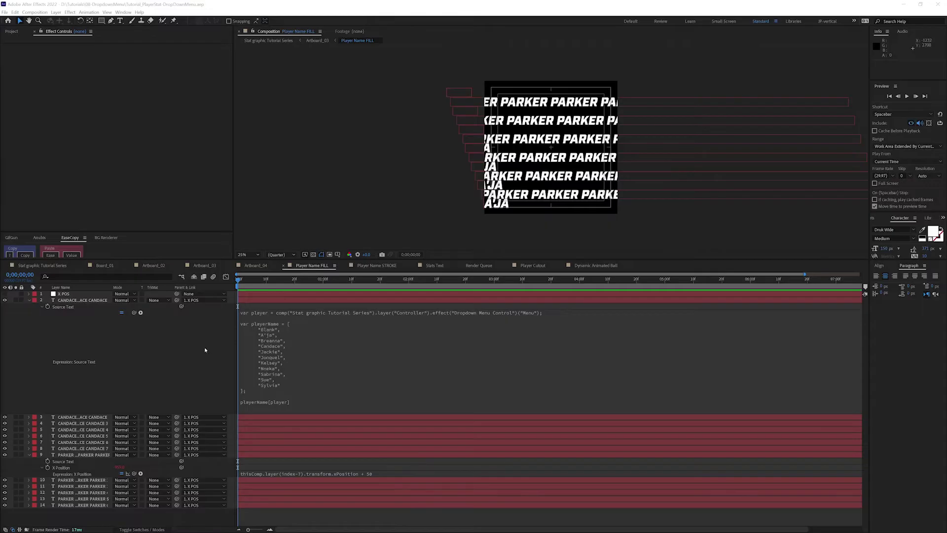
- Append .repeat(15) to playerName[player] in the first player-name text layer's Source Text expression
{"action": "left_click", "coordinate": [304, 403]}
{"action": "type", "text": ".repeat(15)"}
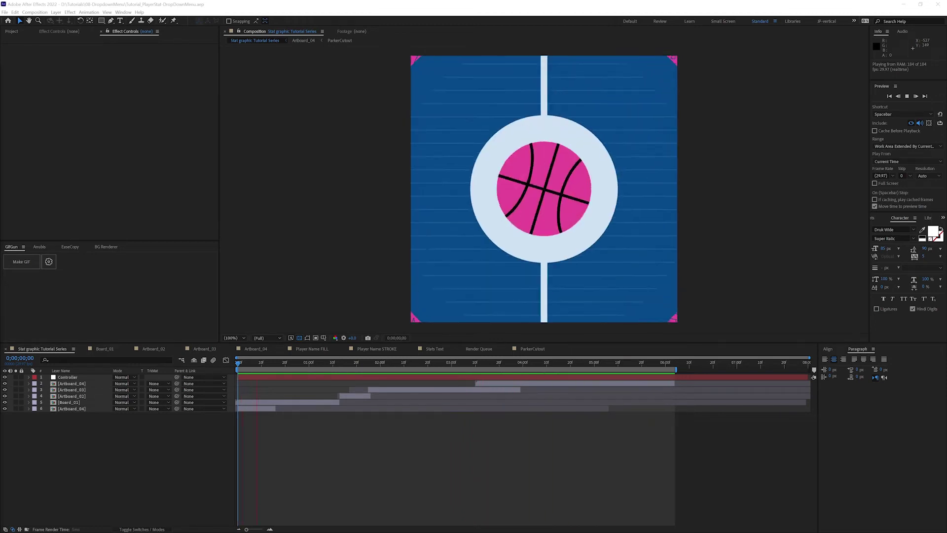
- Add a Dropdown Menu Control effect to the Controller layer and look at its default menu items
{"action": "left_click", "coordinate": [69, 12]}
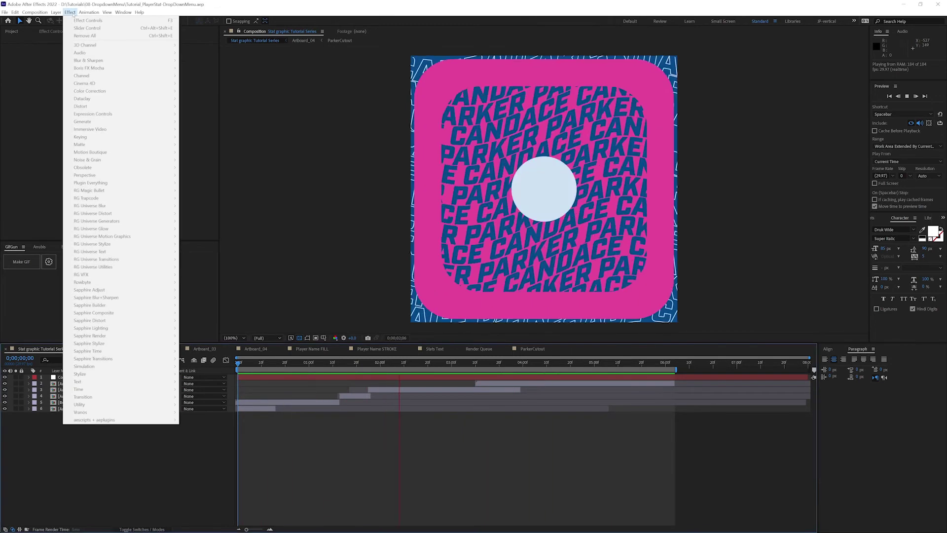
{"action": "mouse_move", "coordinate": [101, 114]}
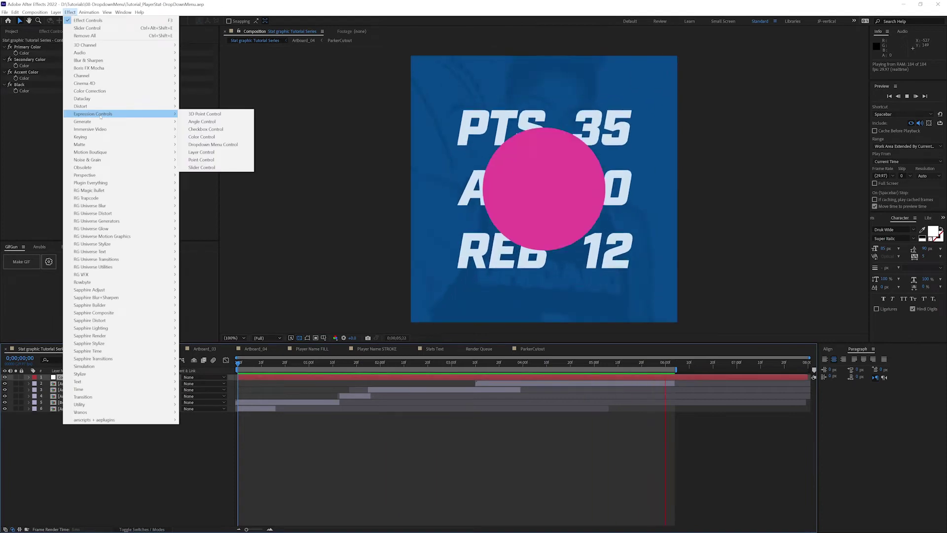
{"action": "left_click", "coordinate": [212, 144]}
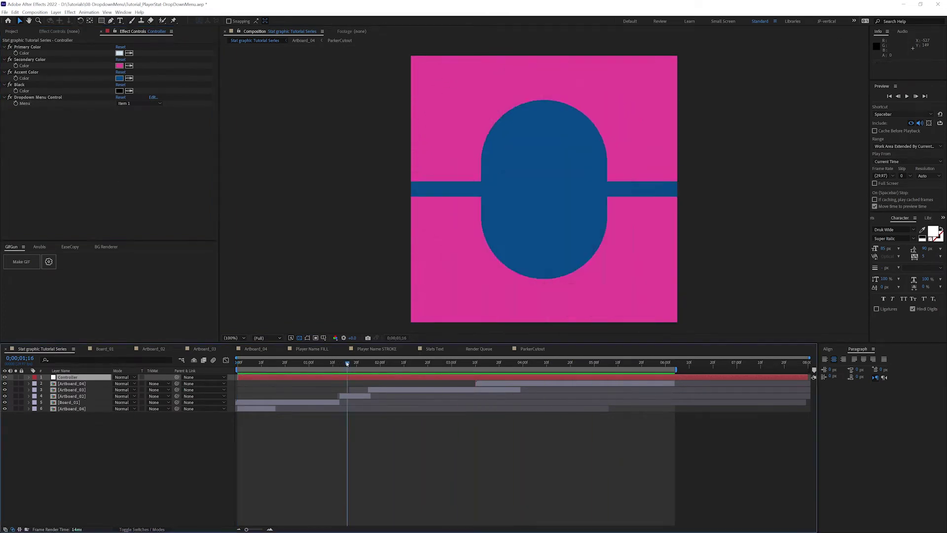
{"action": "key", "text": "space"}
{"action": "left_click", "coordinate": [132, 104]}
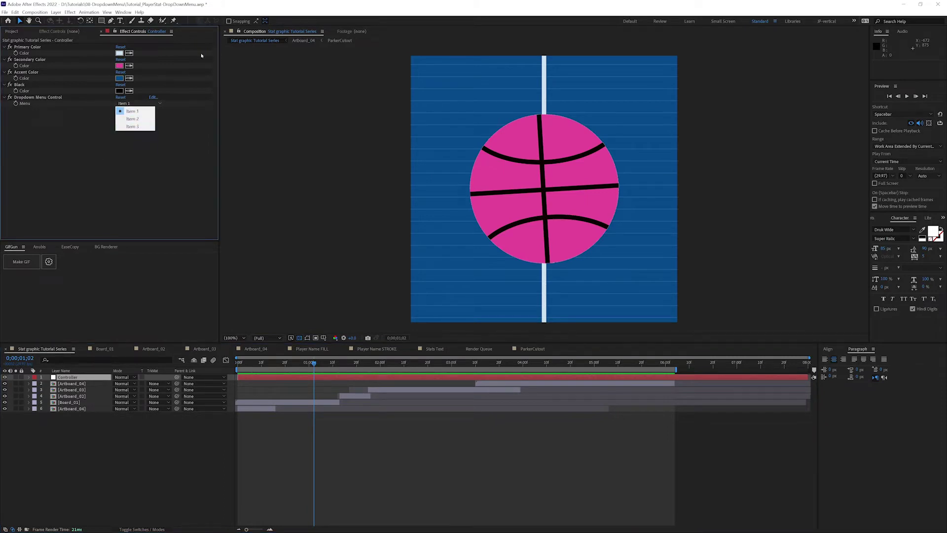
{"action": "left_click", "coordinate": [97, 179]}
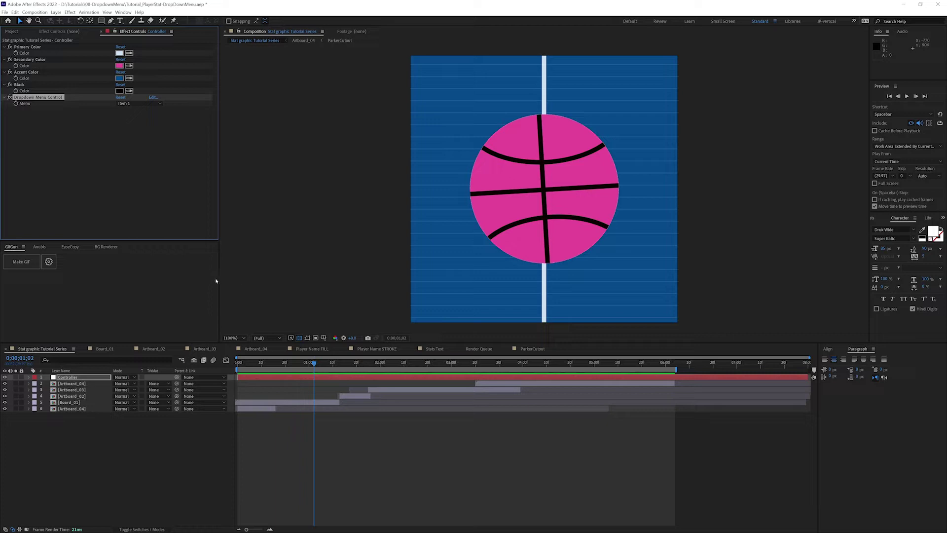
- Review the ParkerCutout composition, the player and name animation in the main composition, and the Player Name STROKE composition
{"action": "left_click", "coordinate": [532, 349]}
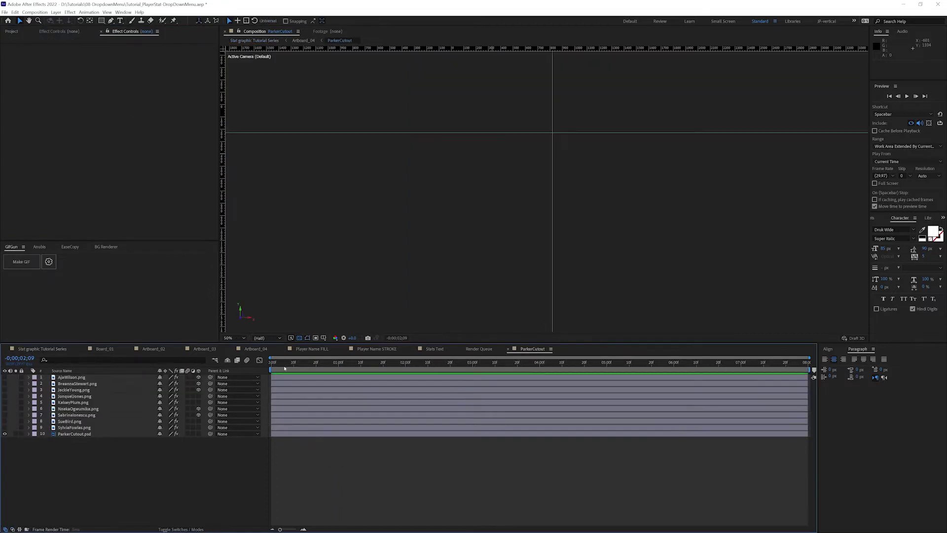
{"action": "left_click_drag", "start_coordinate": [284, 364], "coordinate": [363, 363]}
{"action": "left_click", "coordinate": [74, 350]}
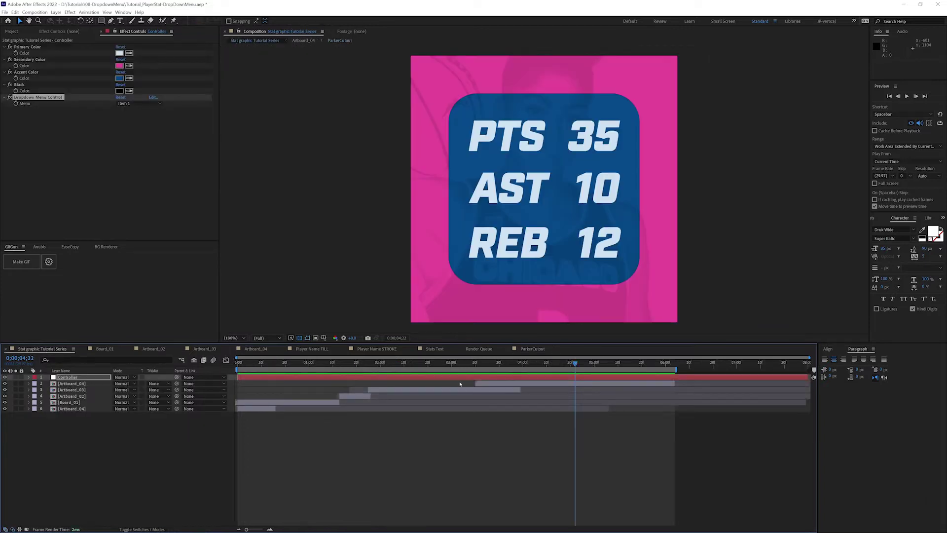
{"action": "left_click_drag", "start_coordinate": [478, 365], "coordinate": [416, 363]}
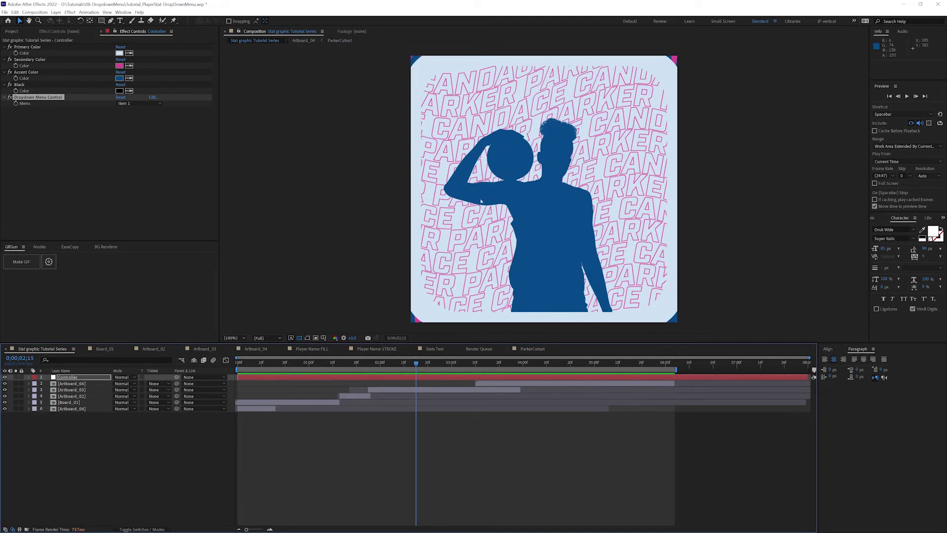
{"action": "left_click_drag", "start_coordinate": [419, 365], "coordinate": [400, 366]}
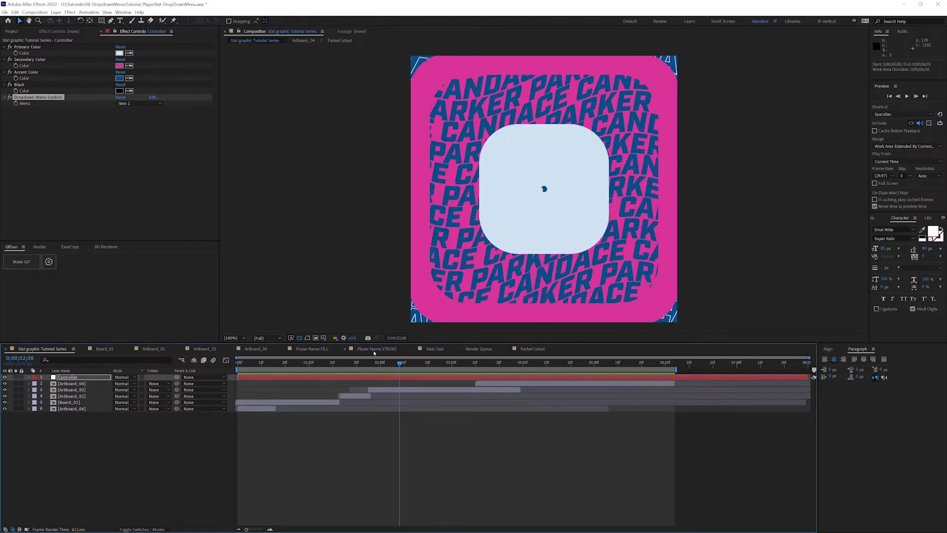
{"action": "left_click", "coordinate": [376, 348]}
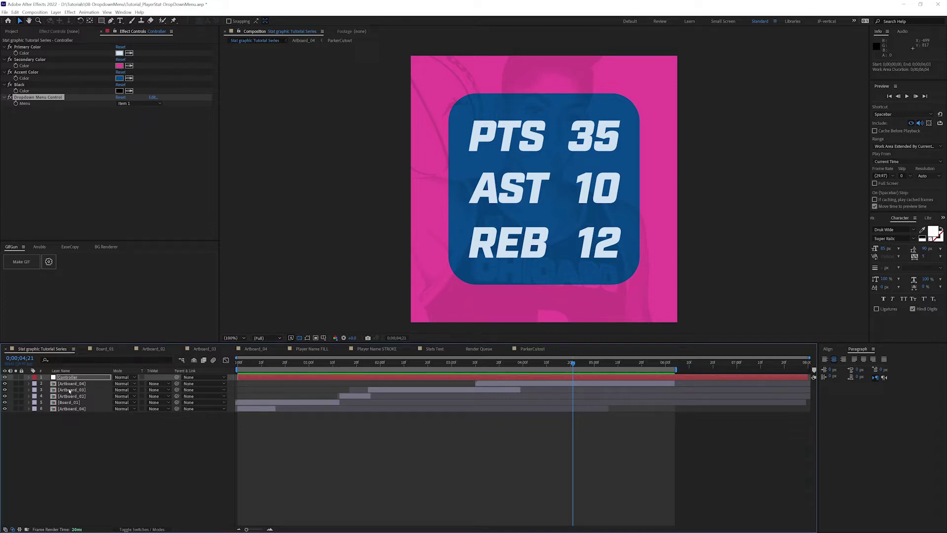
- Move the Controller layer's Dropdown Menu Control above the color controls in the main composition
{"action": "left_click", "coordinate": [38, 350]}
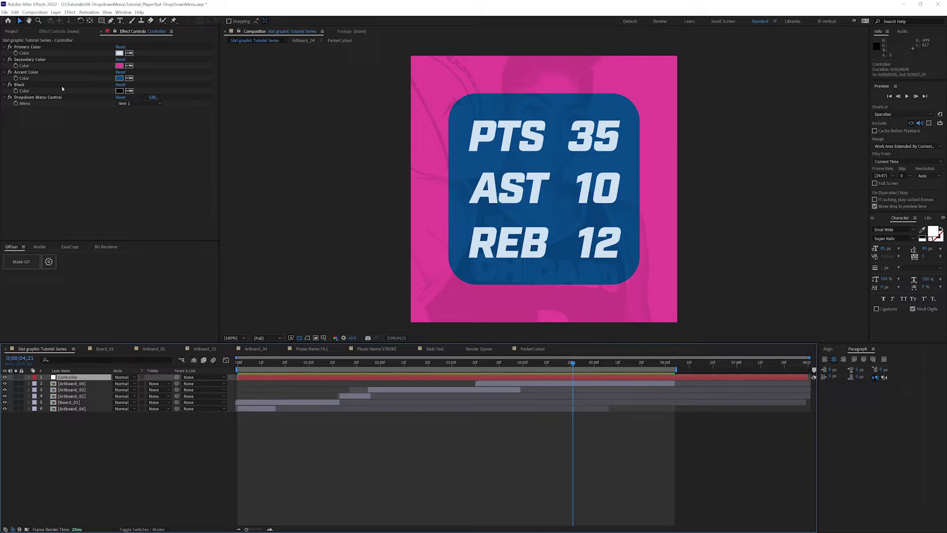
{"action": "left_click_drag", "start_coordinate": [41, 99], "coordinate": [45, 48]}
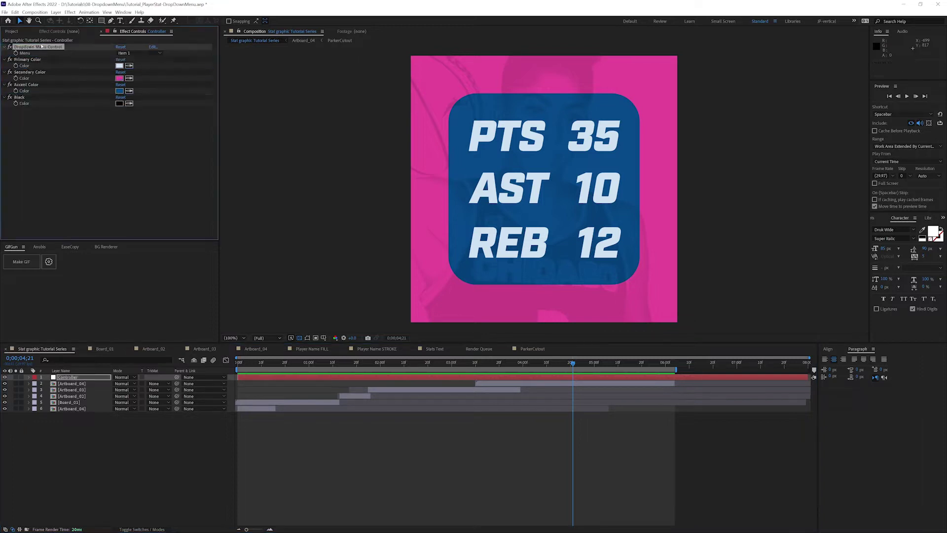
{"action": "left_click", "coordinate": [546, 348]}
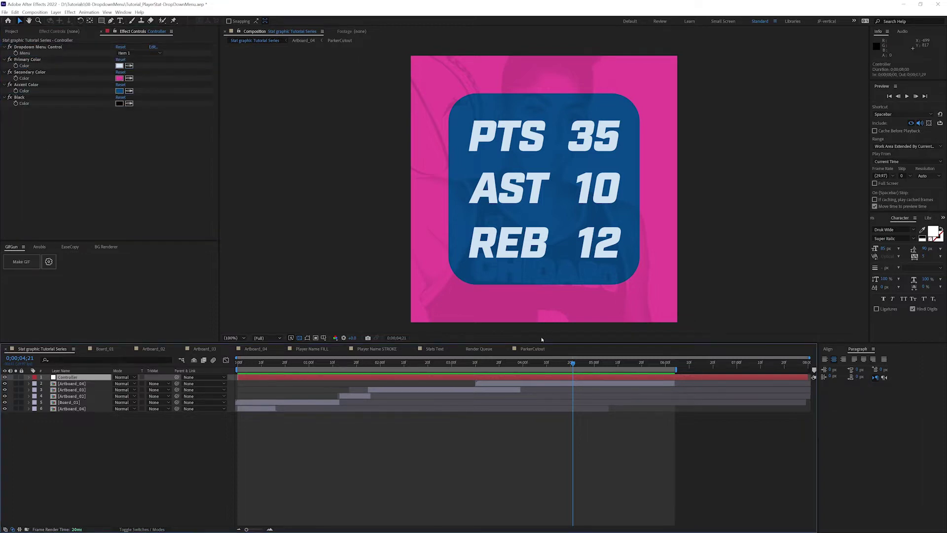
- In the ParkerCutout composition, collapse and disable the Black & White and Levels effects on ParkerCutout.psd
{"action": "left_click", "coordinate": [528, 349]}
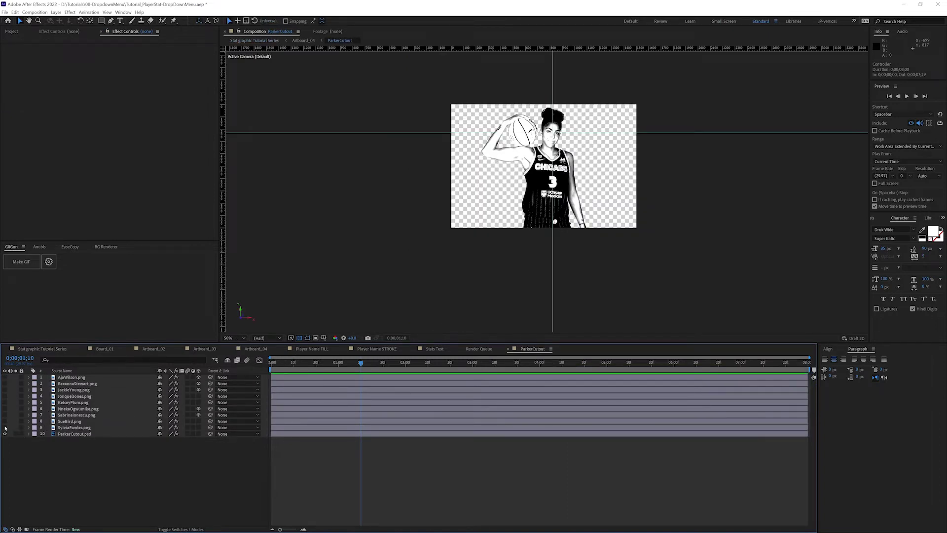
{"action": "mouse_move", "coordinate": [5, 377]}
{"action": "left_mouse_down"}
{"action": "mouse_move", "coordinate": [5, 428]}
{"action": "mouse_move", "coordinate": [5, 376]}
{"action": "left_mouse_up"}
{"action": "left_click", "coordinate": [69, 434]}
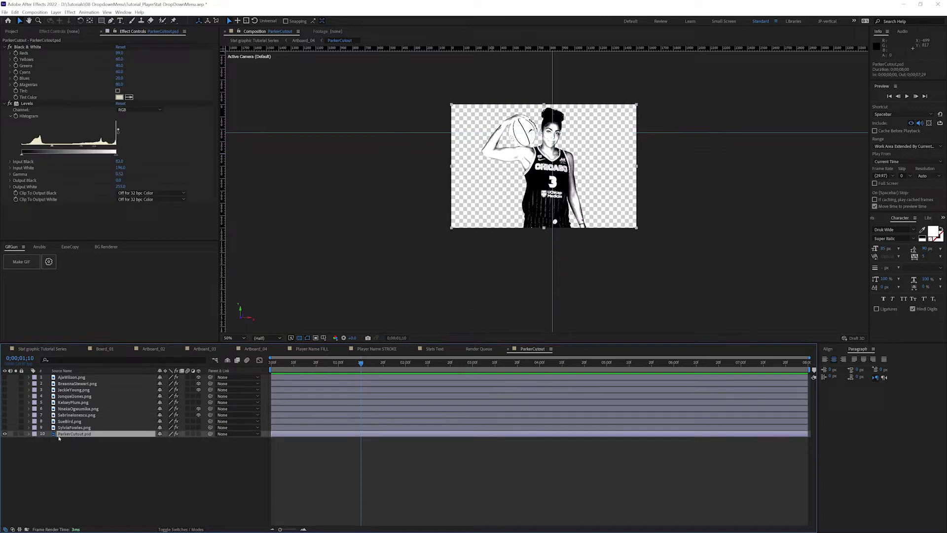
{"action": "left_click", "coordinate": [4, 46]}
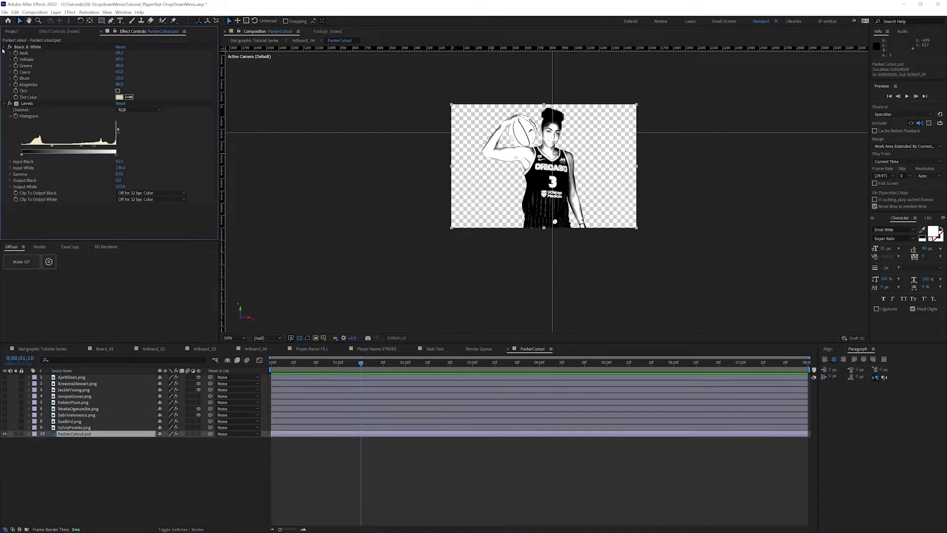
{"action": "left_click", "coordinate": [4, 53]}
{"action": "left_click", "coordinate": [9, 47]}
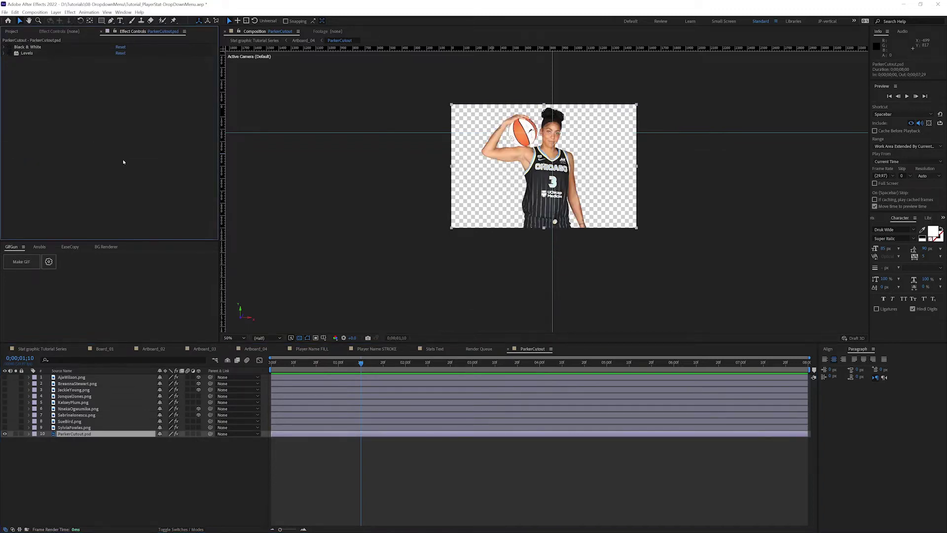
- Go up to the Artboard_04 composition, inspect the ParkerCutout layer's effects and reopen its precomposition
{"action": "key", "text": "Tab"}
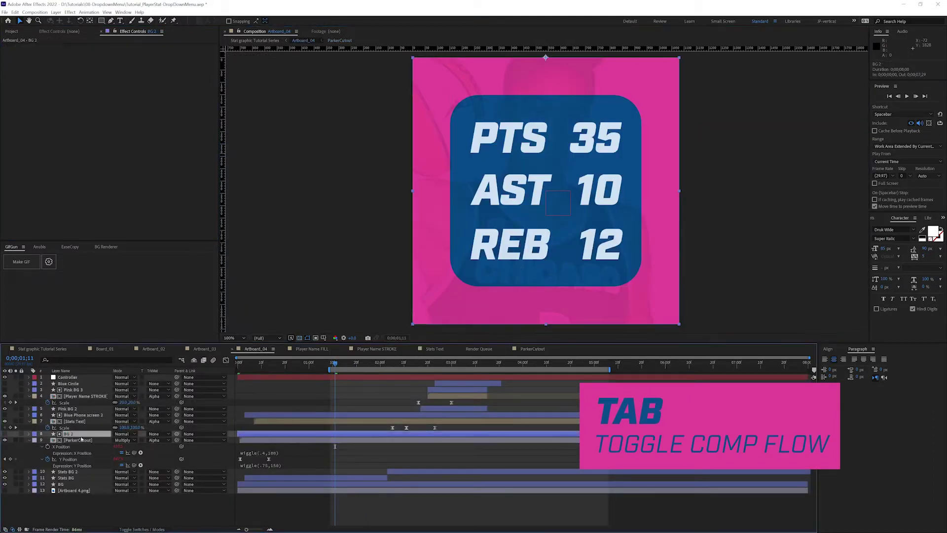
{"action": "left_click", "coordinate": [81, 440]}
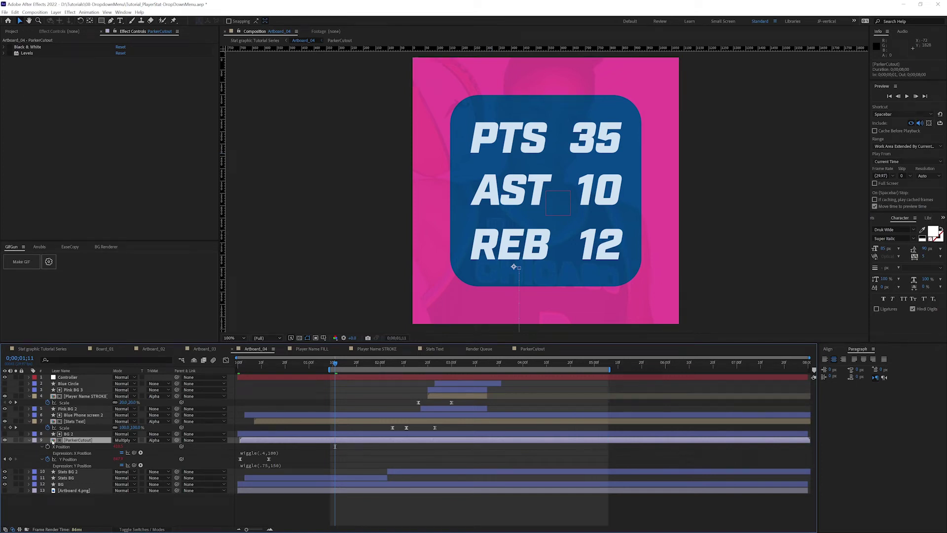
{"action": "double_click", "coordinate": [53, 440]}
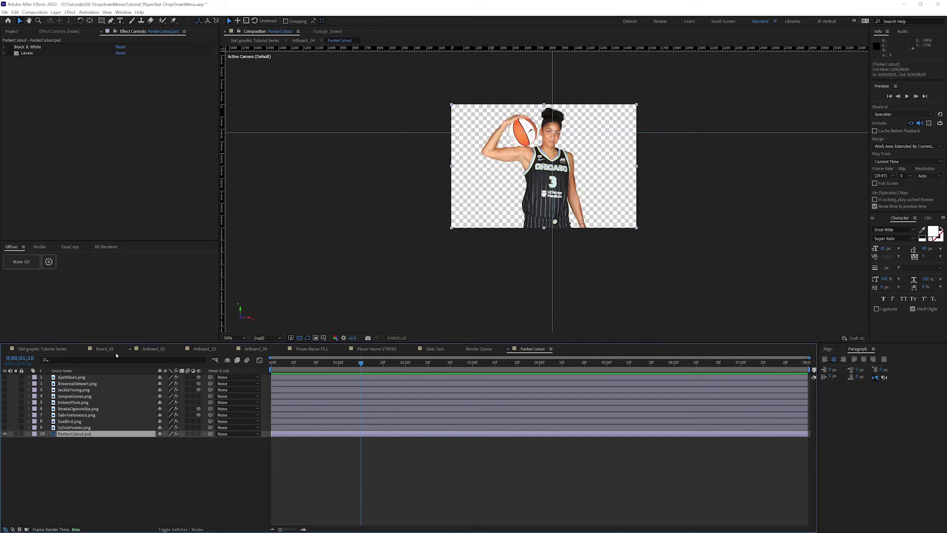
- Show the five player image layers from SylviaFowles.png to KelseyPlum.png together and undo the visibility change
{"action": "left_click_drag", "start_coordinate": [4, 427], "coordinate": [4, 402]}
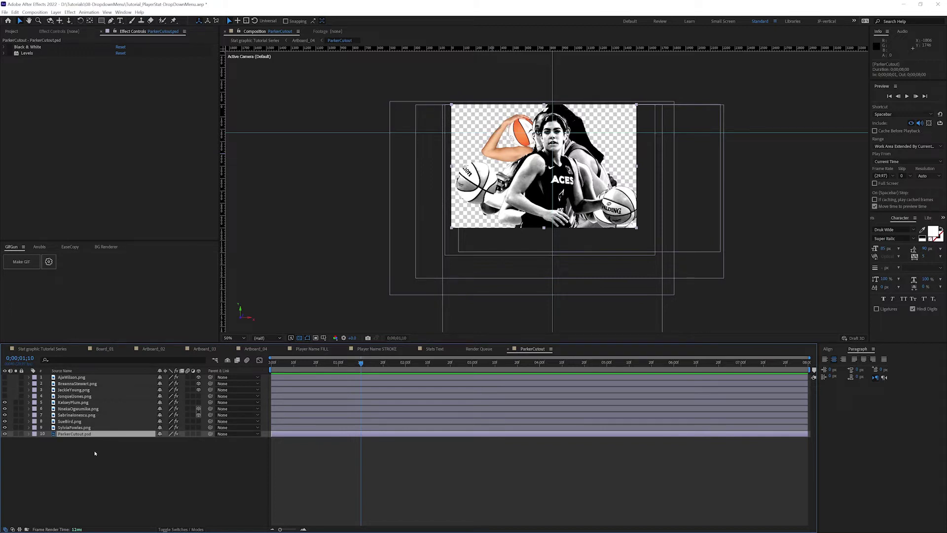
{"action": "key", "text": "ctrl+z"}
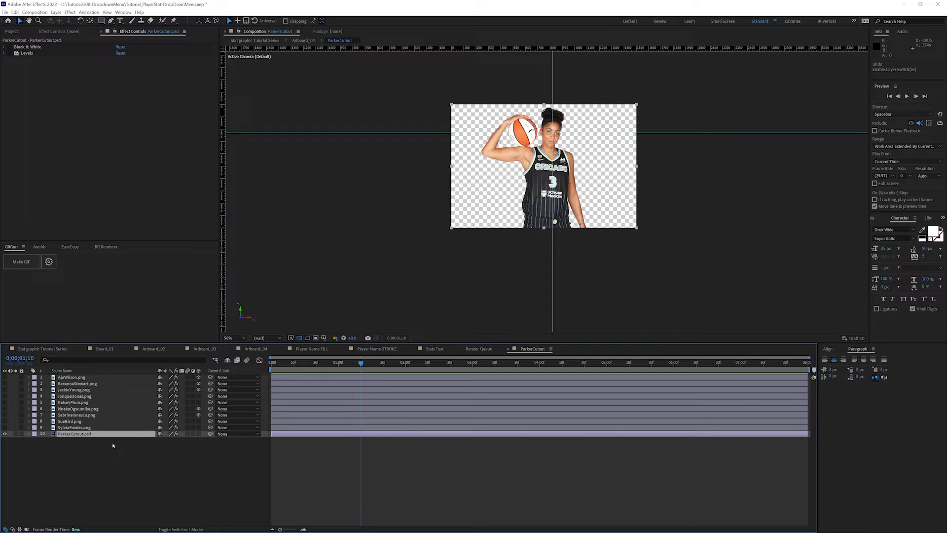
- Inspect the Black & White and Levels effects on the SabrinaIonescu.png and NnekaOgwumike.png layers
{"action": "left_click", "coordinate": [75, 415]}
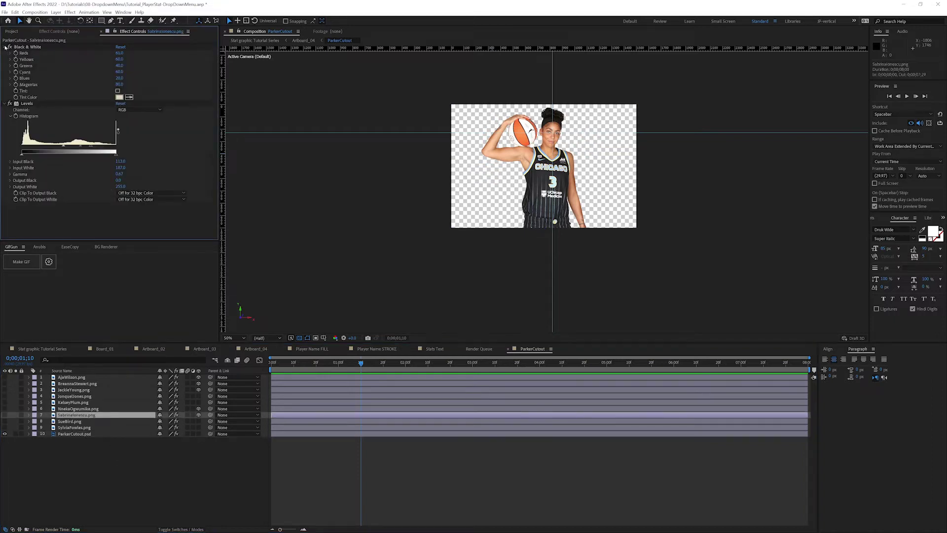
{"action": "left_click", "coordinate": [7, 46]}
{"action": "left_click", "coordinate": [10, 53]}
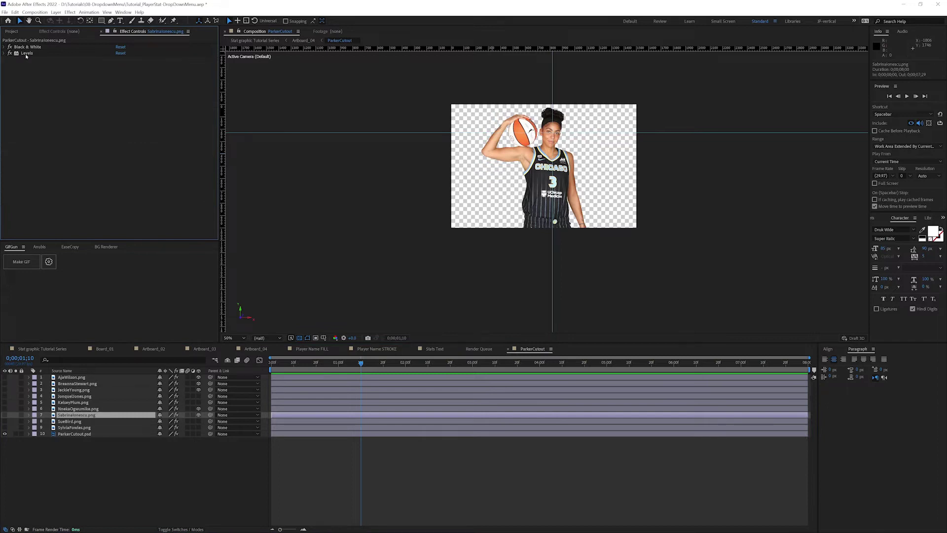
{"action": "left_click", "coordinate": [76, 409]}
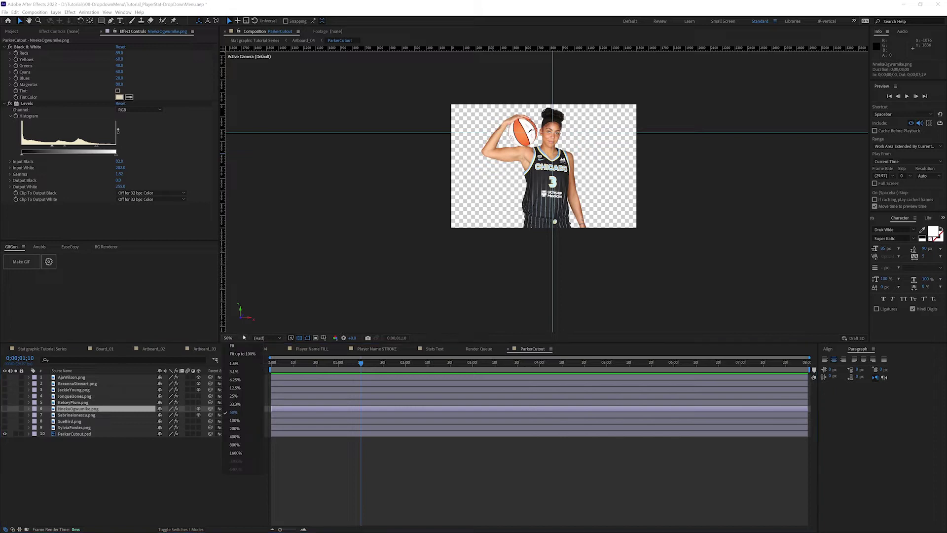
- Nudge the horizontal guide across the player's face to position 227
{"action": "scroll", "coordinate": [540, 140], "scroll_direction": "up", "scroll_amount": 2}
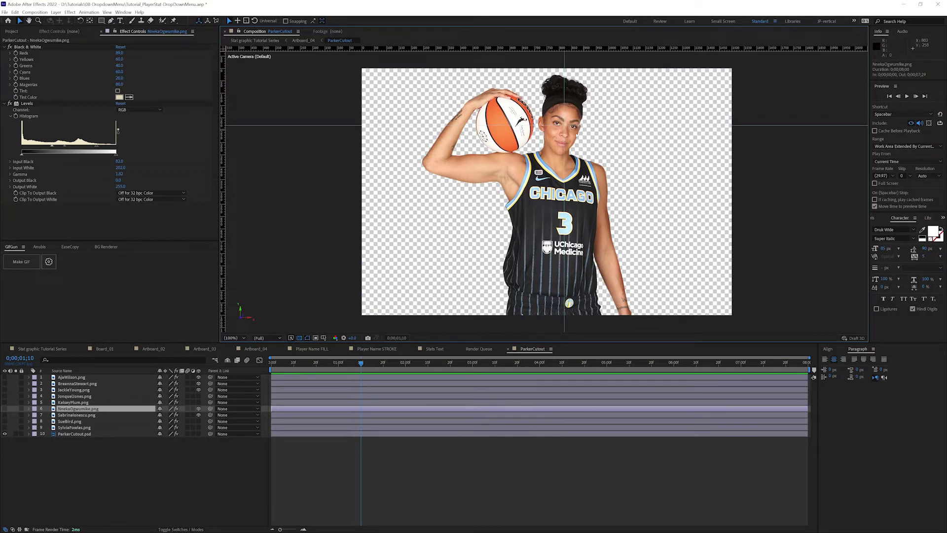
{"action": "left_click", "coordinate": [20, 348]}
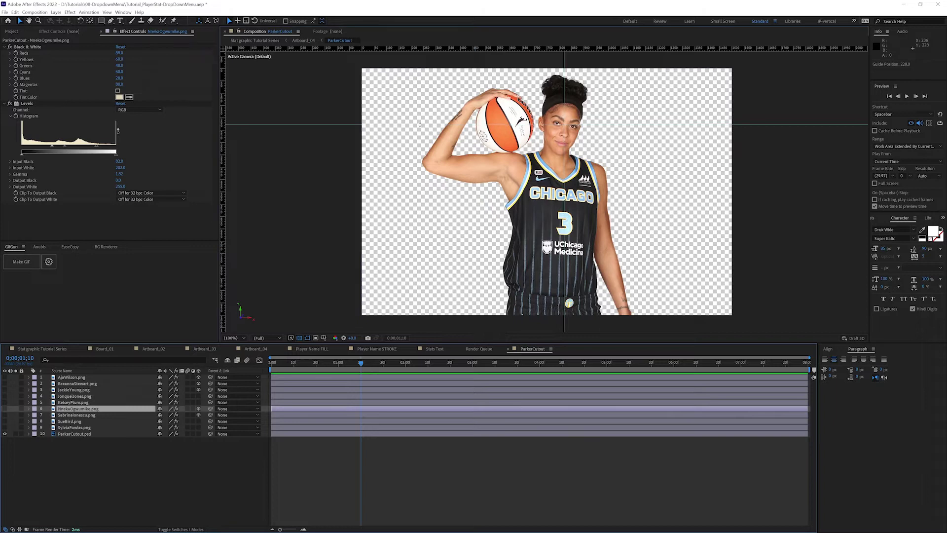
{"action": "left_click_drag", "start_coordinate": [419, 124], "coordinate": [420, 124]}
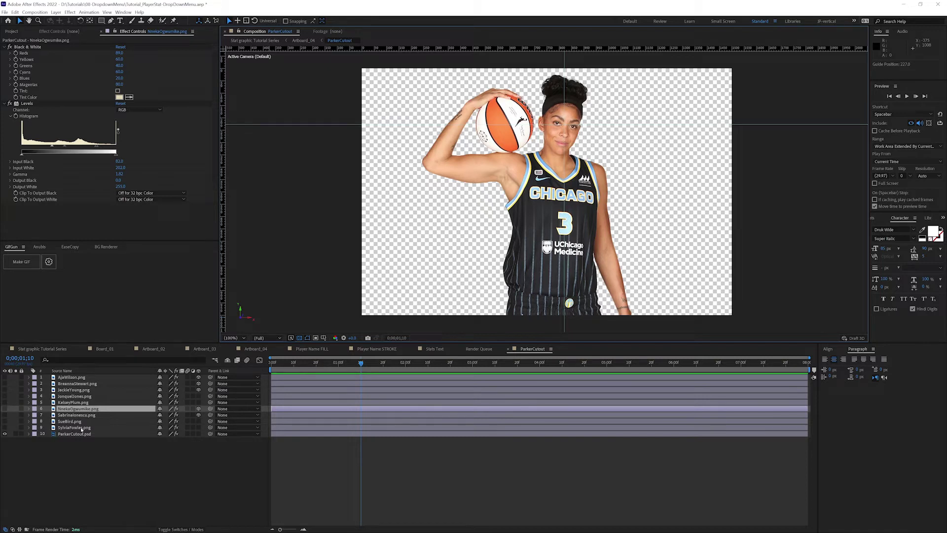
- Show and hide several other player images one at a time to check their alignment with the guides
{"action": "left_click", "coordinate": [4, 421]}
{"action": "left_click", "coordinate": [4, 421]}
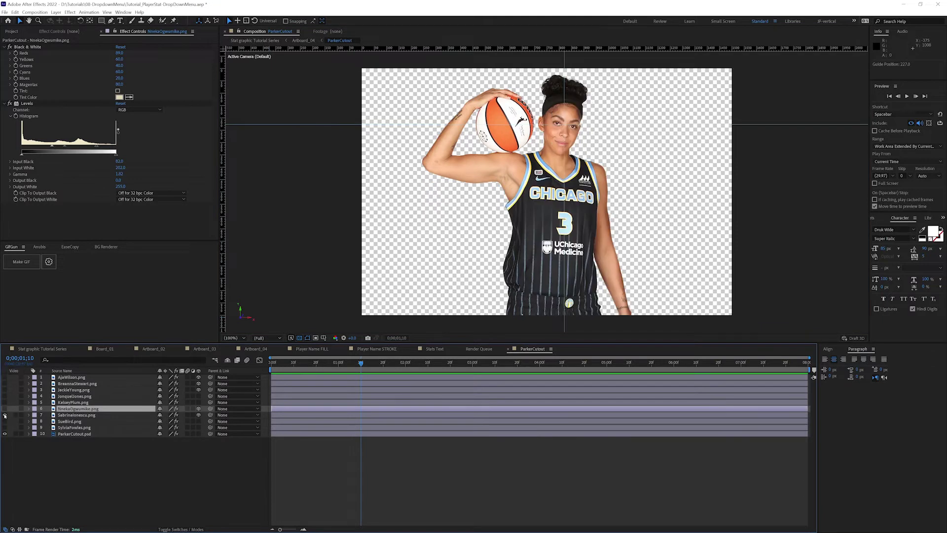
{"action": "left_click", "coordinate": [4, 414]}
{"action": "left_click", "coordinate": [6, 397]}
{"action": "left_click", "coordinate": [6, 395]}
{"action": "left_click", "coordinate": [6, 389]}
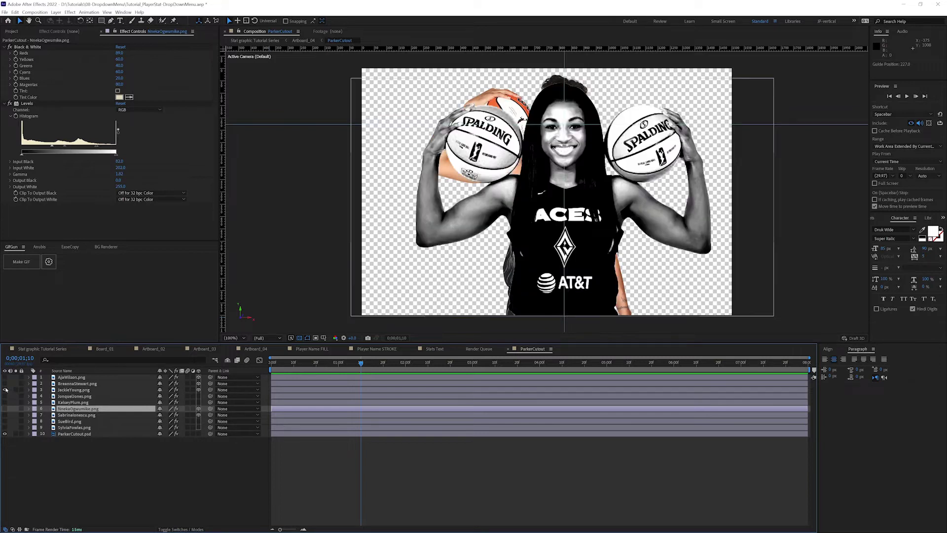
{"action": "left_click", "coordinate": [6, 390]}
{"action": "left_click", "coordinate": [6, 384]}
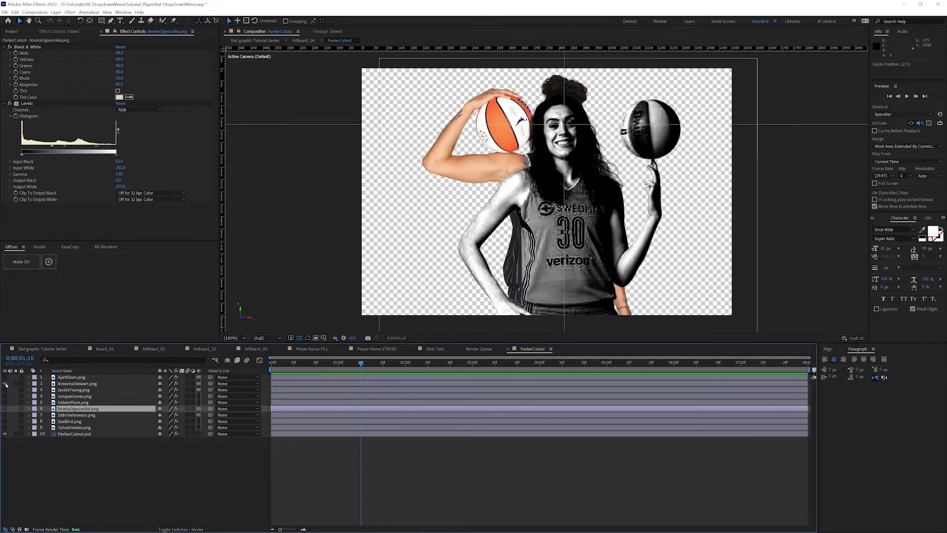
{"action": "left_click", "coordinate": [6, 384]}
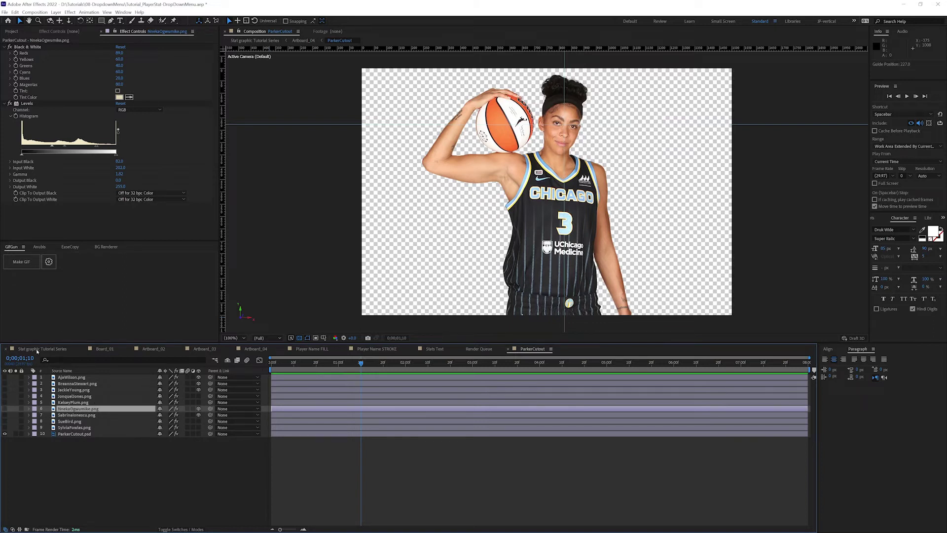
- Lock the Effect Controls on the Controller layer of Stat graphic Tutorial Series, and return to the ParkerCutout.psd layer in the ParkerCutout composition
{"action": "left_click", "coordinate": [39, 348]}
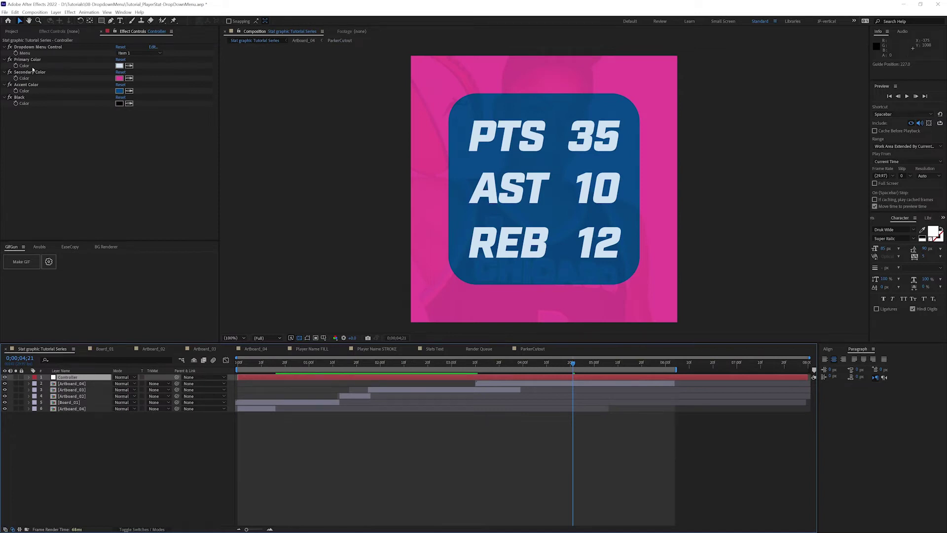
{"action": "left_click", "coordinate": [36, 48]}
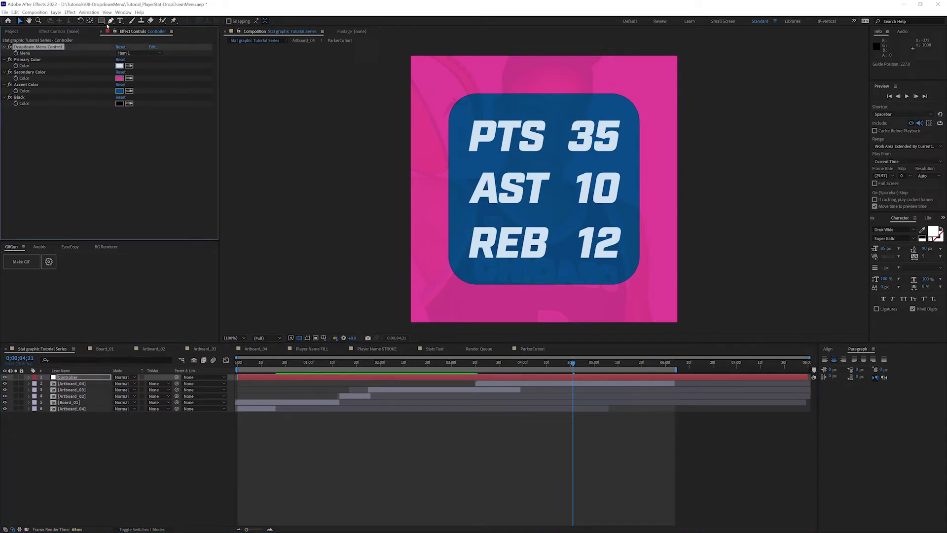
{"action": "left_click", "coordinate": [116, 31]}
{"action": "left_click", "coordinate": [523, 349]}
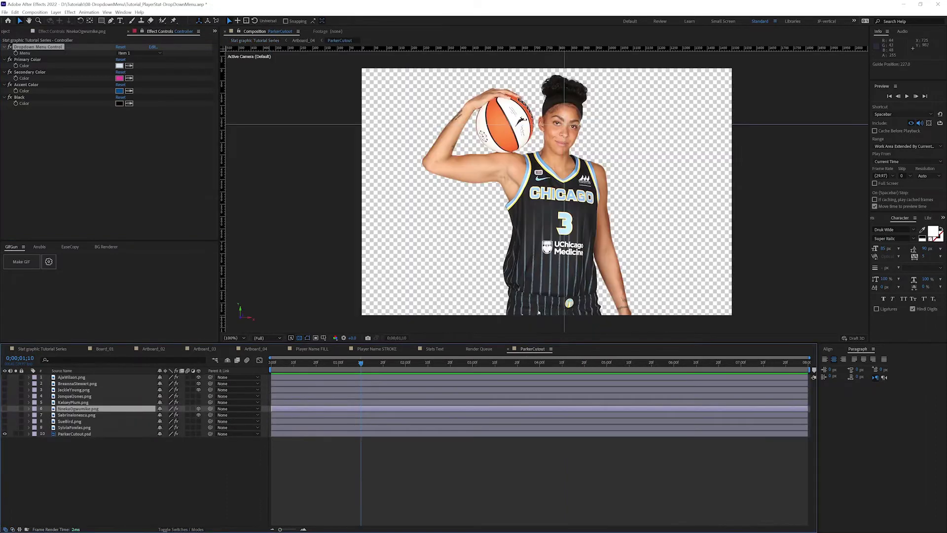
{"action": "left_click", "coordinate": [69, 434]}
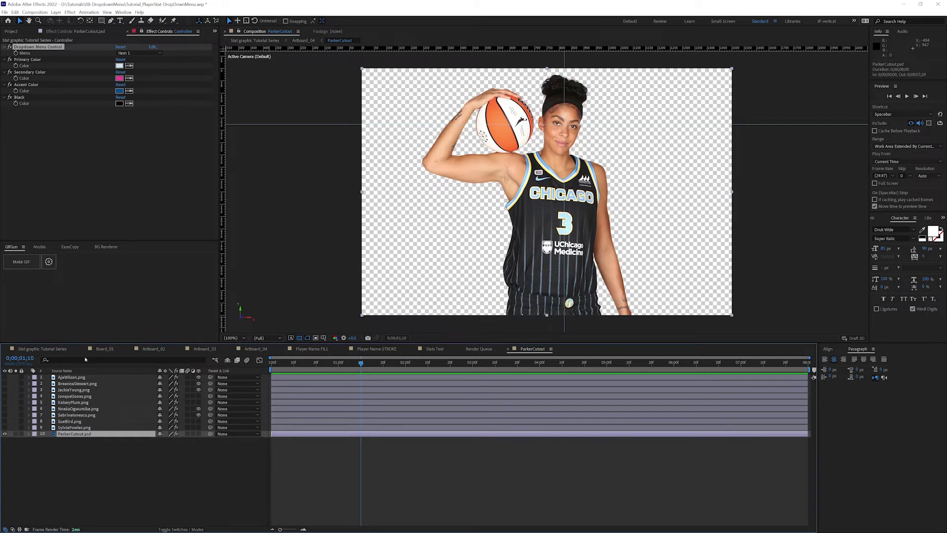
- Edit the Dropdown Menu Control so its list runs from Item 1 to Item 10
{"action": "left_click", "coordinate": [153, 47]}
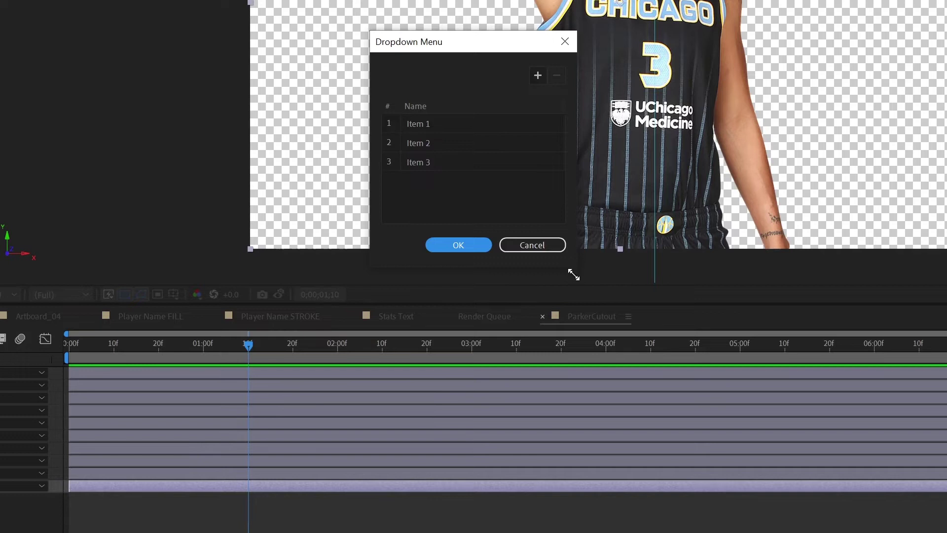
{"action": "left_click_drag", "start_coordinate": [573, 268], "coordinate": [603, 515]}
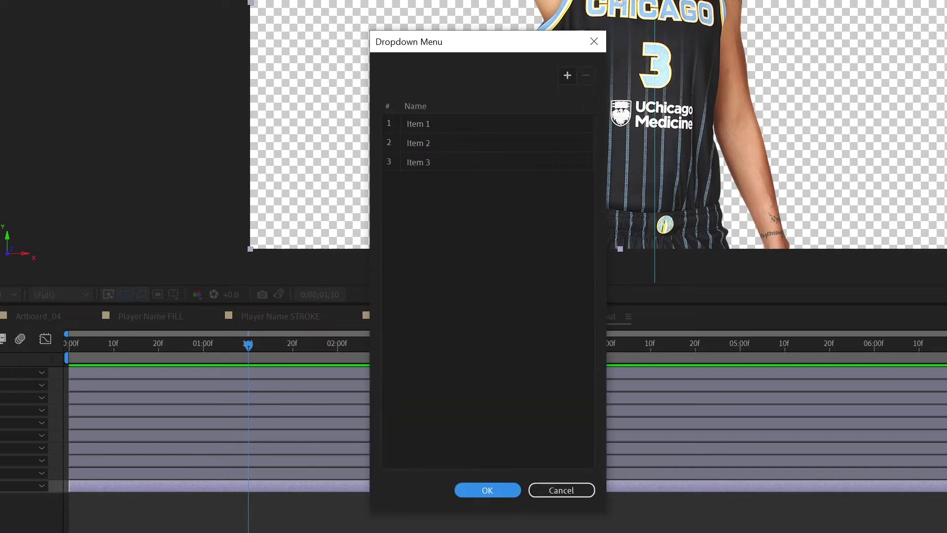
{"action": "left_click", "coordinate": [566, 76]}
{"action": "left_click", "coordinate": [566, 76]}
{"action": "left_click", "coordinate": [566, 76]}
{"action": "left_click", "coordinate": [566, 76]}
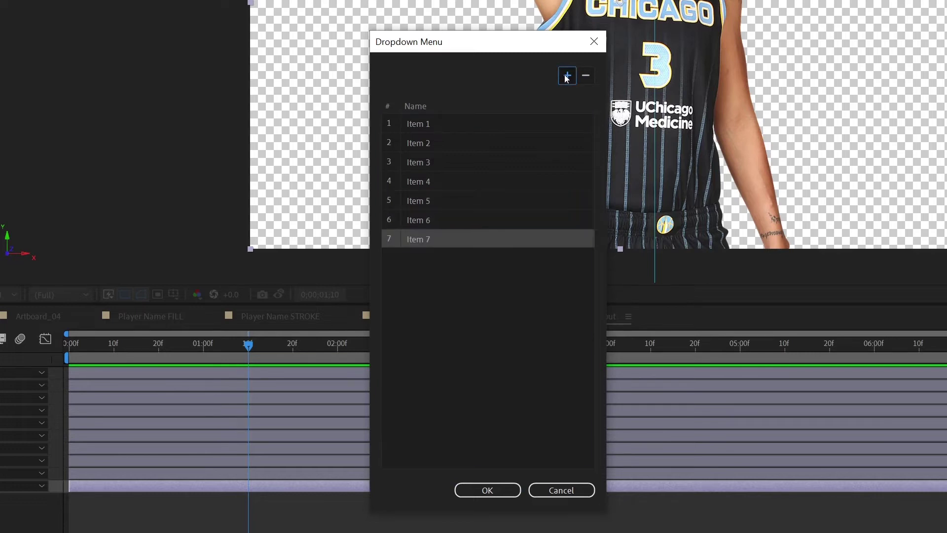
{"action": "left_click", "coordinate": [566, 76]}
{"action": "left_click", "coordinate": [566, 76]}
{"action": "left_click", "coordinate": [567, 76]}
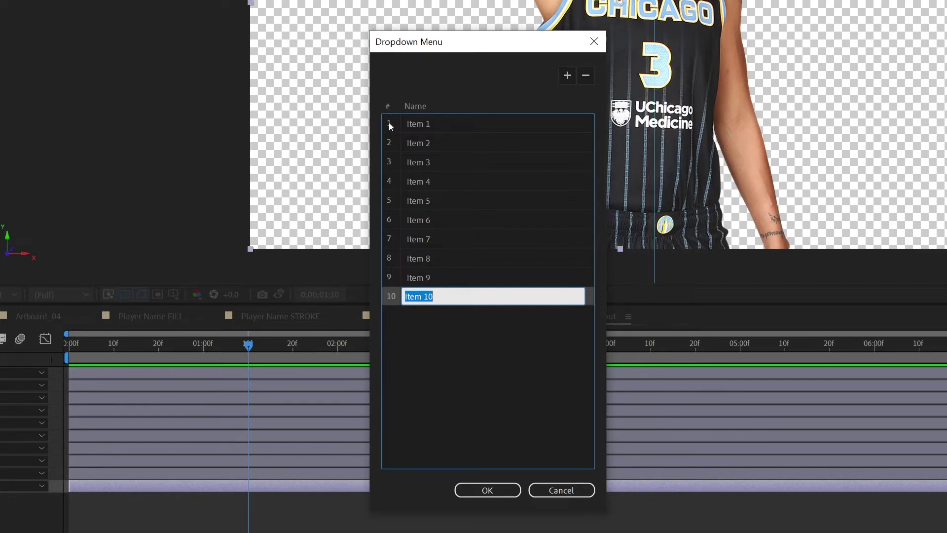
{"action": "left_click", "coordinate": [463, 388]}
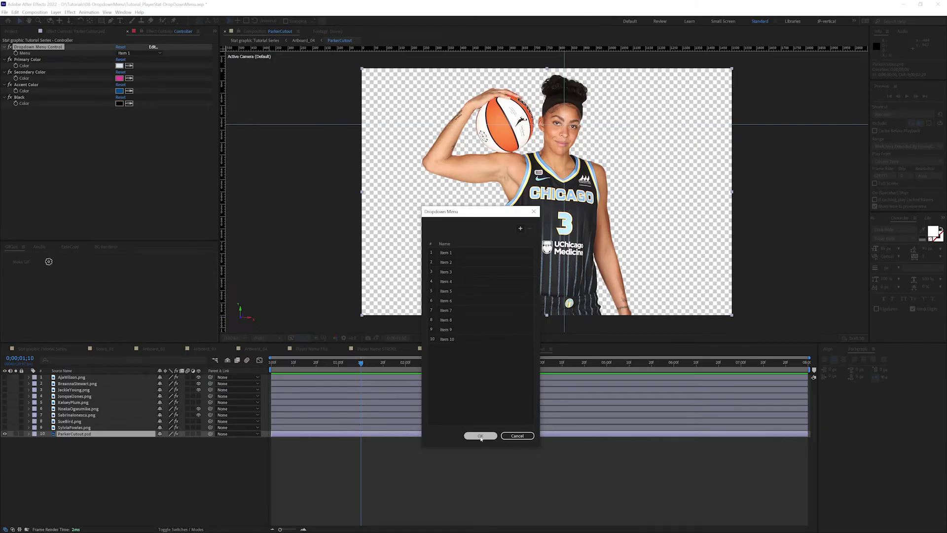
{"action": "left_click", "coordinate": [481, 436]}
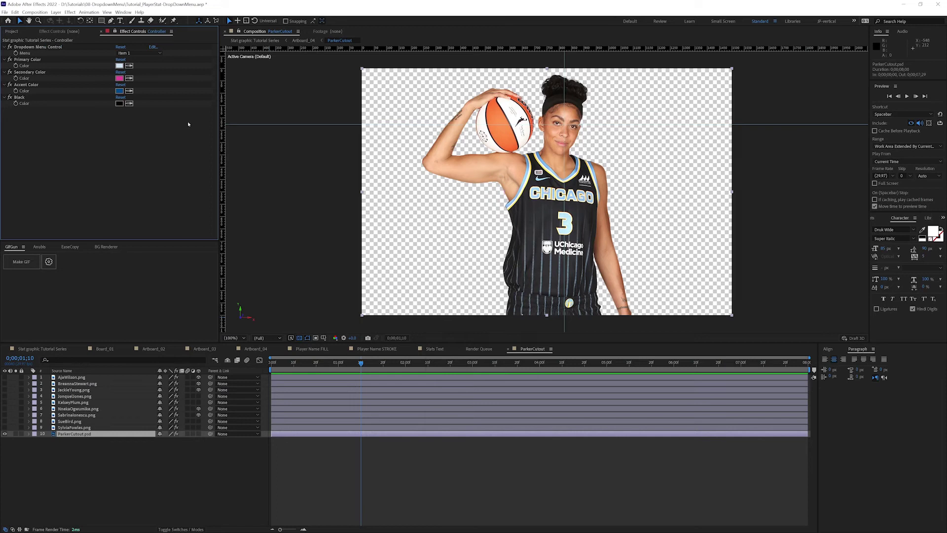
- Add an Opacity expression to ParkerCutout.psd that declares the variable player linked to the Controller's Dropdown Menu Control Menu property
{"action": "left_click", "coordinate": [64, 434]}
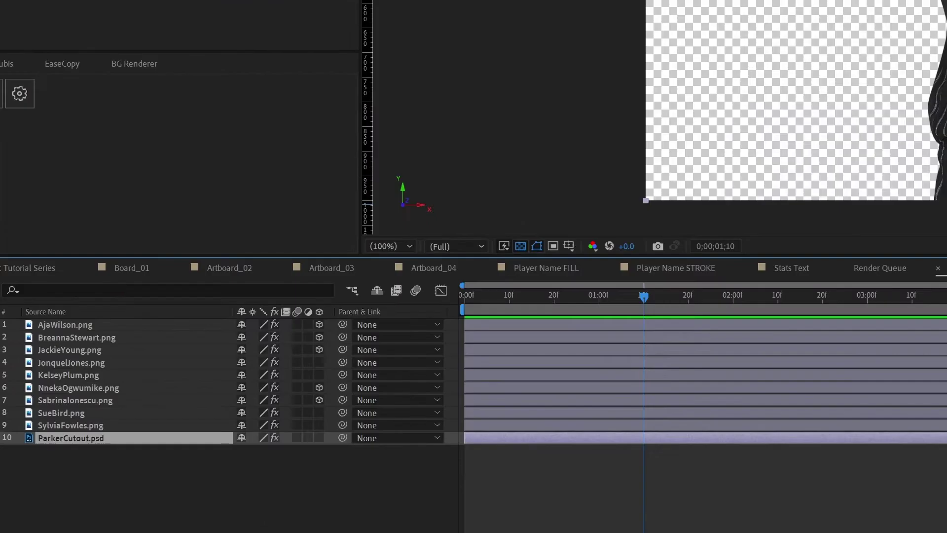
{"action": "key", "text": "t"}
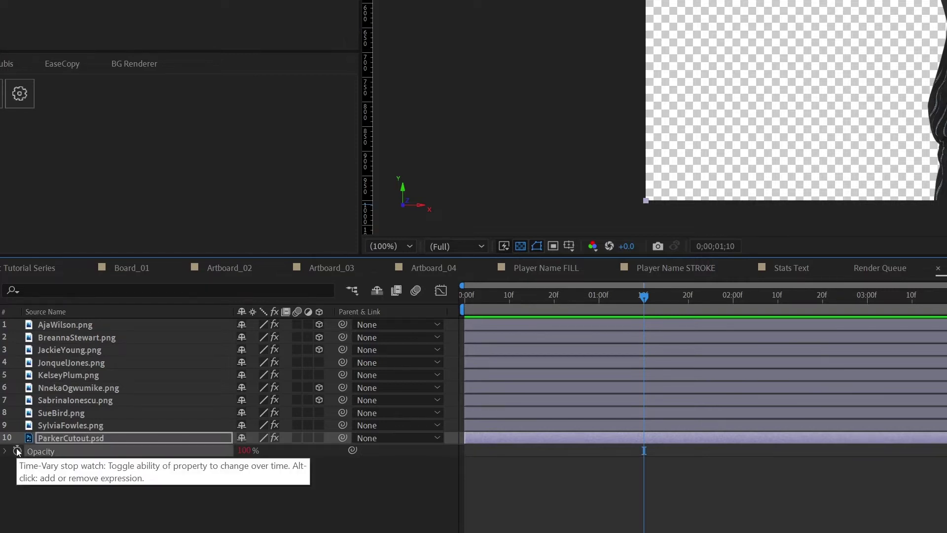
{"action": "left_click", "coordinate": [17, 450], "text": "alt"}
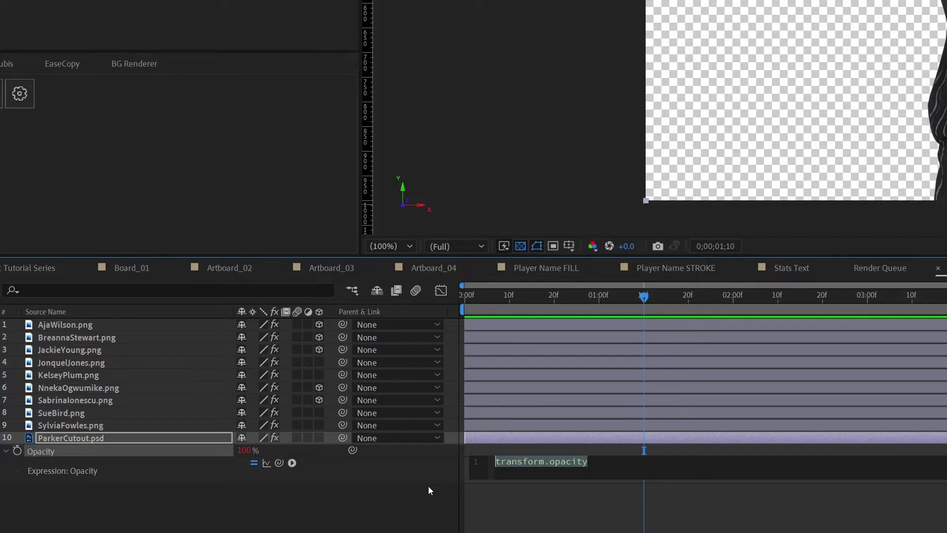
{"action": "type", "text": "var play"}
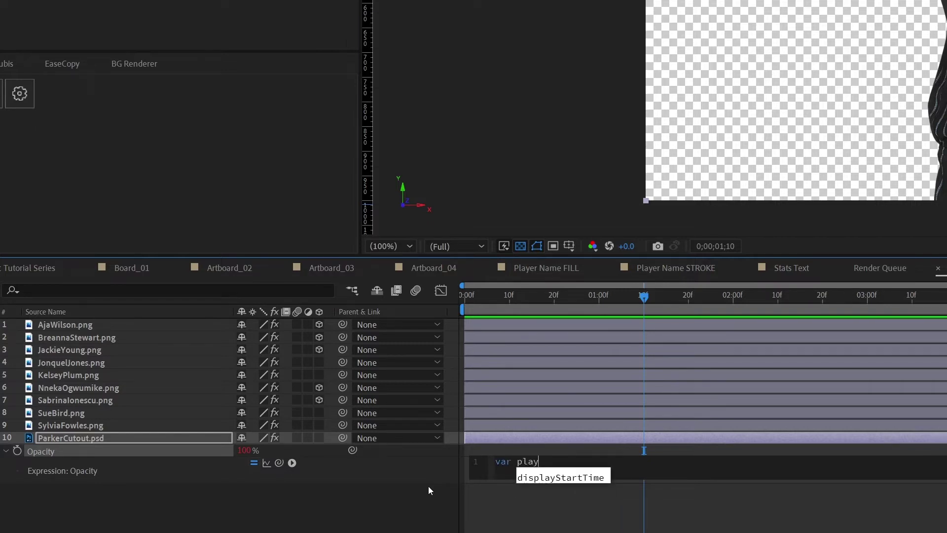
{"action": "type", "text": "er"}
{"action": "type", "text": " ="}
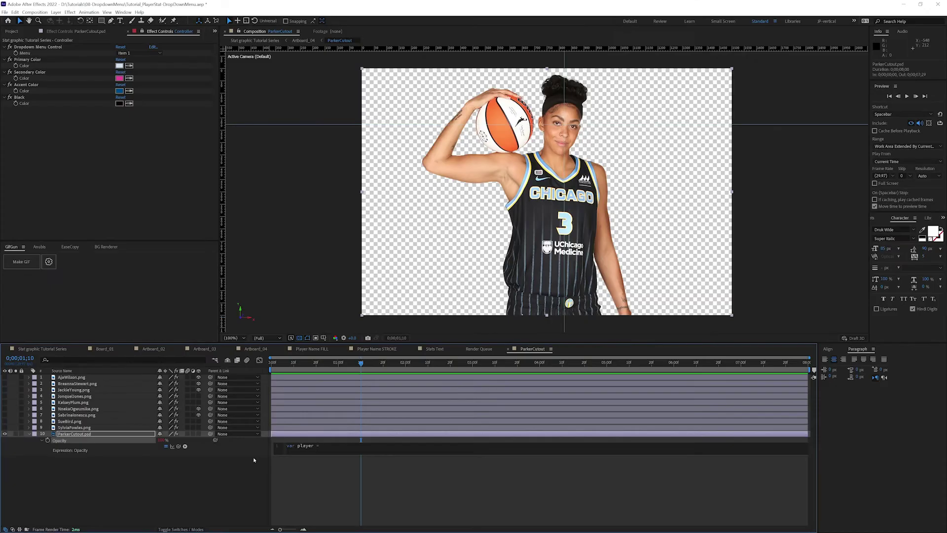
{"action": "left_click_drag", "start_coordinate": [178, 446], "coordinate": [31, 54]}
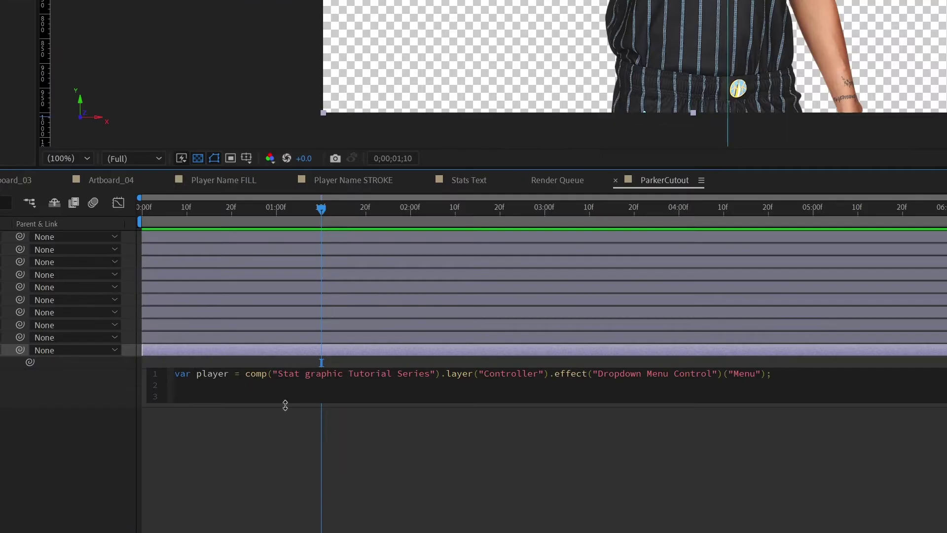
- Add the conditional line "if (player == index) {100} else {0}" below the variable, separated by a blank line
{"action": "key", "text": "Return"}
{"action": "key", "text": "Return"}
{"action": "type", "text": "if (player"}
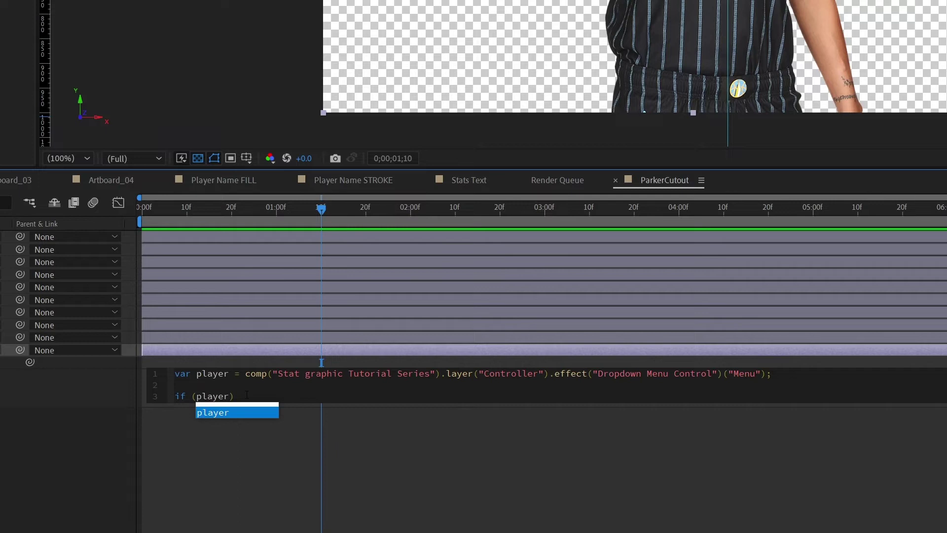
{"action": "type", "text": "=="}
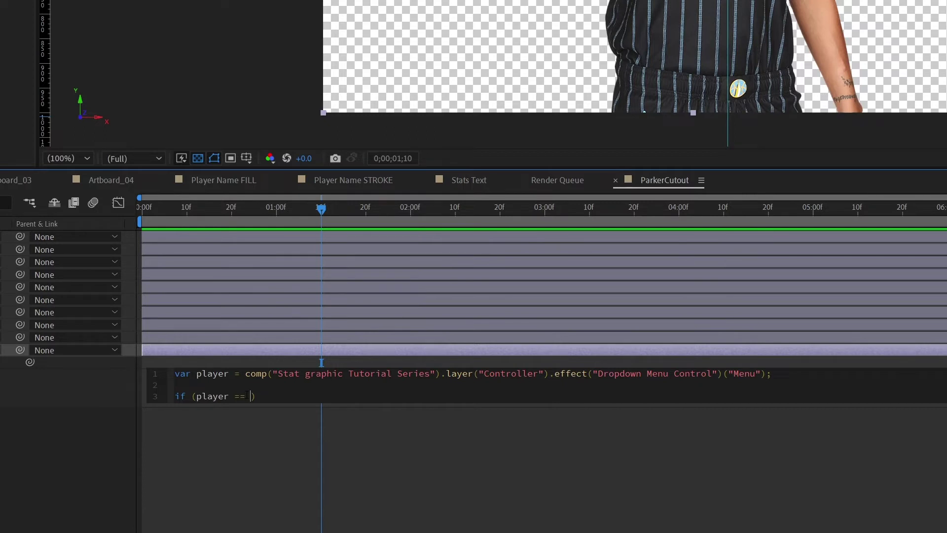
{"action": "type", "text": " index"}
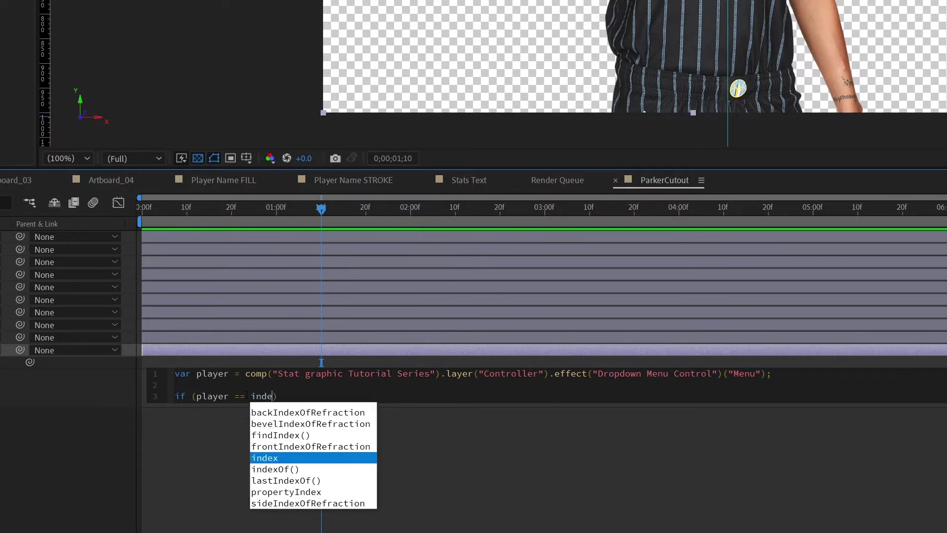
{"action": "type", "text": ")"}
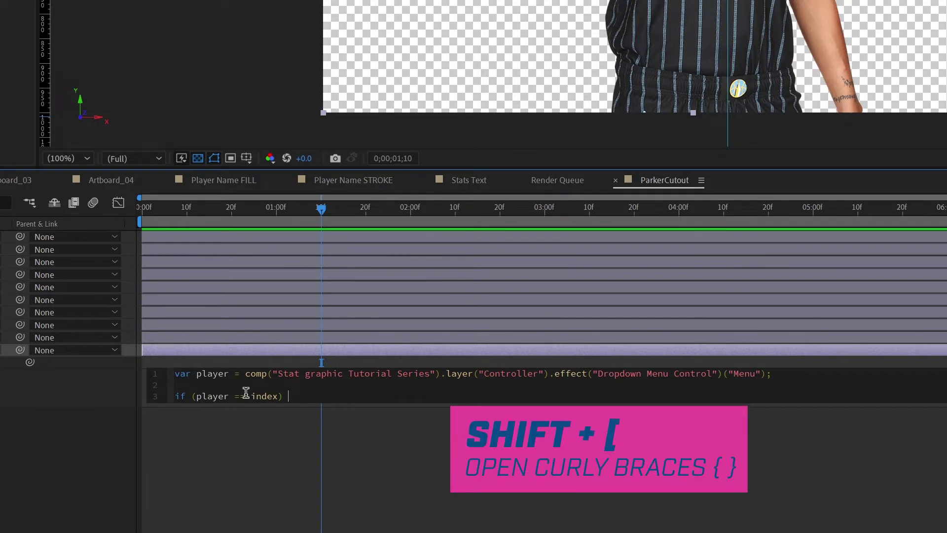
{"action": "type", "text": "{100} "}
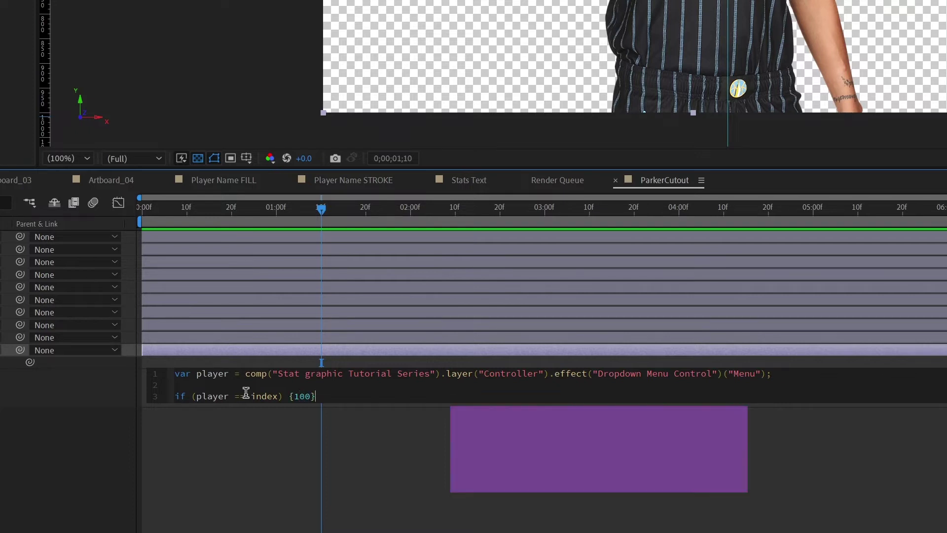
{"action": "type", "text": "else "}
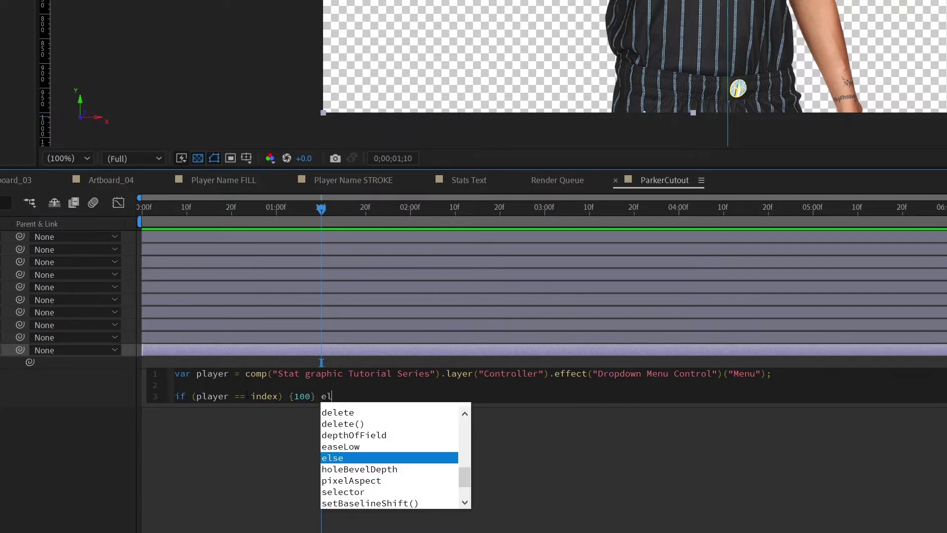
{"action": "type", "text": "{0}"}
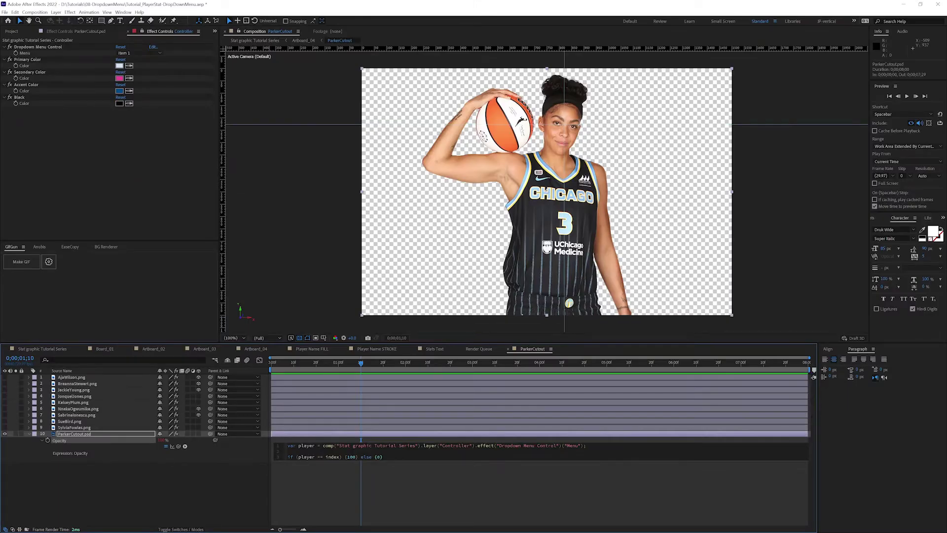
- Review the player, index, 100 and else parts of the conditional line and apply the Opacity expression
{"action": "left_click_drag", "start_coordinate": [297, 456], "coordinate": [314, 445]}
{"action": "mouse_move", "coordinate": [326, 457]}
{"action": "left_mouse_down"}
{"action": "mouse_move", "coordinate": [315, 456]}
{"action": "mouse_move", "coordinate": [339, 457]}
{"action": "left_mouse_up"}
{"action": "left_click_drag", "start_coordinate": [346, 457], "coordinate": [355, 459]}
{"action": "left_click", "coordinate": [345, 457]}
{"action": "left_click_drag", "start_coordinate": [298, 456], "coordinate": [314, 456]}
{"action": "left_click_drag", "start_coordinate": [326, 456], "coordinate": [381, 457]}
{"action": "left_click", "coordinate": [380, 457]}
{"action": "left_click", "coordinate": [238, 485]}
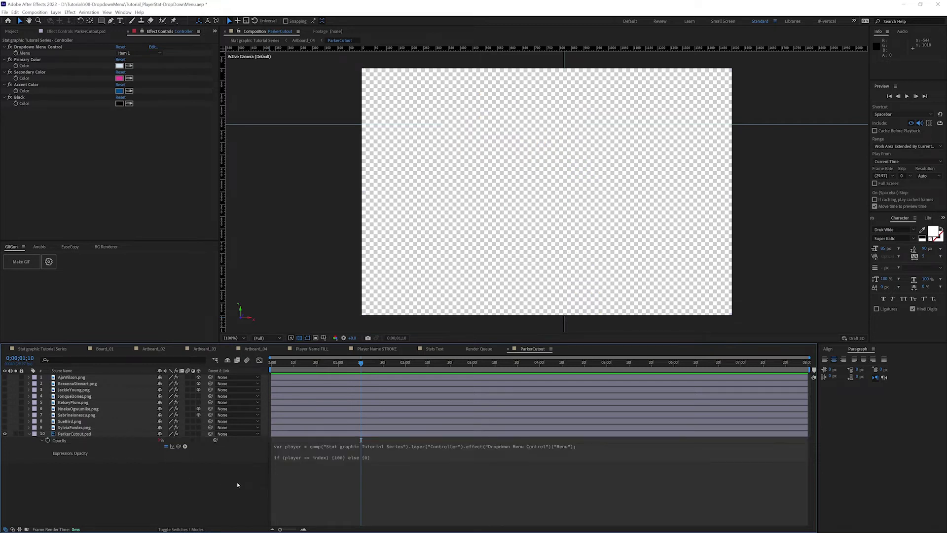
- Set the Dropdown Menu Control to Item 10 and look over its other items without changing the choice
{"action": "left_click", "coordinate": [143, 52]}
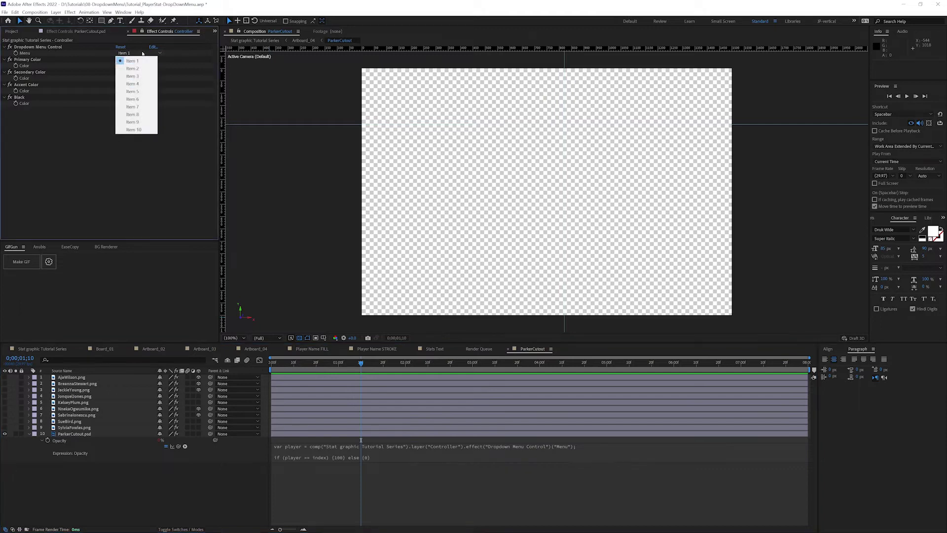
{"action": "left_click", "coordinate": [138, 129]}
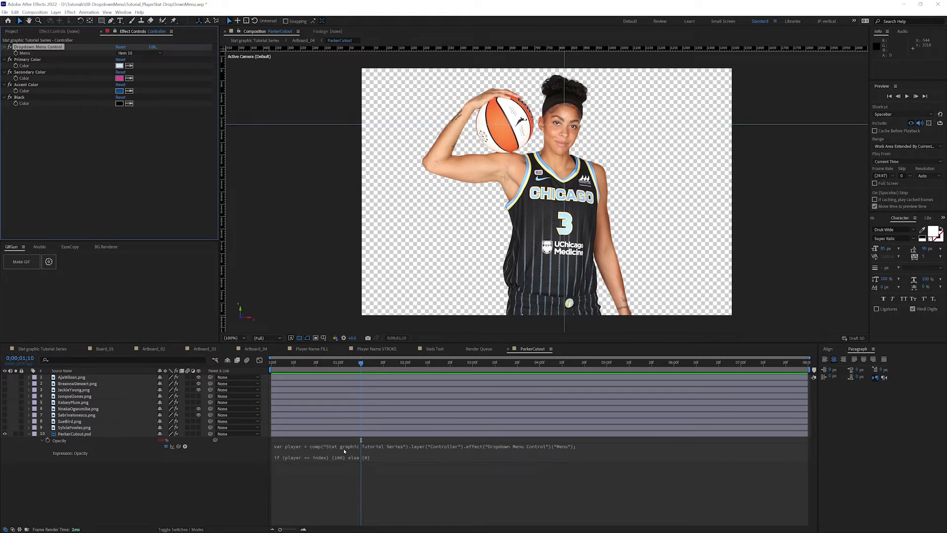
{"action": "left_click", "coordinate": [324, 468]}
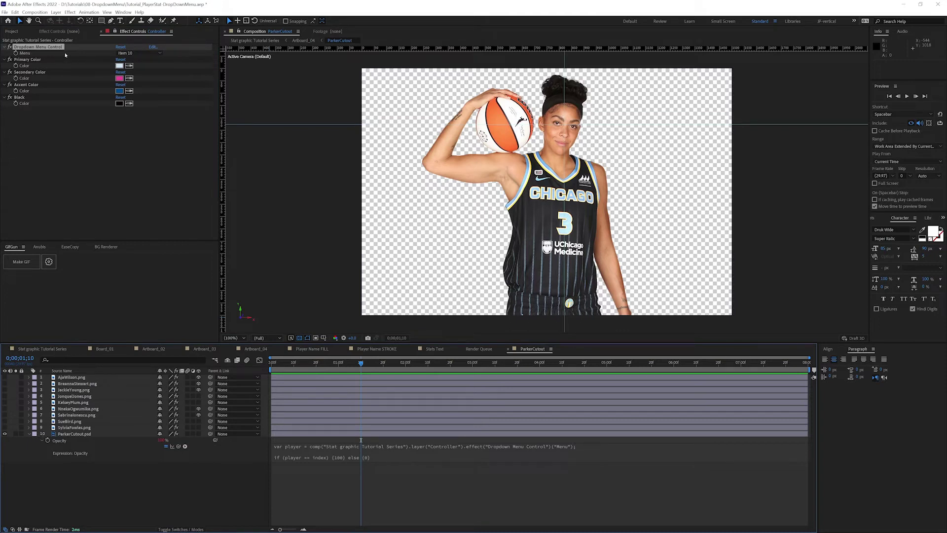
{"action": "left_click", "coordinate": [139, 53]}
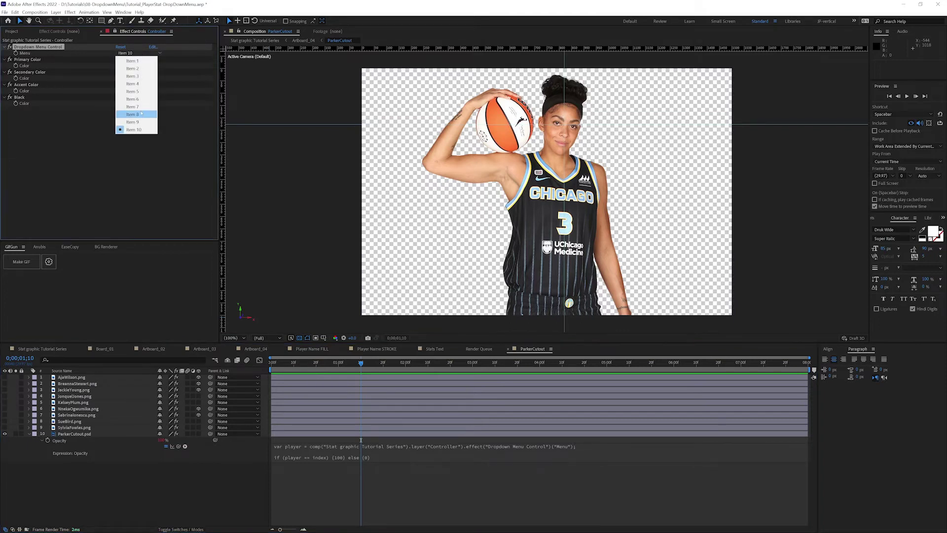
{"action": "left_click", "coordinate": [140, 185]}
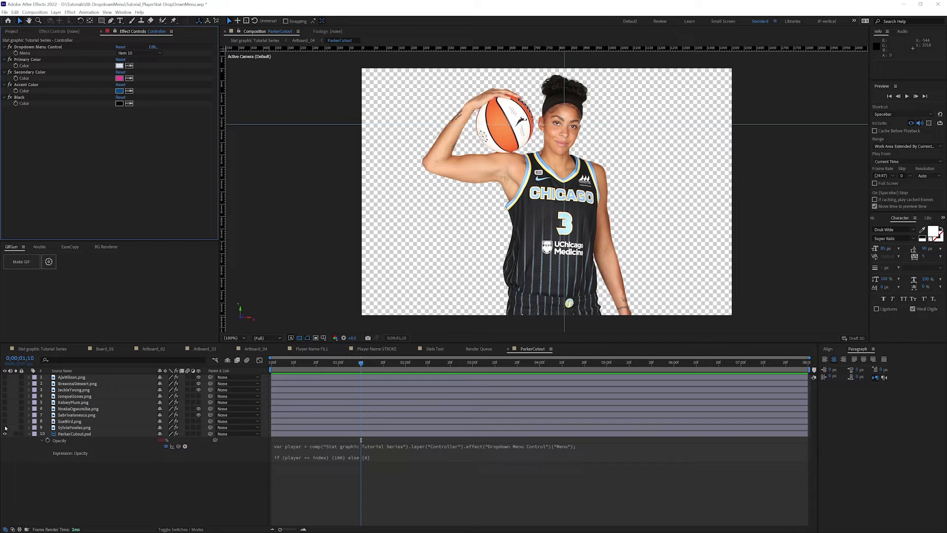
- Show the nine hidden player layers and paste only the Opacity expression of ParkerCutout.psd onto all layers from SylviaFowles.png to AjaWilson.png
{"action": "left_click_drag", "start_coordinate": [5, 427], "coordinate": [5, 377]}
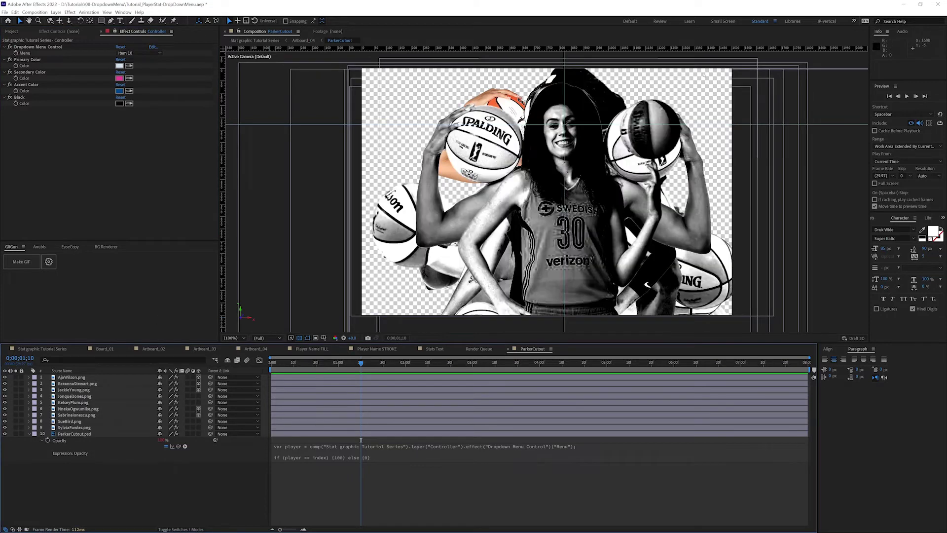
{"action": "right_click", "coordinate": [63, 441]}
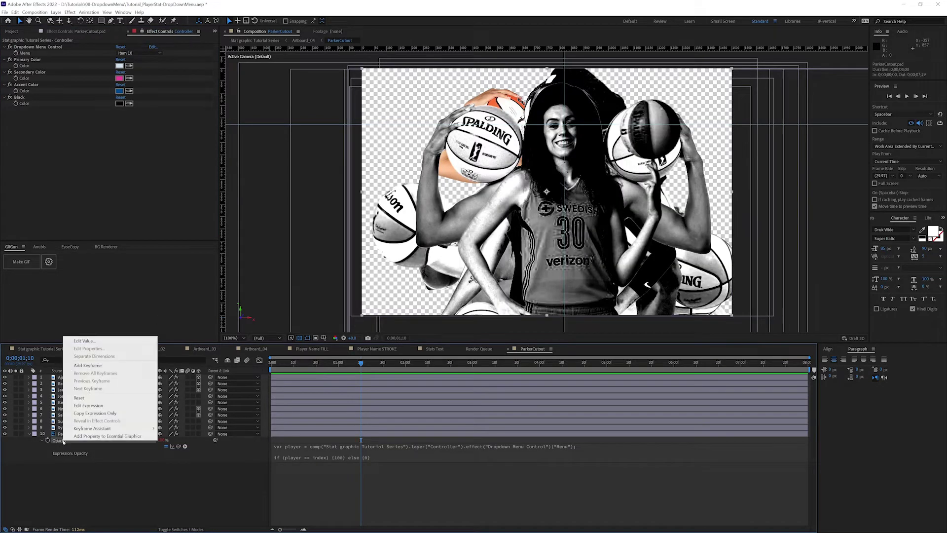
{"action": "left_click", "coordinate": [89, 413]}
{"action": "left_click", "coordinate": [74, 427]}
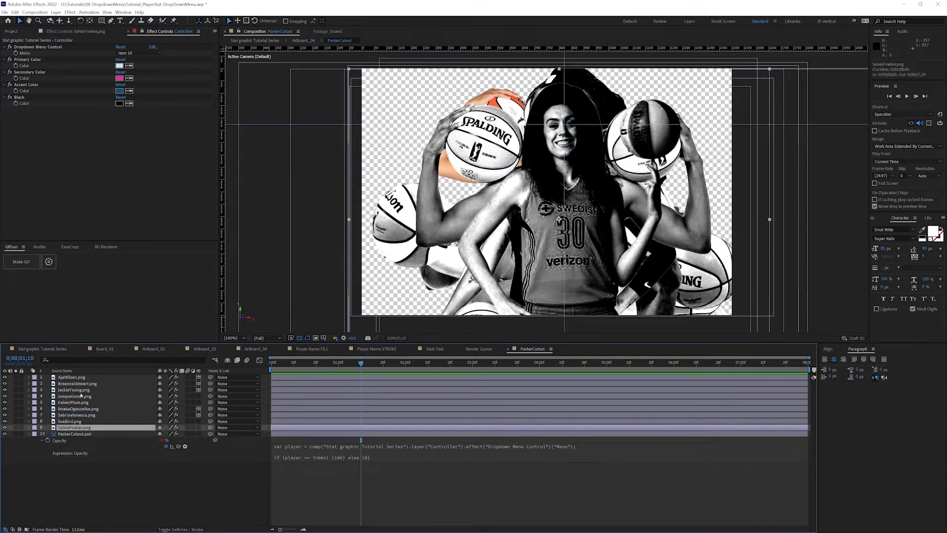
{"action": "left_click", "coordinate": [82, 377], "text": "shift"}
{"action": "key", "text": "ctrl+v"}
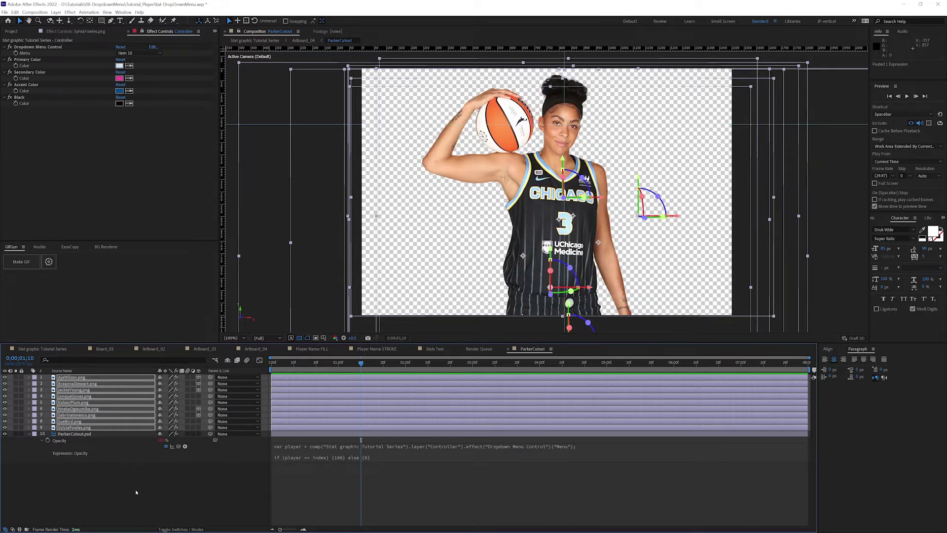
{"action": "left_click", "coordinate": [136, 492]}
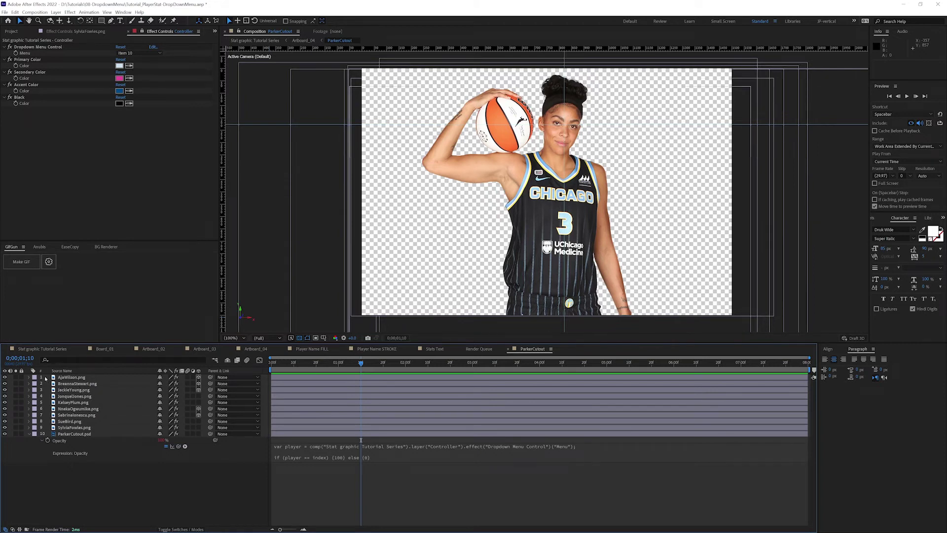
- Test the player cutouts in the ParkerCutout composition by switching the Dropdown Menu Control through Items 1, 6 and 7
{"action": "left_click", "coordinate": [122, 47]}
{"action": "left_click", "coordinate": [134, 53]}
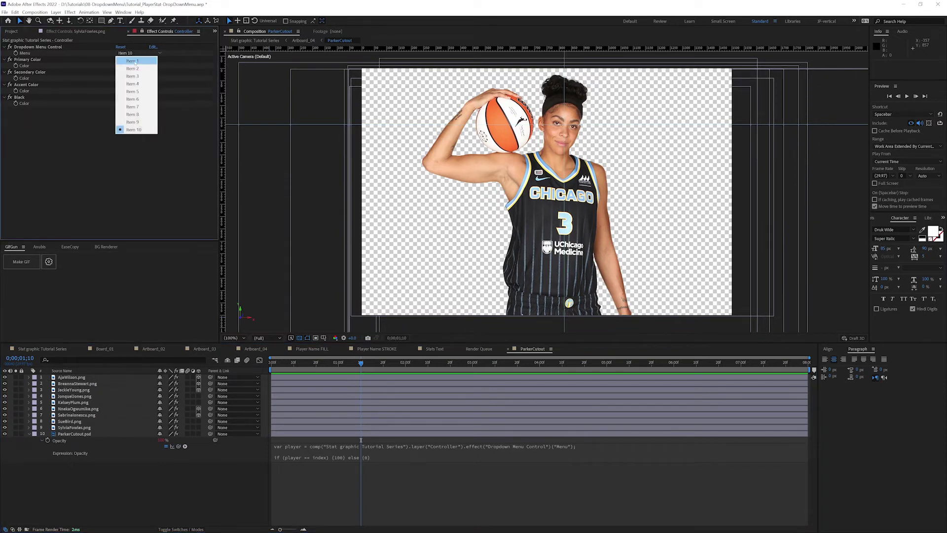
{"action": "left_click", "coordinate": [136, 99]}
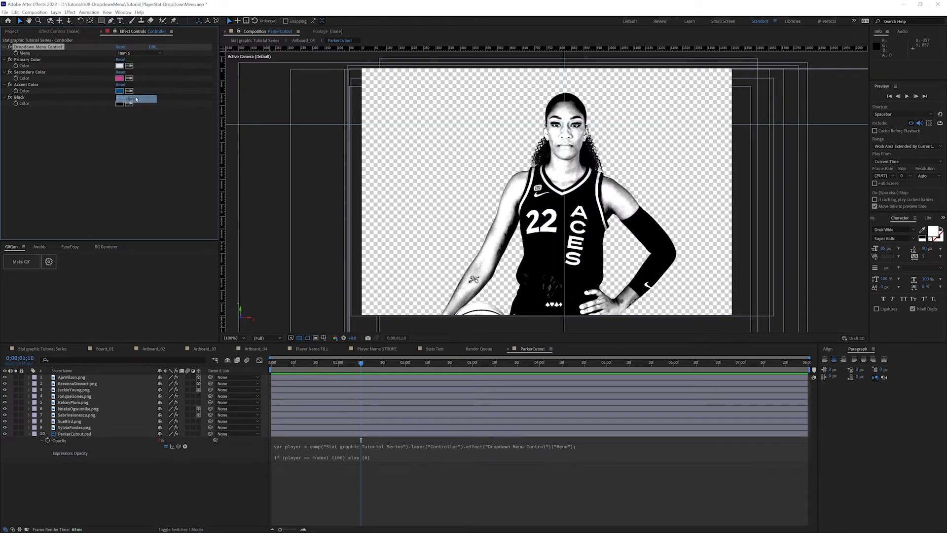
{"action": "left_click", "coordinate": [138, 53]}
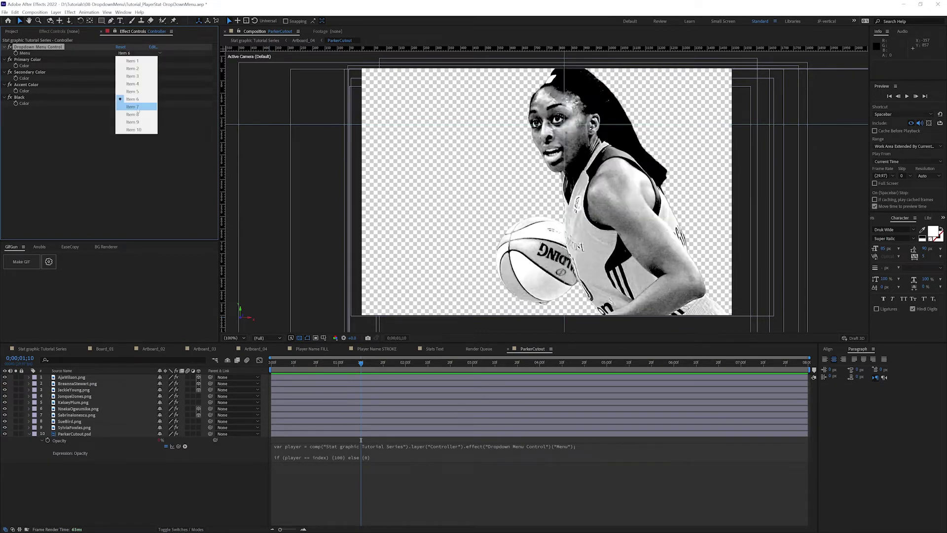
{"action": "left_click", "coordinate": [137, 106]}
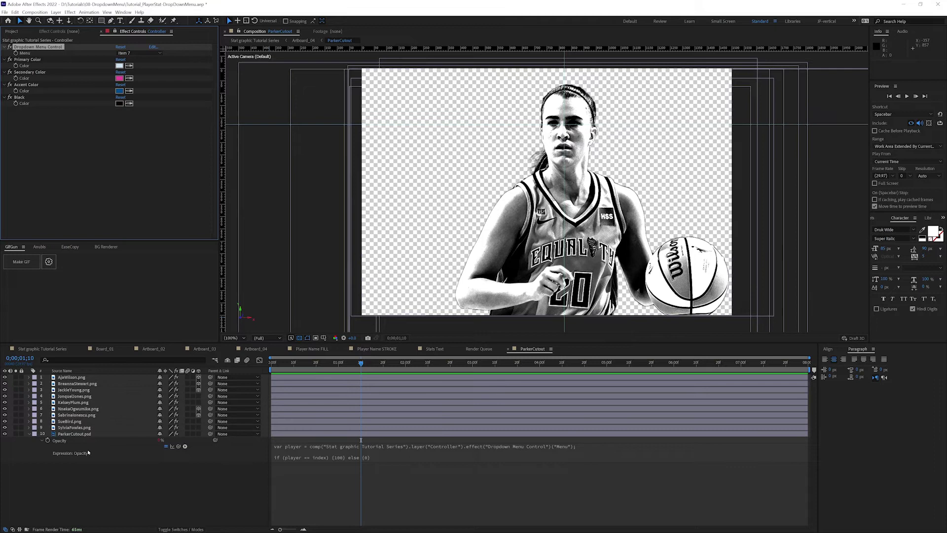
- Test Items 4 and 1 of the dropdown in the Stat graphic Tutorial Series composition at 0;00;04;10, then return to the ParkerCutout composition
{"action": "left_click", "coordinate": [42, 348]}
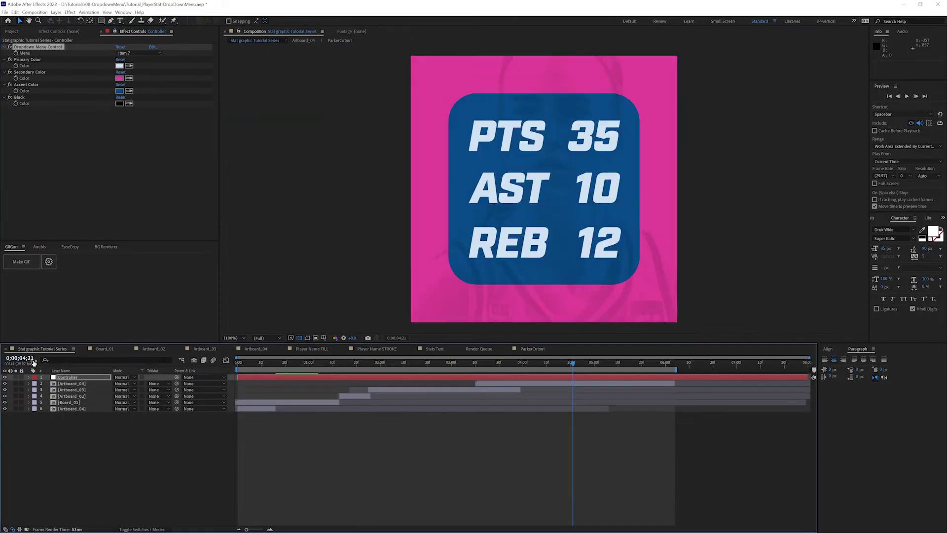
{"action": "left_click_drag", "start_coordinate": [574, 363], "coordinate": [547, 363]}
{"action": "left_click", "coordinate": [134, 53]}
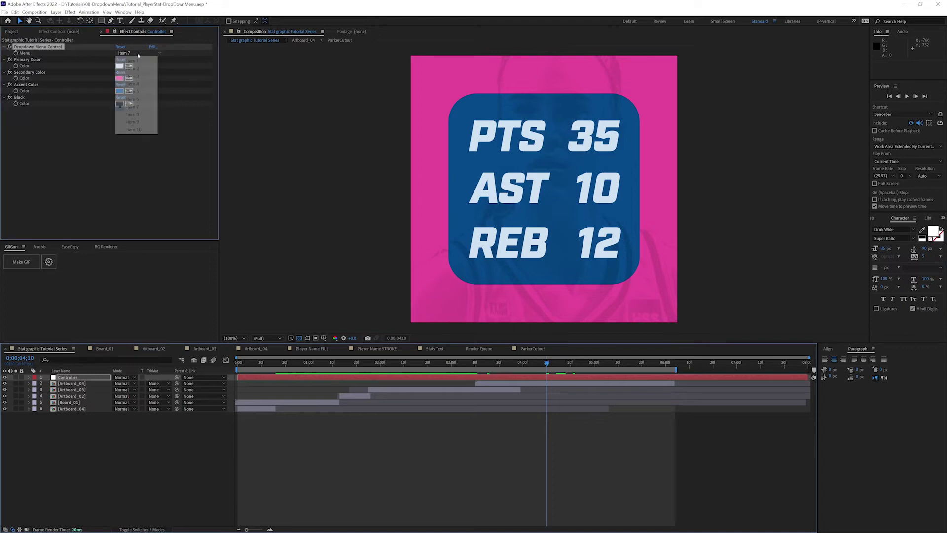
{"action": "left_click", "coordinate": [135, 87]}
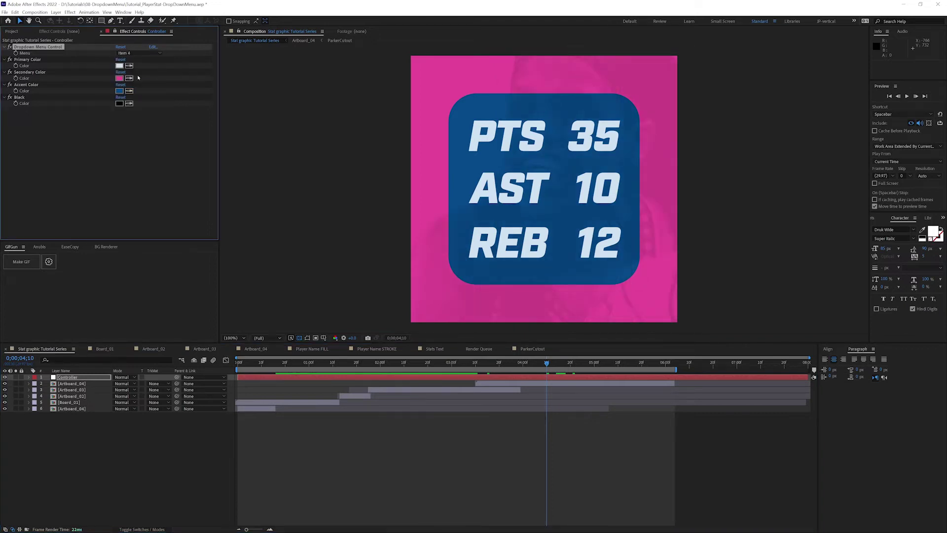
{"action": "left_click", "coordinate": [139, 54]}
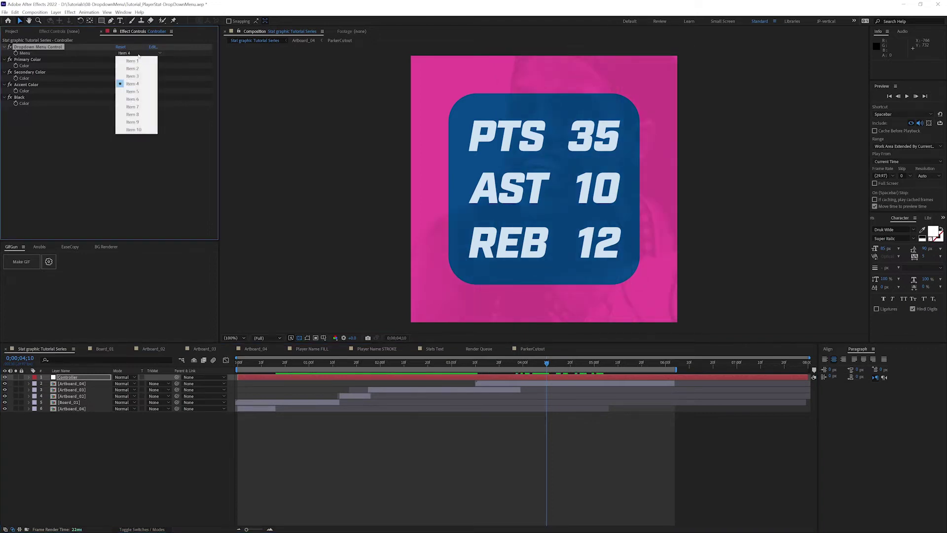
{"action": "left_click", "coordinate": [140, 60]}
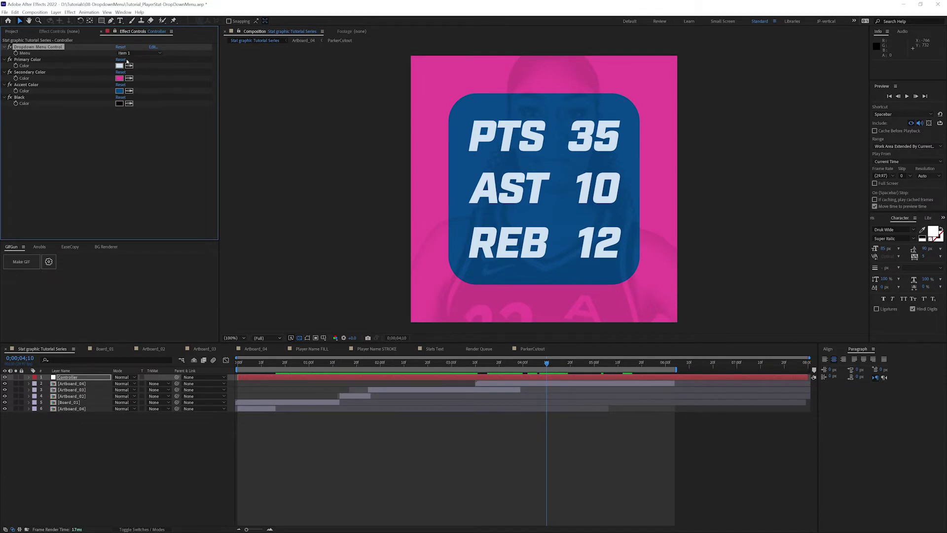
{"action": "left_click", "coordinate": [531, 349]}
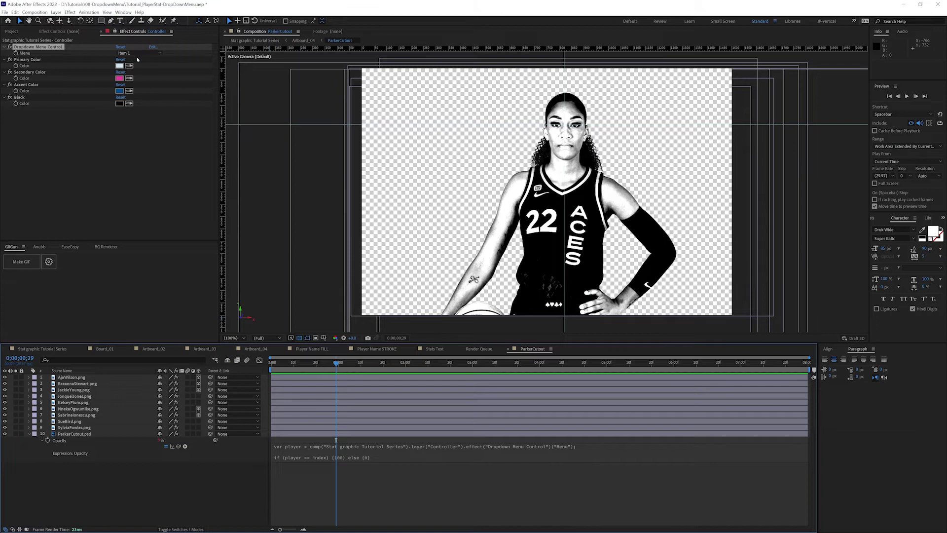
{"action": "left_click", "coordinate": [131, 53]}
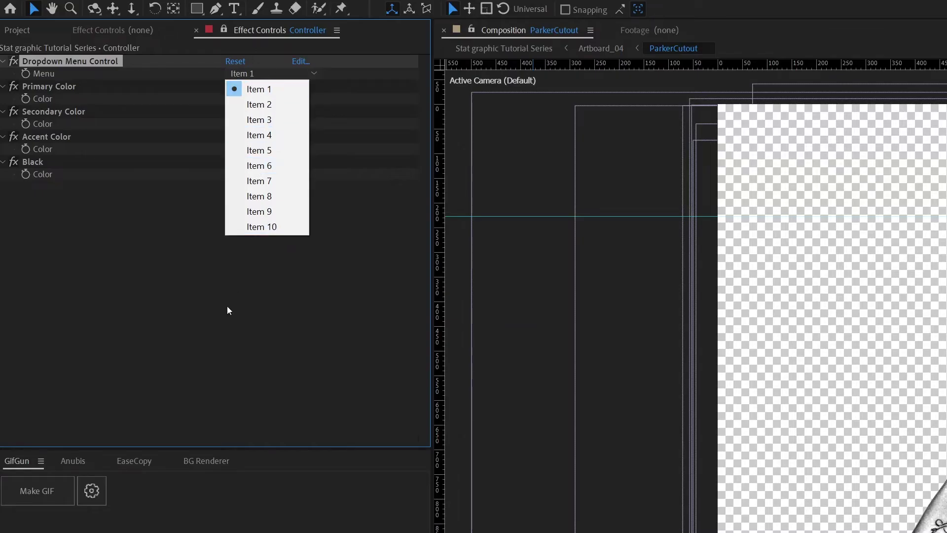
{"action": "left_click", "coordinate": [300, 63]}
{"action": "left_click", "coordinate": [299, 62]}
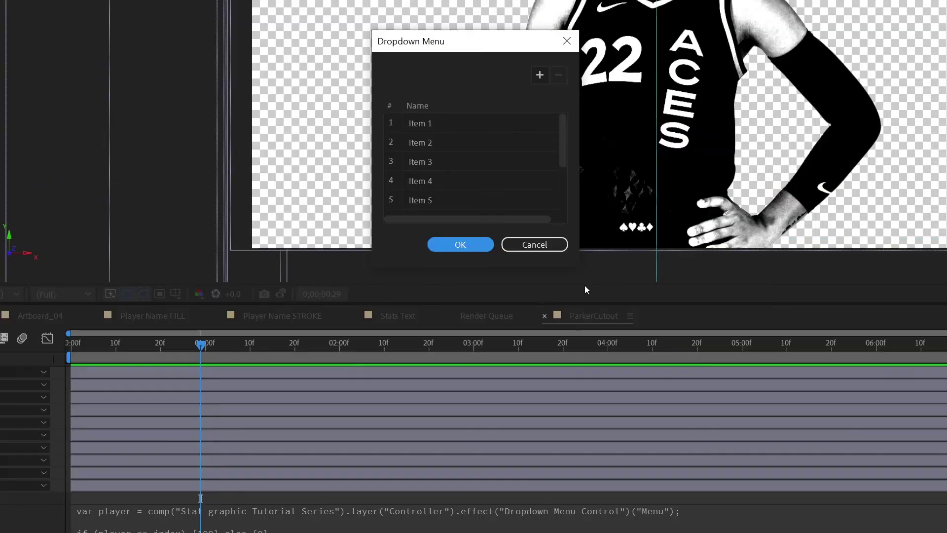
{"action": "left_click_drag", "start_coordinate": [577, 265], "coordinate": [659, 476]}
{"action": "double_click", "coordinate": [431, 126]}
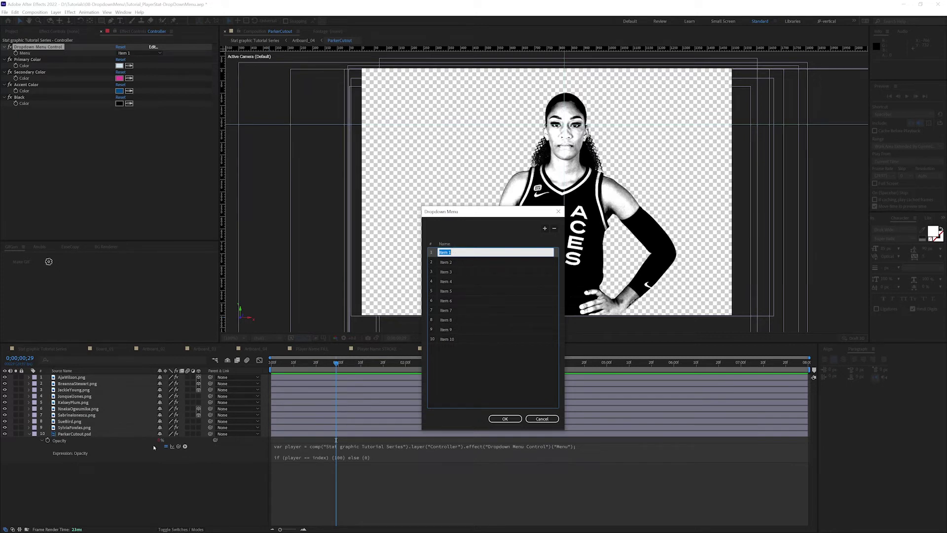
{"action": "key", "text": "Return"}
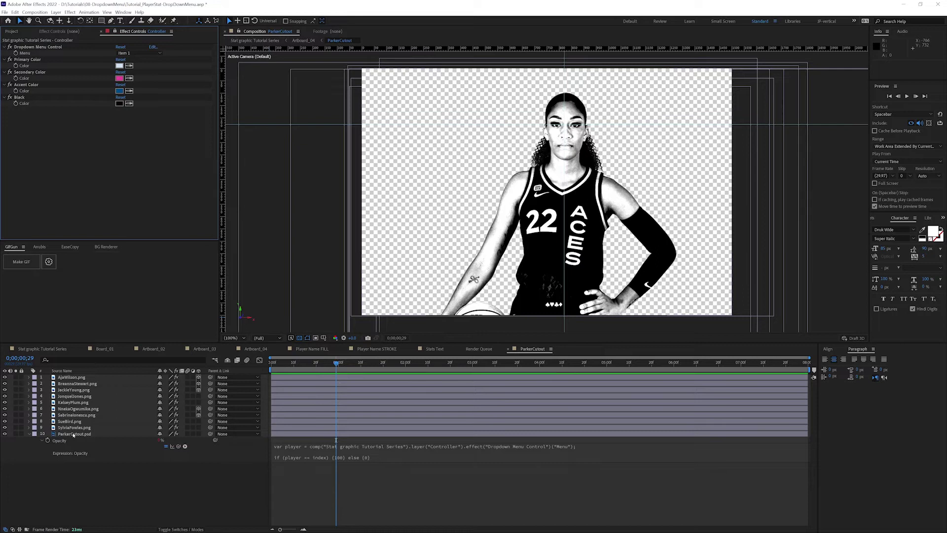
- Rename the ParkerCutout.psd layer as CandaceParker
{"action": "left_click", "coordinate": [74, 434]}
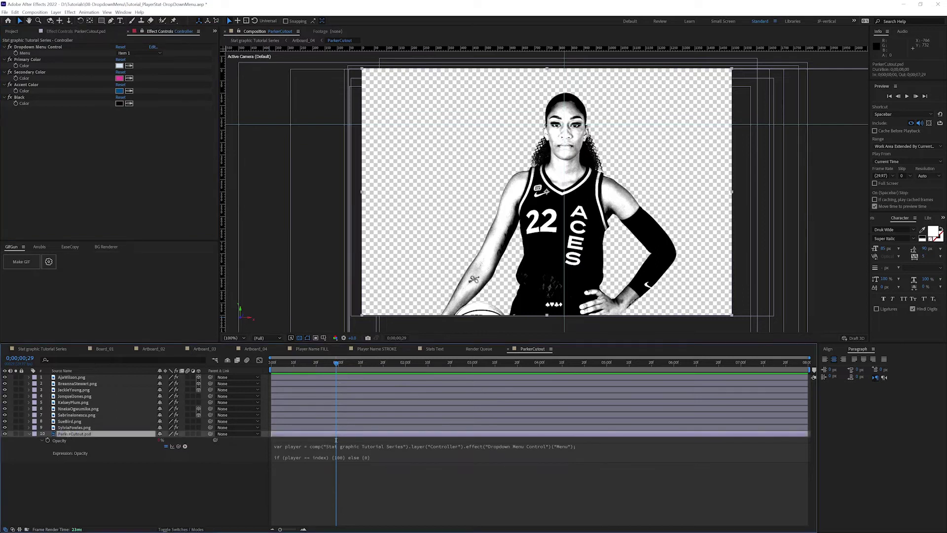
{"action": "key", "text": "Return"}
{"action": "type", "text": "Canda"}
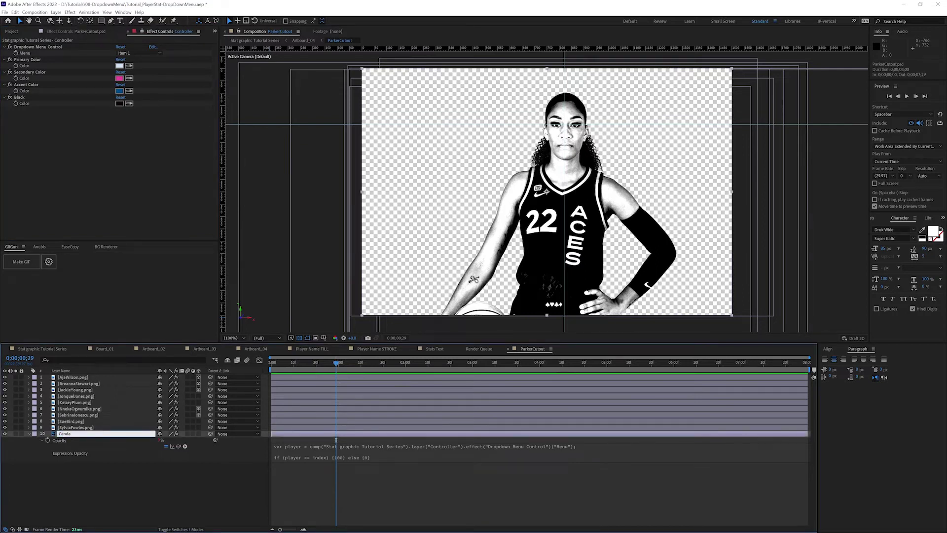
{"action": "type", "text": "ceParker"}
{"action": "key", "text": "Return"}
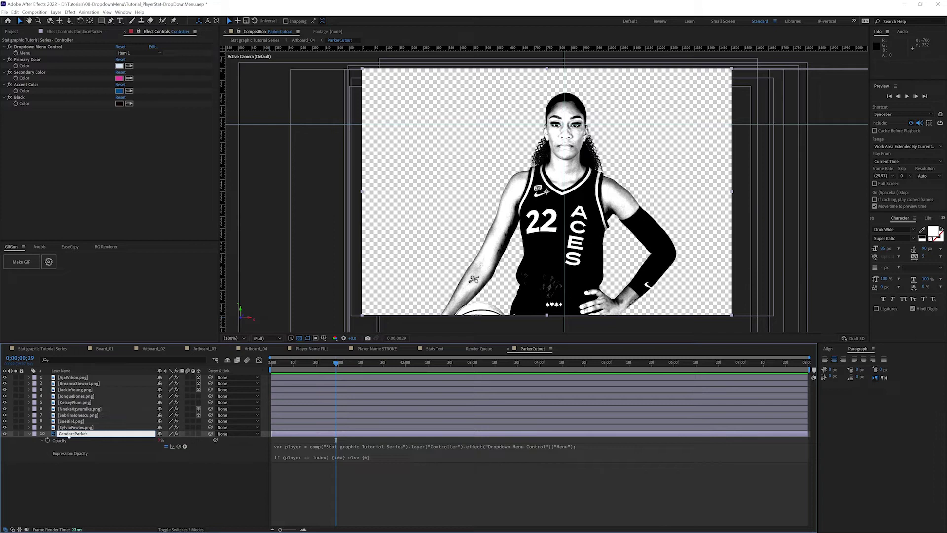
- Move the CandaceParker layer between BreannaStewart.png and JackieYoung.png and set the Dropdown Menu Control to Item 3
{"action": "left_click_drag", "start_coordinate": [76, 432], "coordinate": [77, 390]}
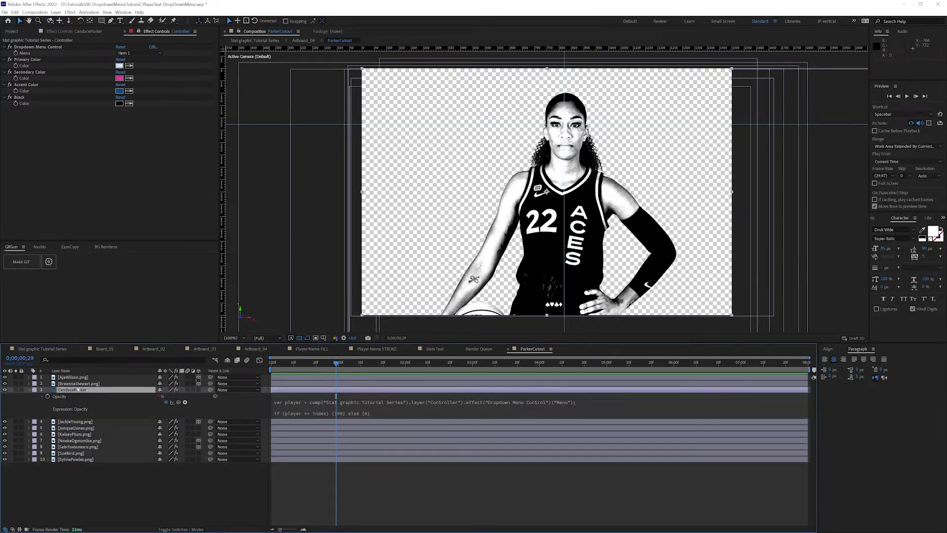
{"action": "left_click", "coordinate": [119, 53]}
{"action": "left_click", "coordinate": [135, 77]}
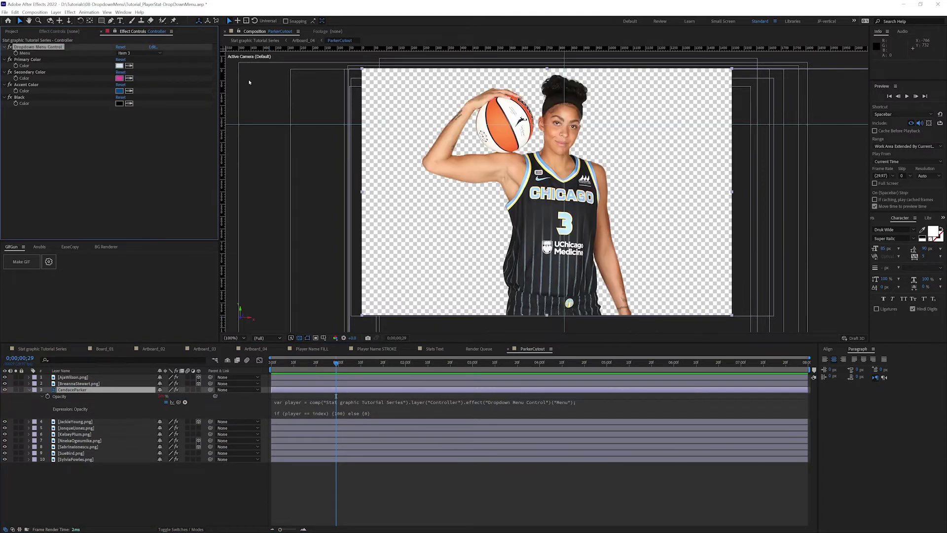
- Enable the Black & White and Levels effects on the CandaceParker layer and save the project
{"action": "left_click", "coordinate": [99, 399]}
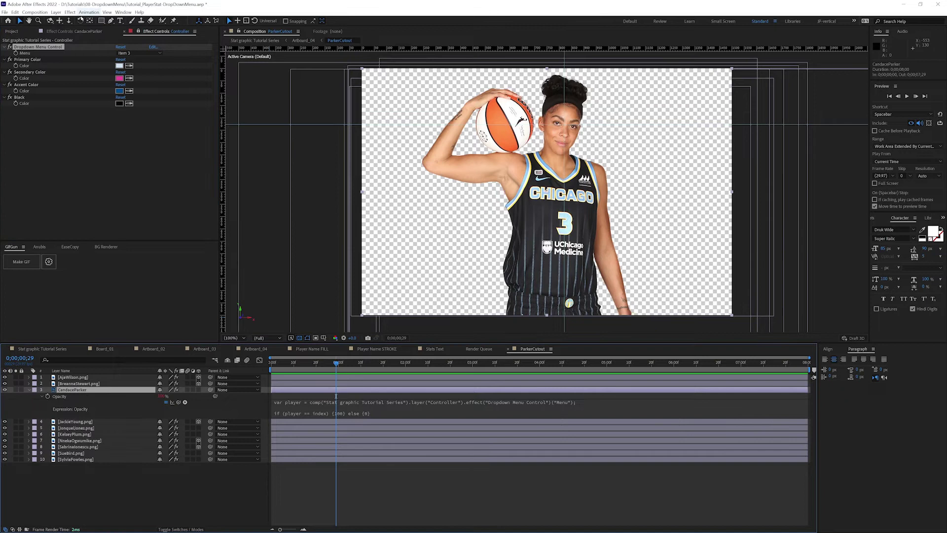
{"action": "left_click", "coordinate": [84, 31]}
{"action": "left_click", "coordinate": [9, 47]}
{"action": "left_click", "coordinate": [9, 53]}
{"action": "key", "text": "ctrl+s"}
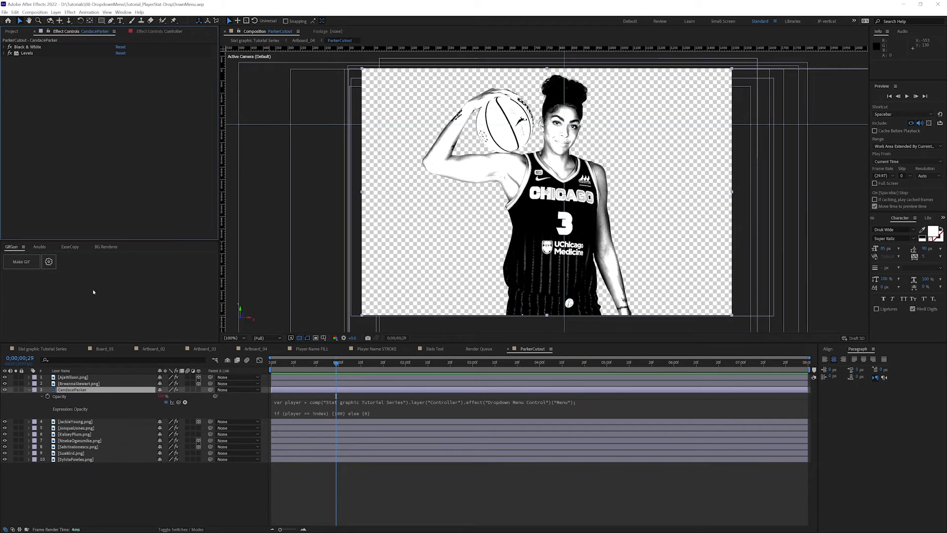
- Rename the dropdown items A'ja Wilson, Breanna Stewart, Candace Parker, Jackie Young, Jonquel Jones, Kelsey Plum, Nneka Ogwumike, Sabrina Ionescu, Sue Bird and Sylvia Fowles
{"action": "left_click", "coordinate": [160, 31]}
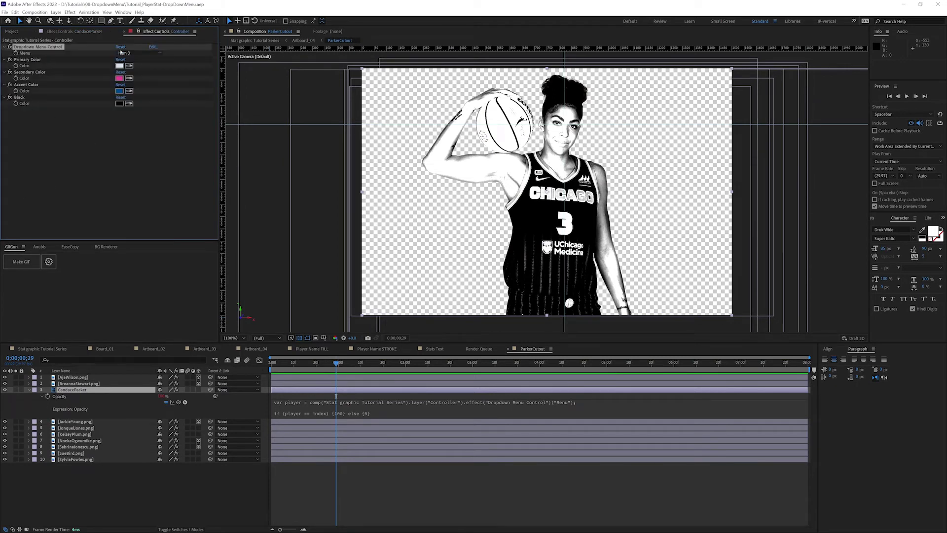
{"action": "left_click", "coordinate": [44, 381]}
{"action": "key", "text": "u"}
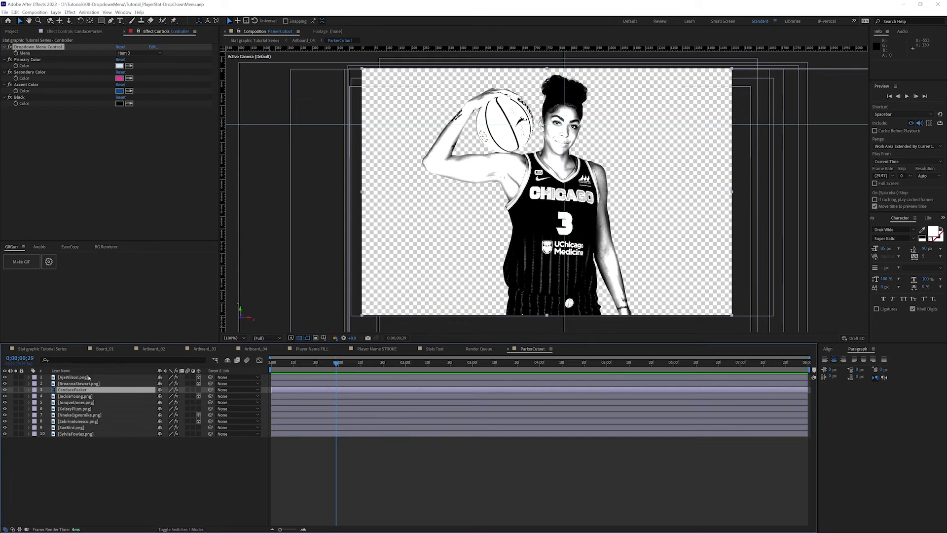
{"action": "left_click", "coordinate": [89, 378]}
{"action": "left_click", "coordinate": [152, 52]}
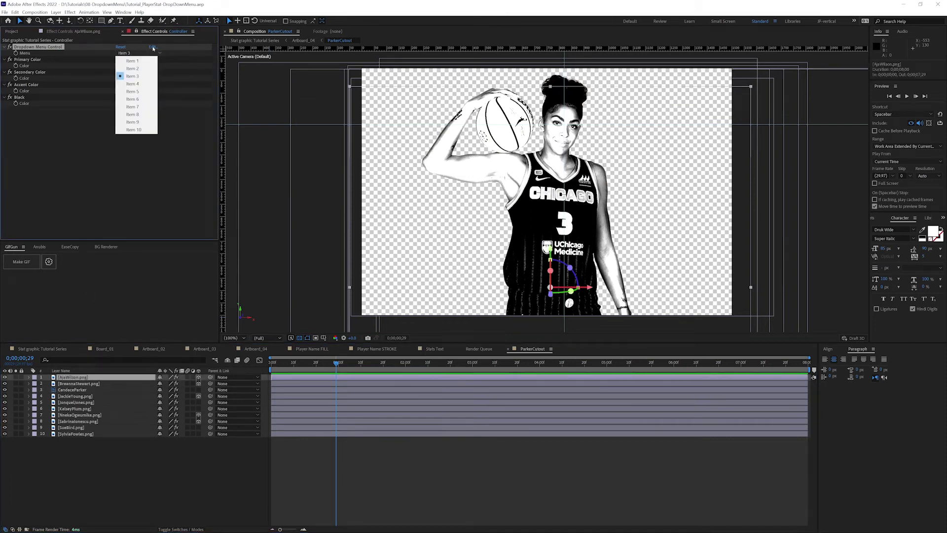
{"action": "left_click", "coordinate": [152, 47]}
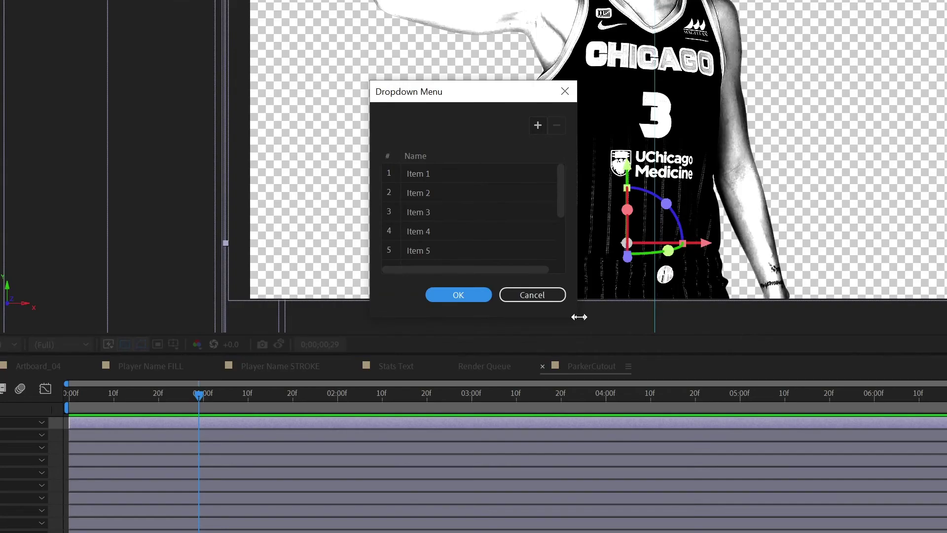
{"action": "left_click_drag", "start_coordinate": [525, 324], "coordinate": [534, 390]}
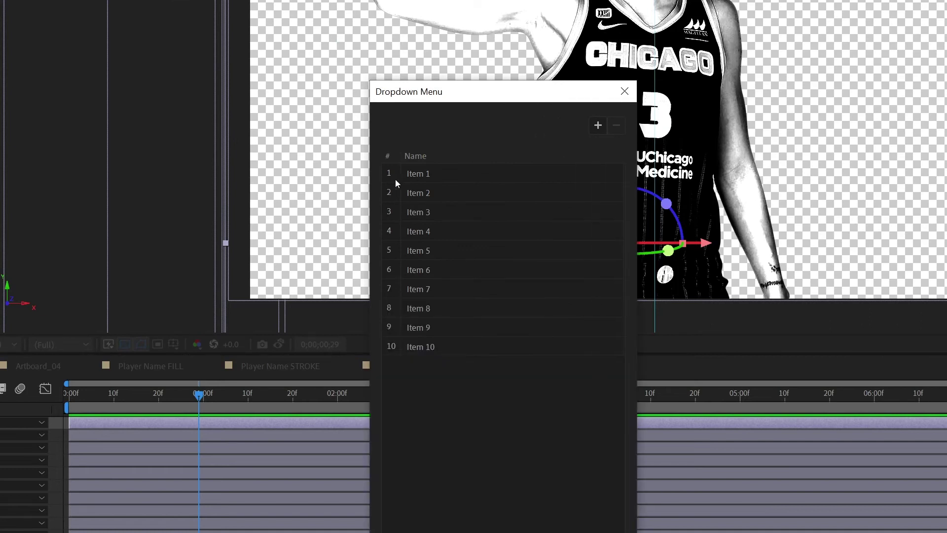
{"action": "double_click", "coordinate": [443, 173]}
{"action": "type", "text": "A'ja Wilson\tBreanna Stewart\tCandace Parker\tJackie Young\tJonquel Jones\tKelsey Plum\tNneka Ogwumike\tSabrina Ionescu\tSue Bird\tSylvia Fowles"}
{"action": "key", "text": "Return"}
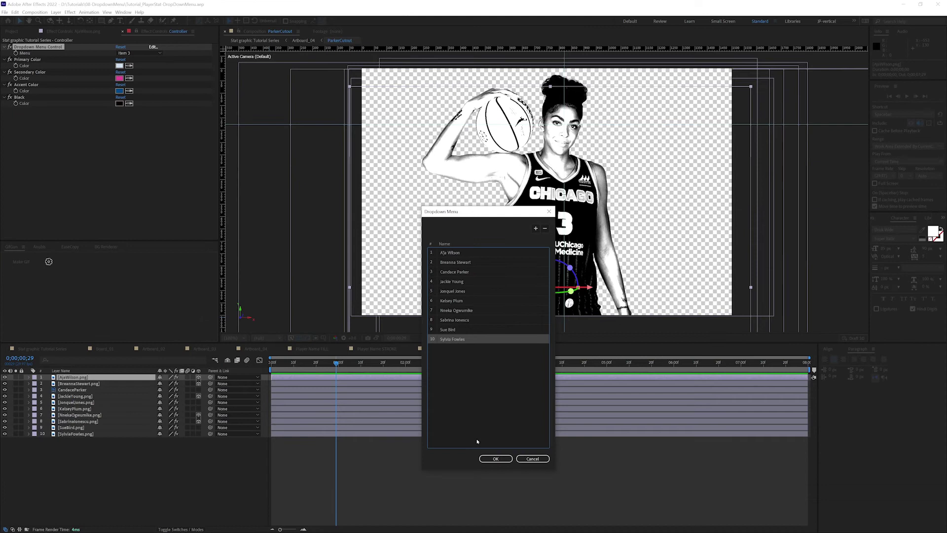
{"action": "left_click", "coordinate": [496, 458]}
- Test the renamed dropdown with A'ja Wilson, Breanna Stewart, Kelsey Plum and Sabrina Ionescu, leaving it set to Sylvia Fowles
{"action": "left_click", "coordinate": [139, 54]}
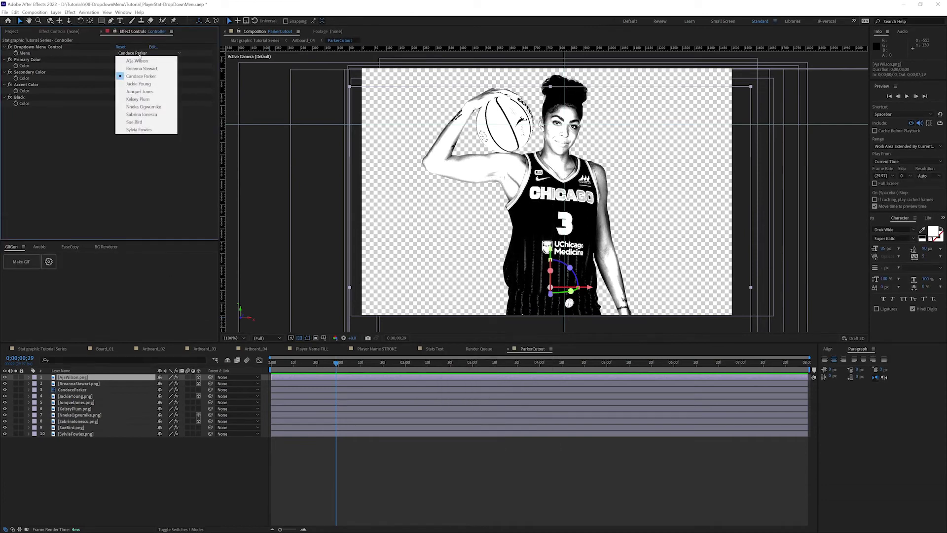
{"action": "left_click", "coordinate": [139, 58]}
{"action": "left_click", "coordinate": [139, 53]}
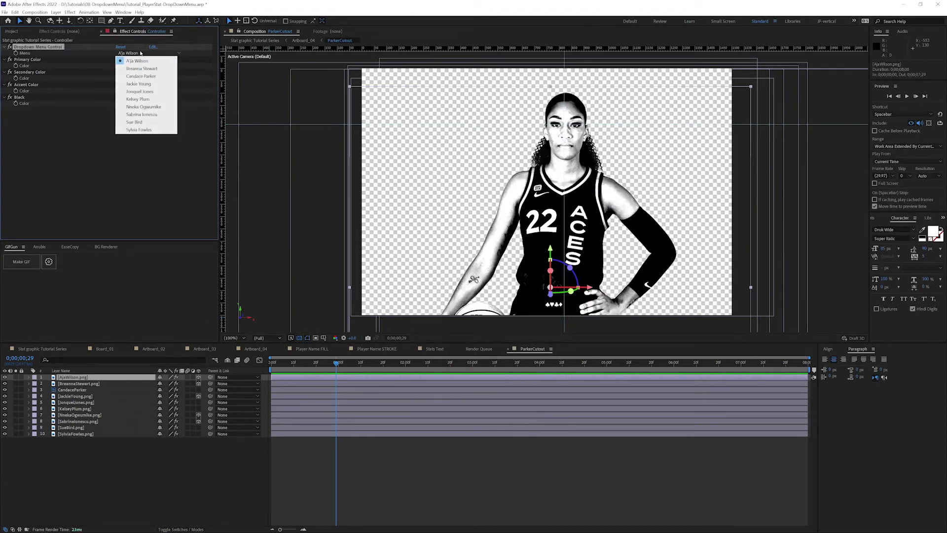
{"action": "left_click", "coordinate": [140, 68]}
{"action": "left_click", "coordinate": [140, 53]}
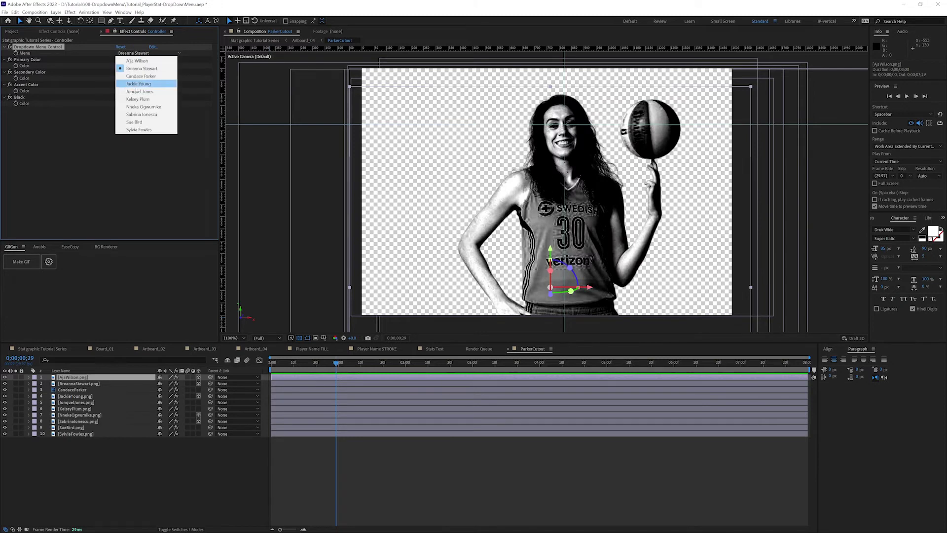
{"action": "left_click", "coordinate": [137, 98]}
{"action": "left_click", "coordinate": [133, 53]}
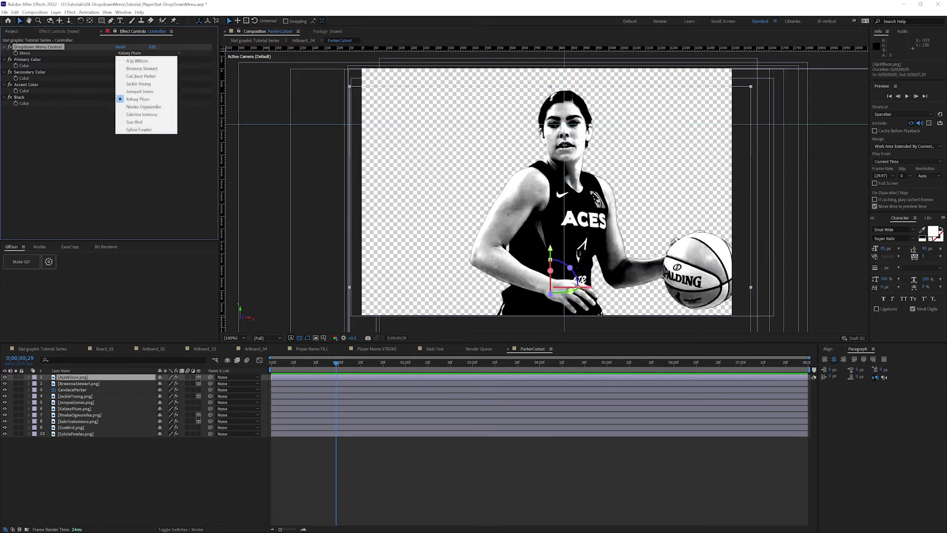
{"action": "left_click", "coordinate": [141, 113]}
{"action": "left_click", "coordinate": [136, 53]}
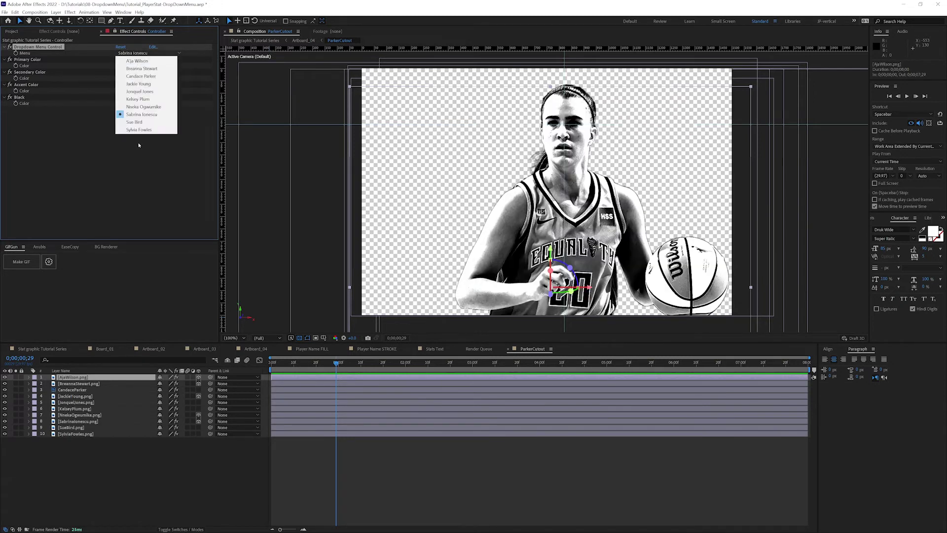
{"action": "left_click", "coordinate": [138, 128]}
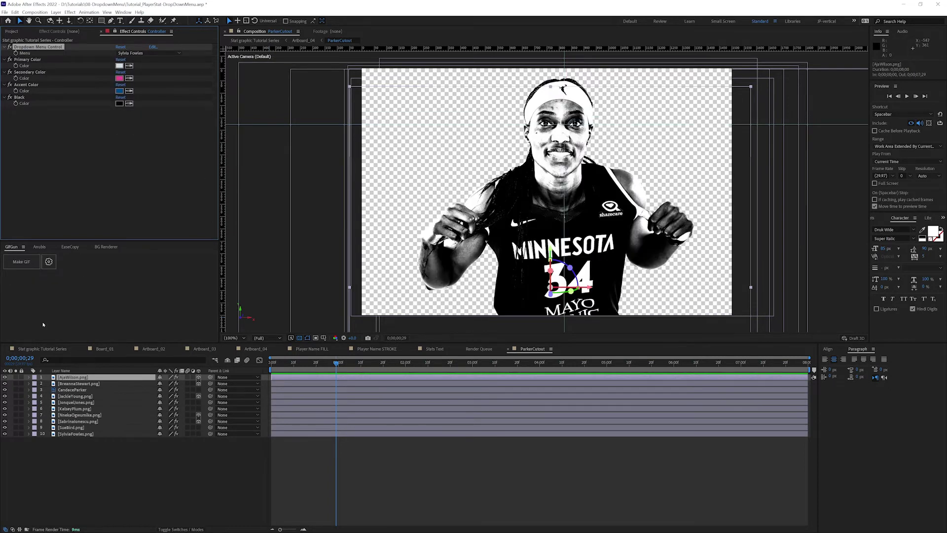
- In the Stat graphic Tutorial Series composition, go to about 0;00;02;26 and open the Artboard_03 precomp
{"action": "left_click", "coordinate": [37, 348]}
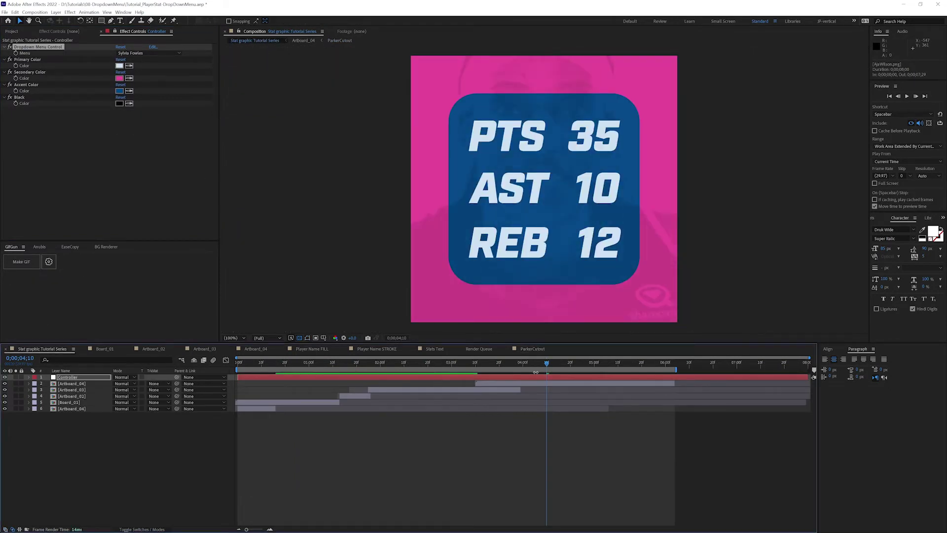
{"action": "left_click", "coordinate": [427, 362]}
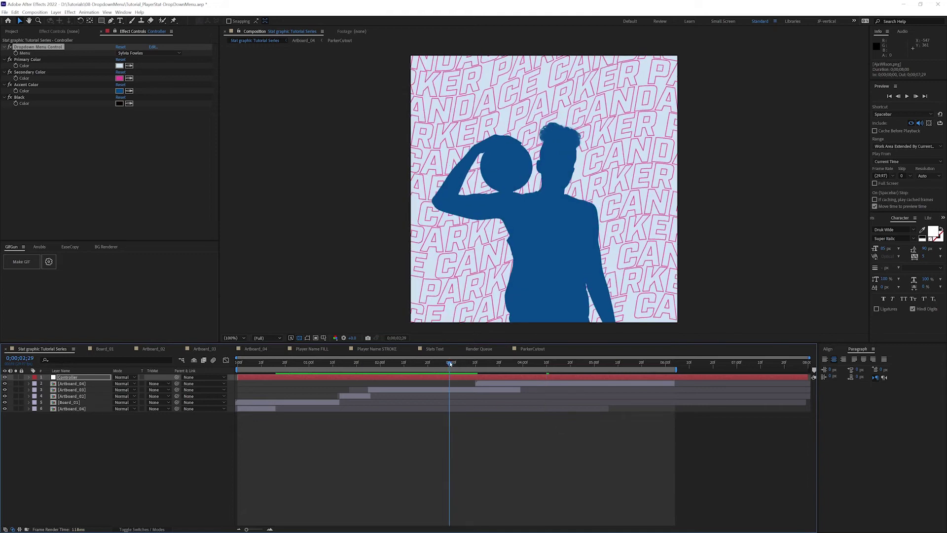
{"action": "mouse_move", "coordinate": [427, 363]}
{"action": "left_mouse_down"}
{"action": "mouse_move", "coordinate": [566, 363]}
{"action": "mouse_move", "coordinate": [442, 363]}
{"action": "left_mouse_up"}
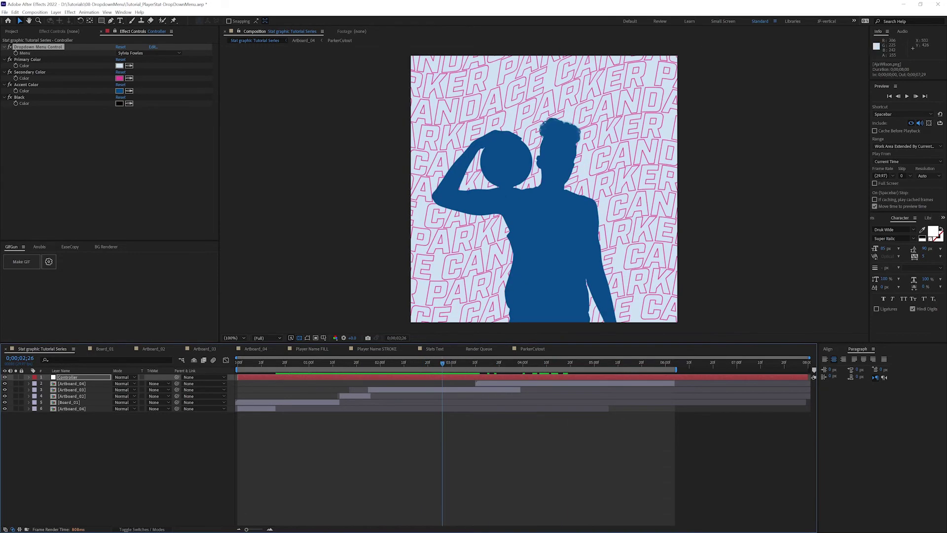
{"action": "double_click", "coordinate": [398, 391]}
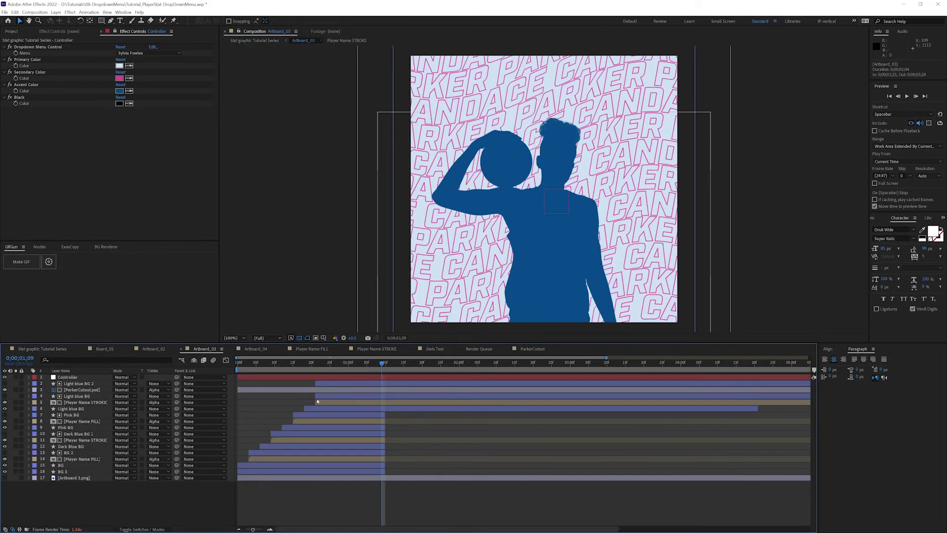
- Replace the ParkerCutout.psd layer in Artboard_03 with the ParkerCutout composition, keeping the layer's keyframes
{"action": "left_click", "coordinate": [74, 390]}
{"action": "left_click", "coordinate": [12, 32]}
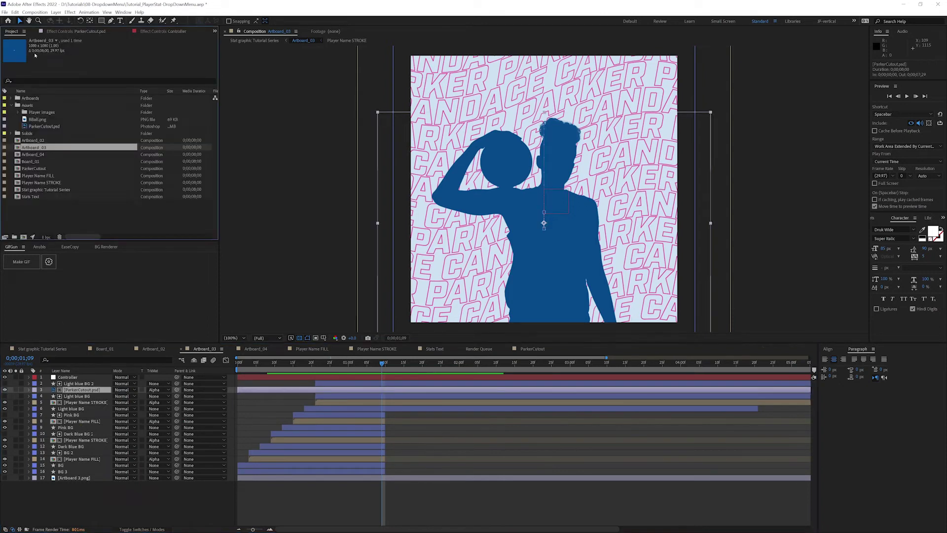
{"action": "left_click", "coordinate": [30, 169]}
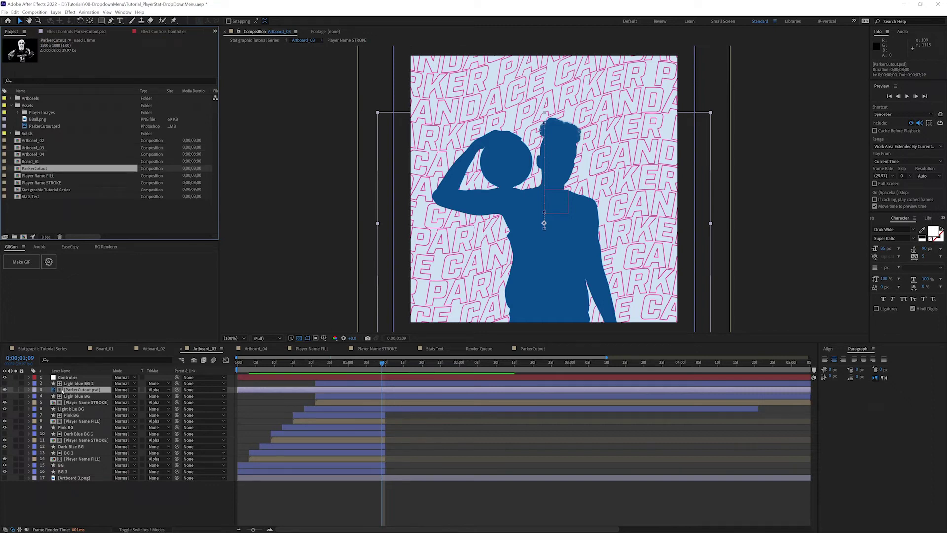
{"action": "key", "text": "u"}
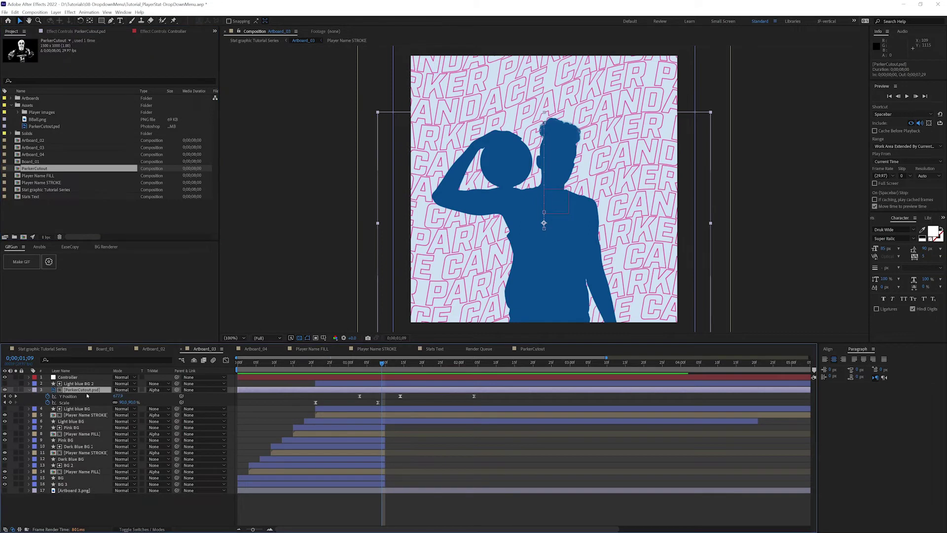
{"action": "left_click", "coordinate": [18, 169]}
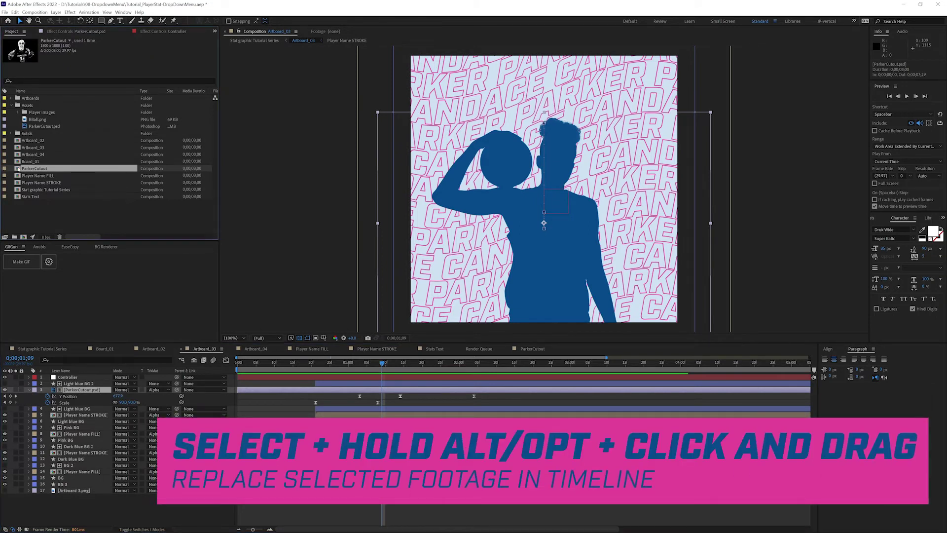
{"action": "left_click_drag", "start_coordinate": [21, 173], "coordinate": [61, 391]}
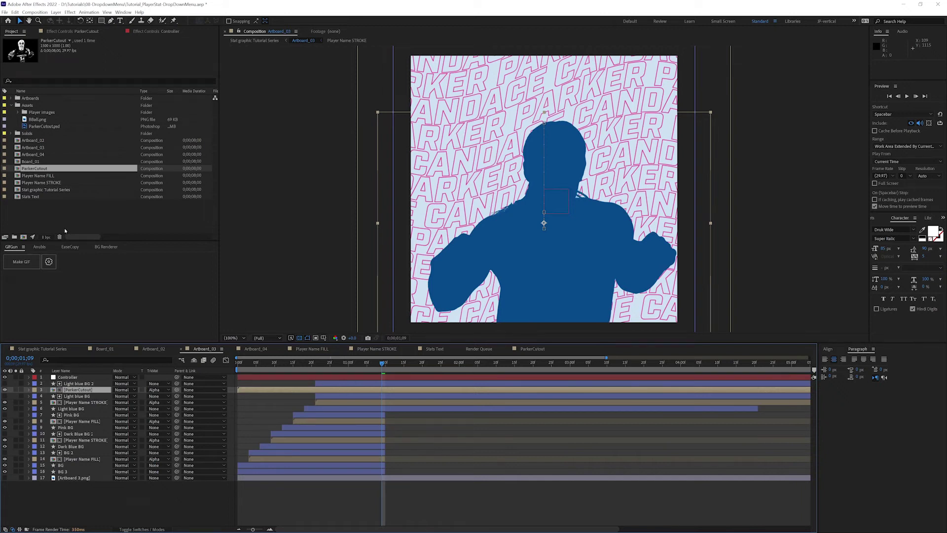
- Rename the ParkerCutout composition as Player Cutout and save the project
{"action": "left_click", "coordinate": [23, 169]}
{"action": "key", "text": "Return"}
{"action": "type", "text": "Player Cutout"}
{"action": "key", "text": "Return"}
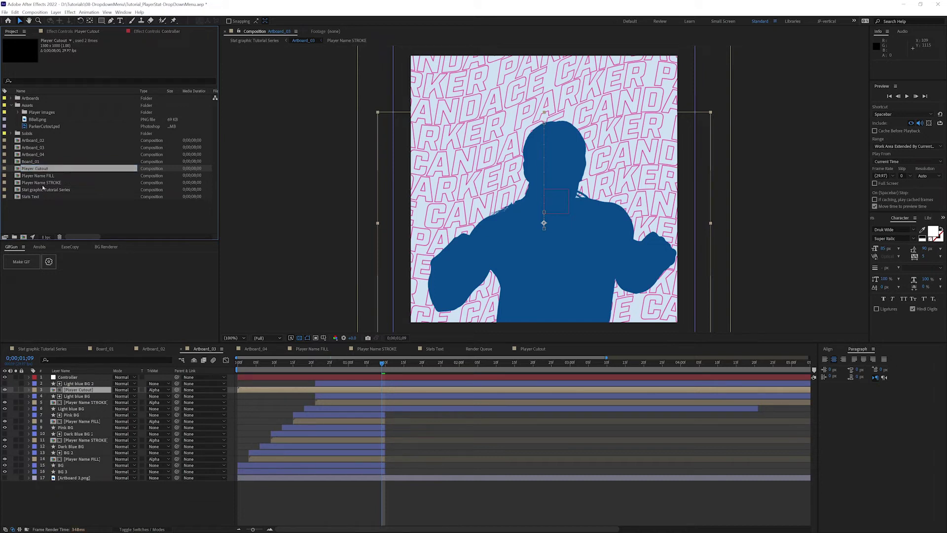
{"action": "key", "text": "ctrl+s"}
- Test the player dropdown in the Stat graphic Tutorial Series composition with Breanna Stewart and A'ja Wilson, leaving it set to Jonquel Jones
{"action": "left_click", "coordinate": [42, 349]}
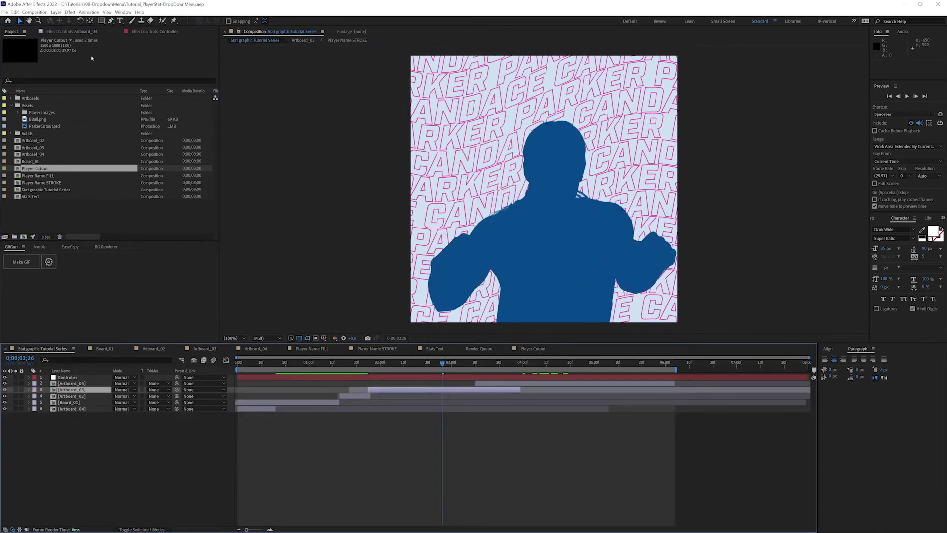
{"action": "left_click", "coordinate": [76, 33]}
{"action": "left_click", "coordinate": [133, 32]}
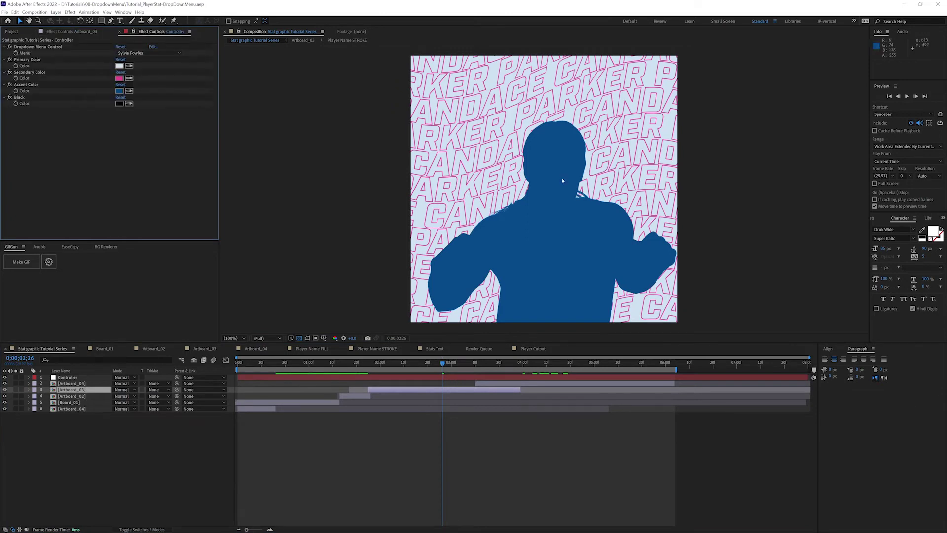
{"action": "mouse_move", "coordinate": [450, 363]}
{"action": "left_mouse_down"}
{"action": "mouse_move", "coordinate": [521, 364]}
{"action": "mouse_move", "coordinate": [430, 363]}
{"action": "mouse_move", "coordinate": [442, 363]}
{"action": "left_mouse_up"}
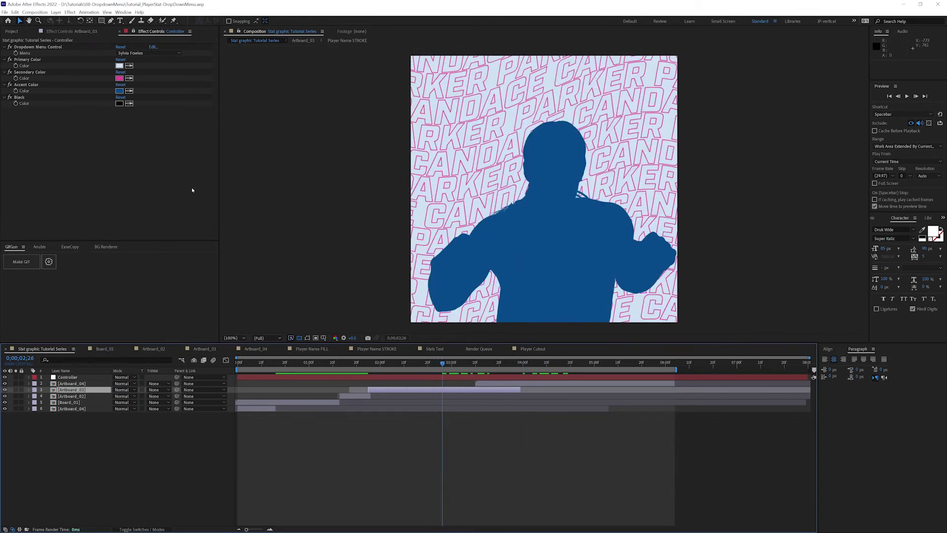
{"action": "left_click", "coordinate": [148, 53]}
{"action": "left_click", "coordinate": [136, 67]}
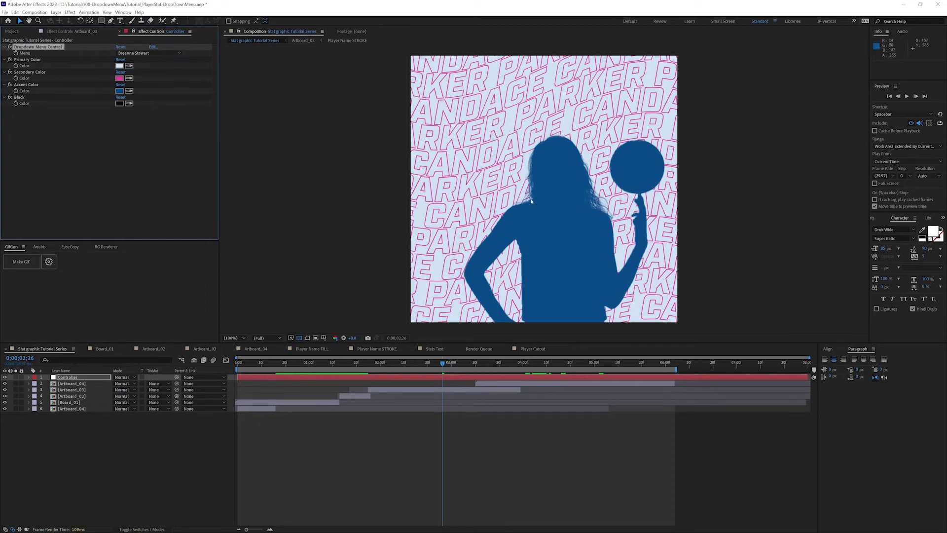
{"action": "left_click", "coordinate": [150, 53]}
{"action": "left_click", "coordinate": [150, 60]}
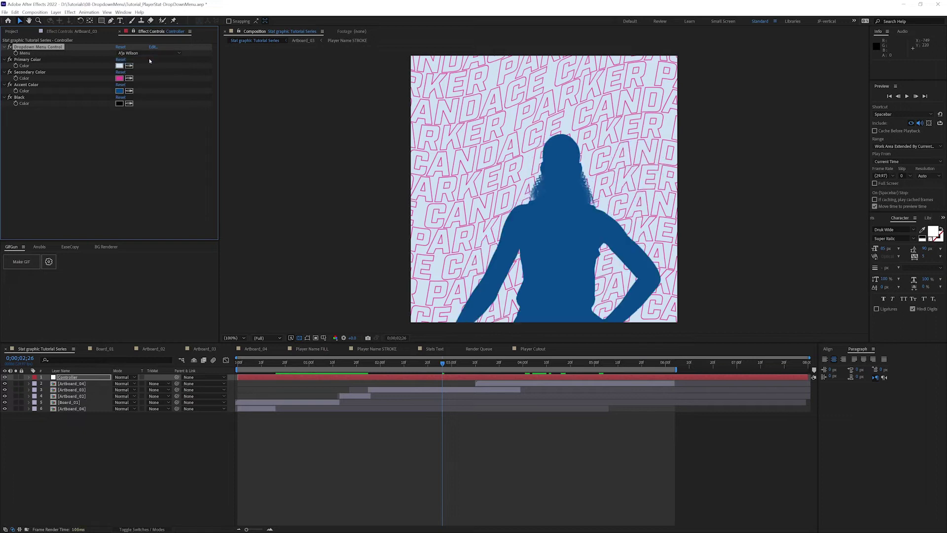
{"action": "left_click", "coordinate": [153, 53]}
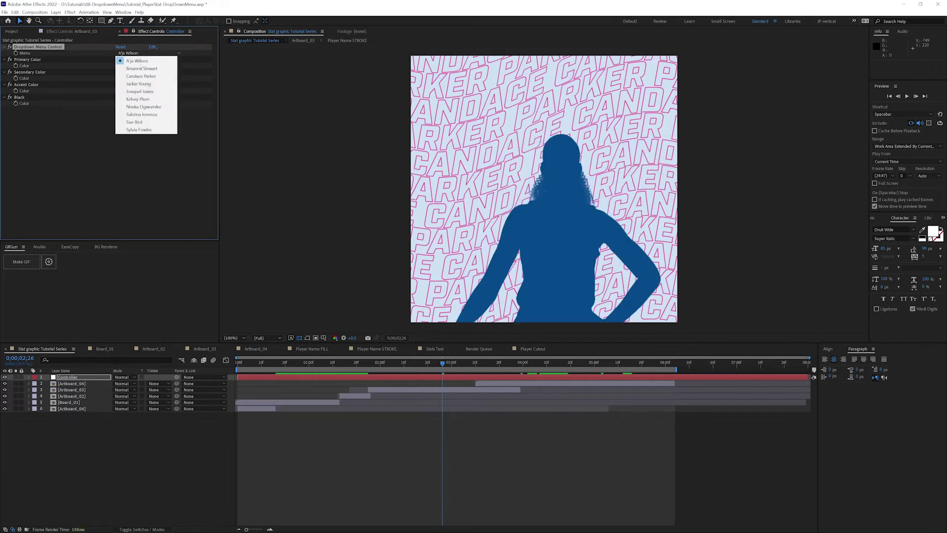
{"action": "left_click", "coordinate": [140, 92]}
{"action": "left_click_drag", "start_coordinate": [451, 366], "coordinate": [428, 366]}
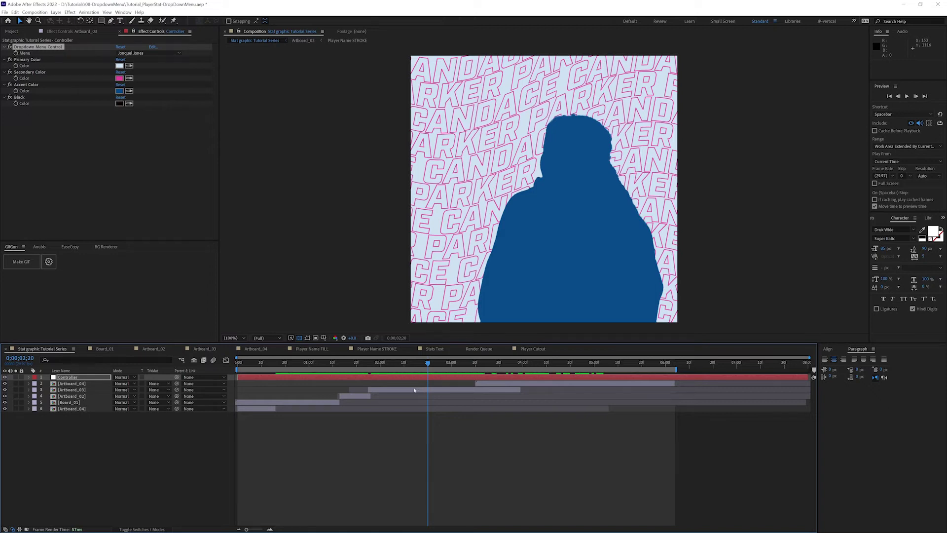
- Copy the player variable line from the Opacity expression of the A'ja Wilson layer in the Player Cutout composition
{"action": "left_click", "coordinate": [306, 349]}
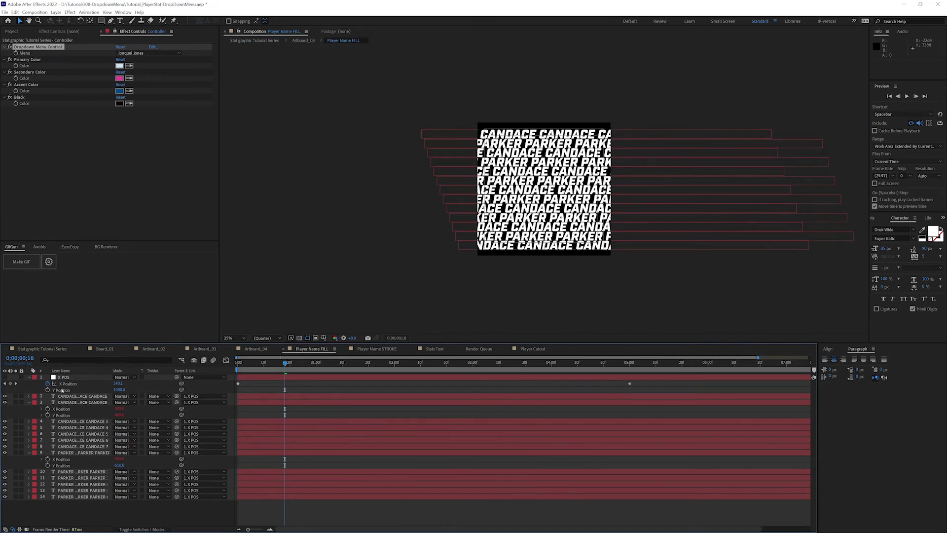
{"action": "left_click", "coordinate": [533, 349]}
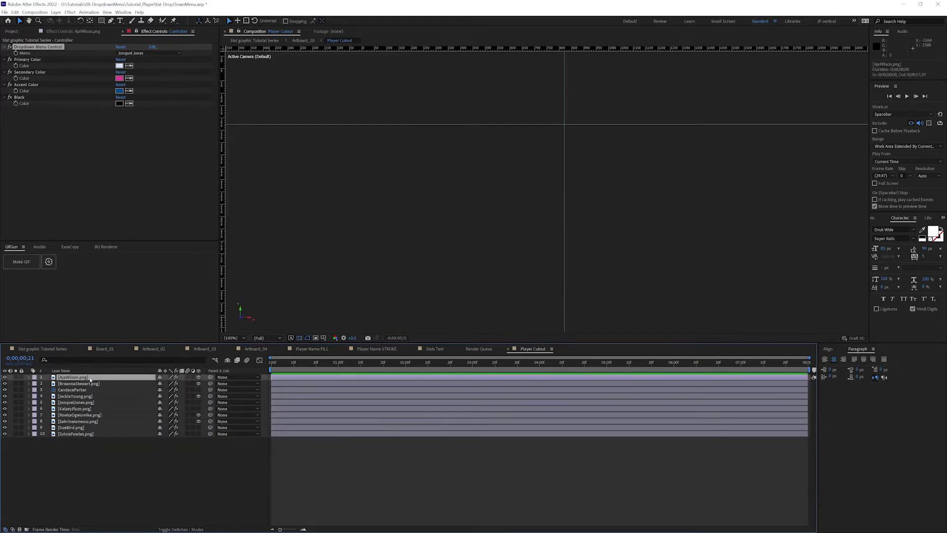
{"action": "key", "text": "e"}
{"action": "key", "text": "e"}
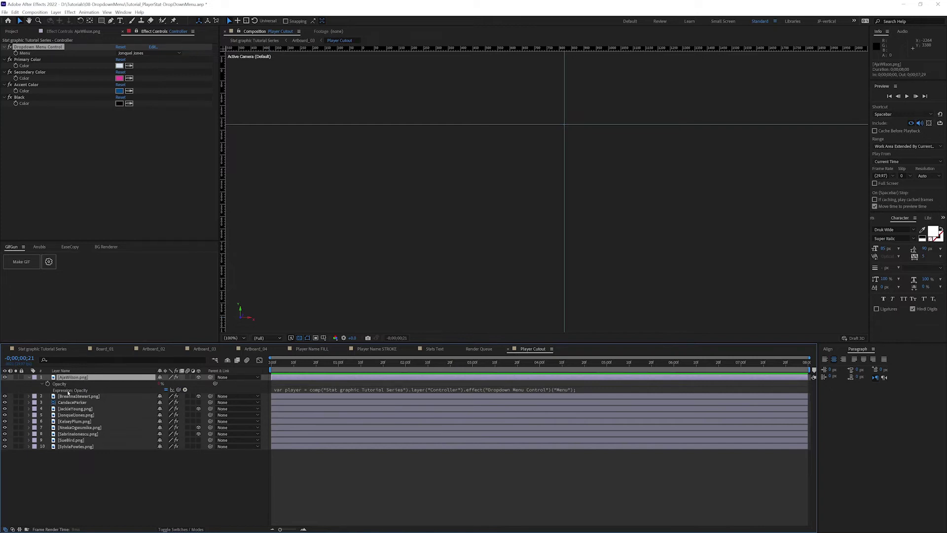
{"action": "left_click", "coordinate": [326, 391]}
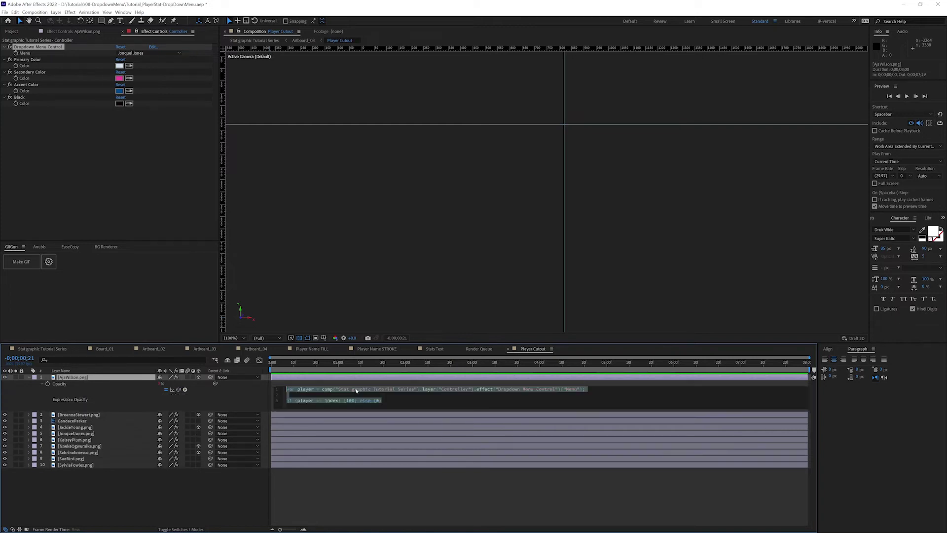
{"action": "left_click_drag", "start_coordinate": [585, 389], "coordinate": [286, 390]}
{"action": "key", "text": "ctrl+c"}
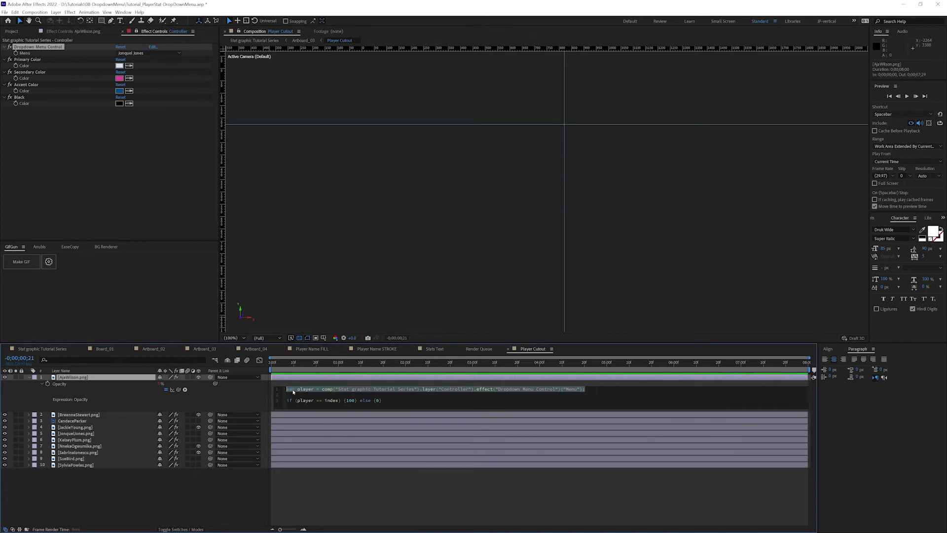
{"action": "left_click", "coordinate": [245, 399]}
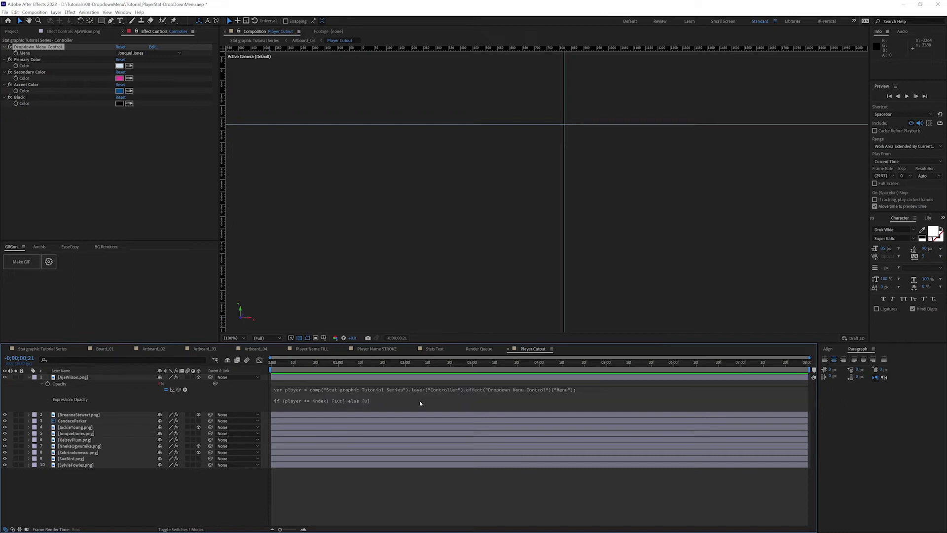
- Add a Source Text expression to the first CANDACE layer in Player Name FILL, pasting the player variable followed by a blank line
{"action": "left_click", "coordinate": [309, 349]}
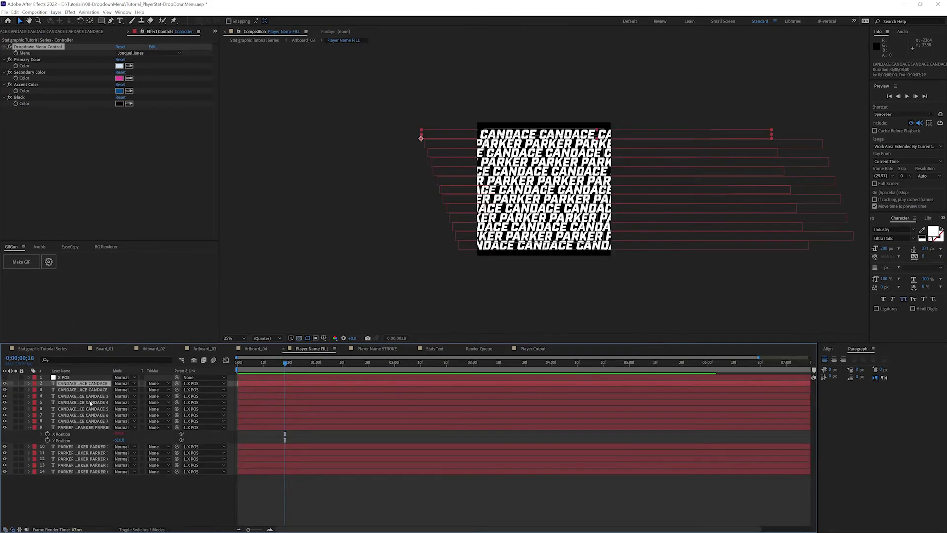
{"action": "left_click", "coordinate": [90, 390]}
{"action": "key", "text": "e"}
{"action": "key", "text": "e"}
{"action": "key", "text": "e"}
{"action": "key", "text": "e"}
{"action": "left_click", "coordinate": [92, 384]}
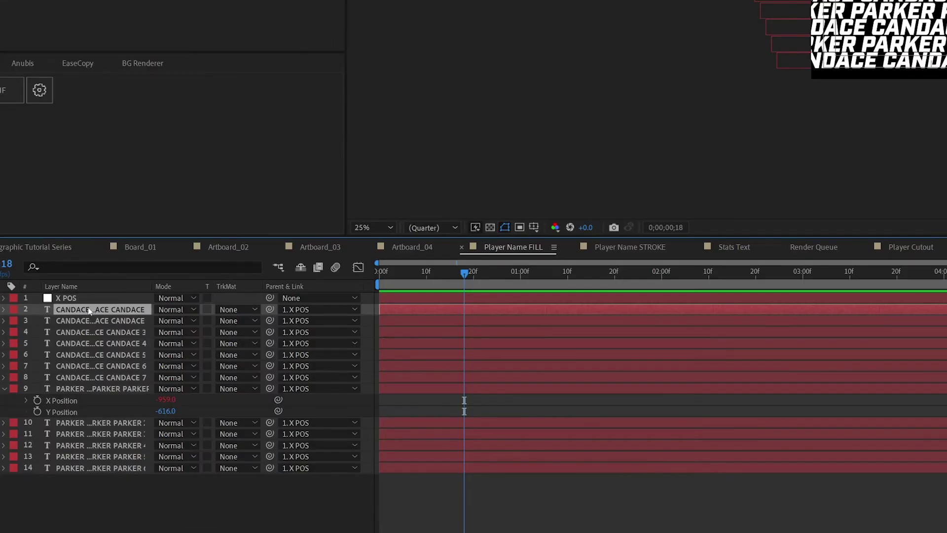
{"action": "left_click", "coordinate": [4, 309]}
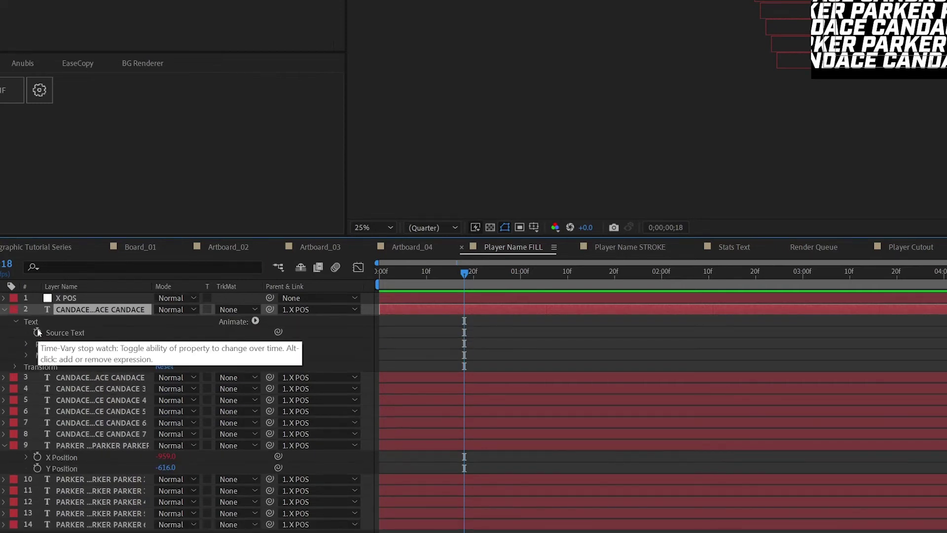
{"action": "left_click", "coordinate": [38, 332], "text": "alt"}
{"action": "key", "text": "ctrl+v"}
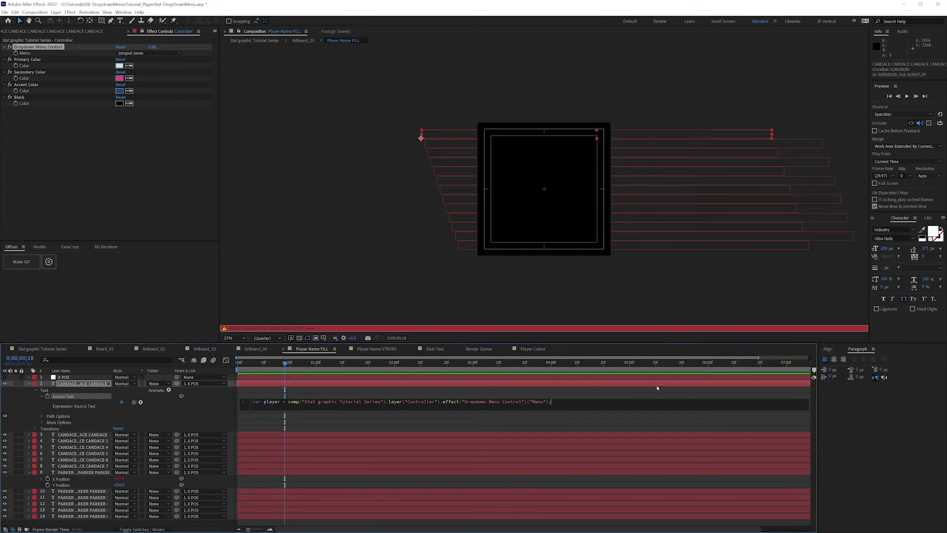
{"action": "key", "text": "Return"}
{"action": "key", "text": "Return"}
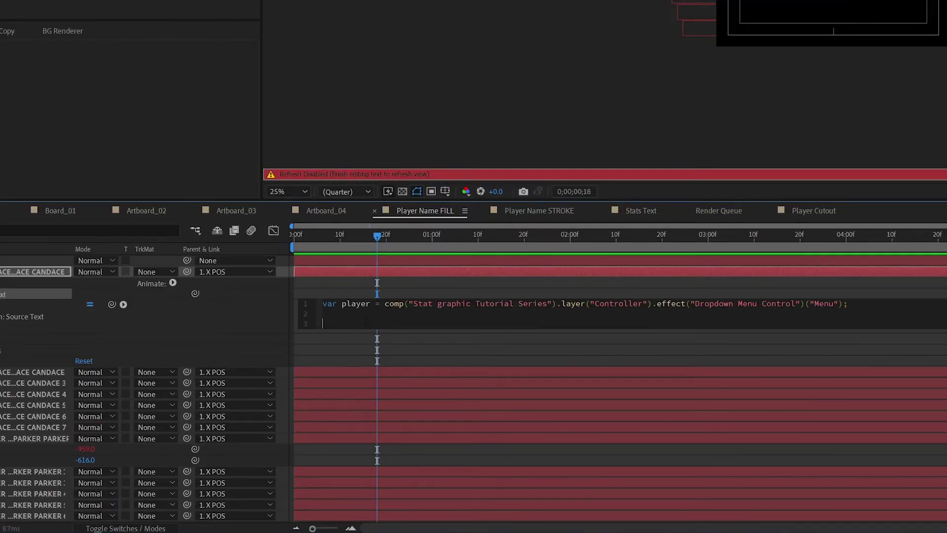
{"action": "type", "text": "[1,2,3,4"}
{"action": "key", "text": "End"}
{"action": "left_click_drag", "start_coordinate": [365, 323], "coordinate": [319, 324]}
- Declare a multi-line playerName array beneath the player variable with the unquoted first entry A'ja followed by a comma, and apply the expression
{"action": "type", "text": "var playerName = ["}
{"action": "key", "text": "Return"}
{"action": "key", "text": "Return"}
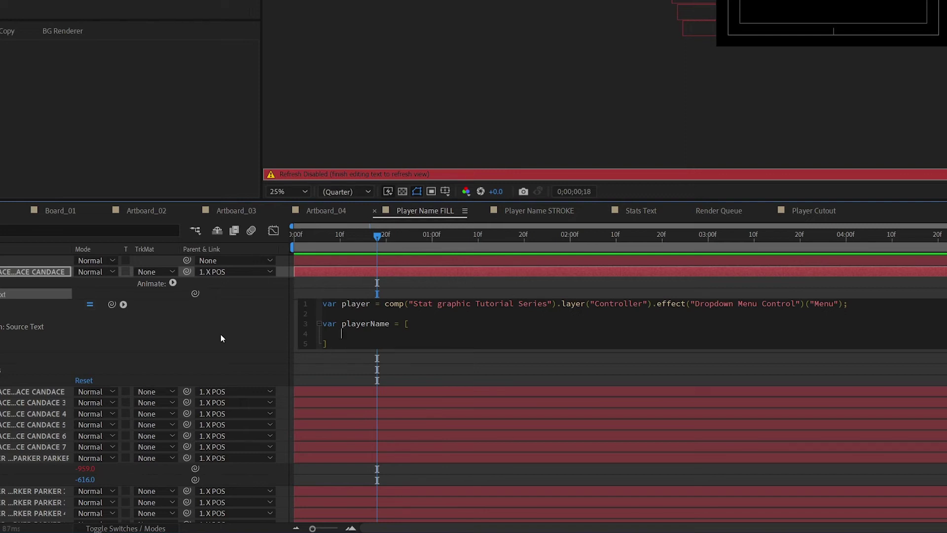
{"action": "type", "text": "A'ja,'"}
{"action": "key", "text": "BackSpace"}
{"action": "left_click", "coordinate": [350, 334]}
{"action": "key", "text": "shift+Right"}
{"action": "key", "text": "shift+Right"}
{"action": "key", "text": "shift+Right"}
{"action": "key", "text": "shift+Right"}
{"action": "left_click", "coordinate": [131, 10]}
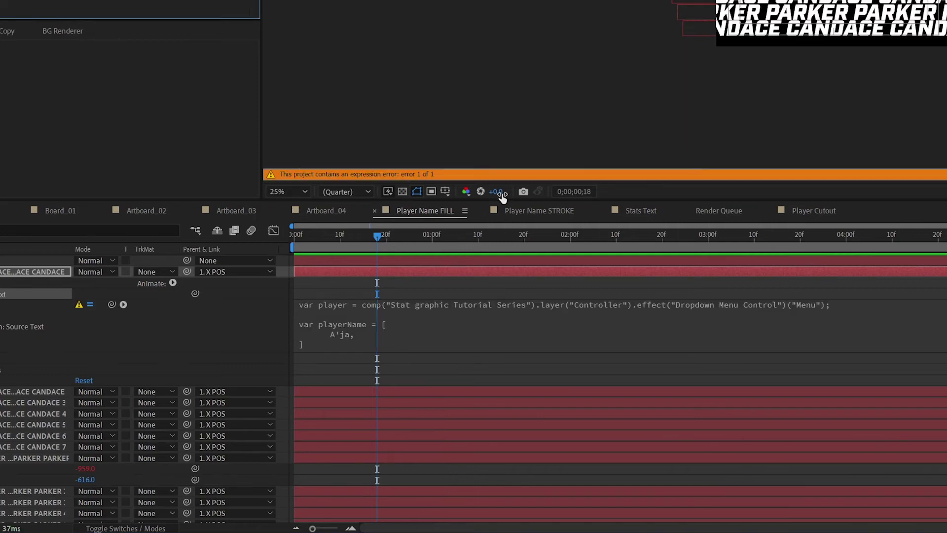
- Enclose the A'ja entry of the playerName array in double quotes so it becomes a string
{"action": "left_click", "coordinate": [361, 332]}
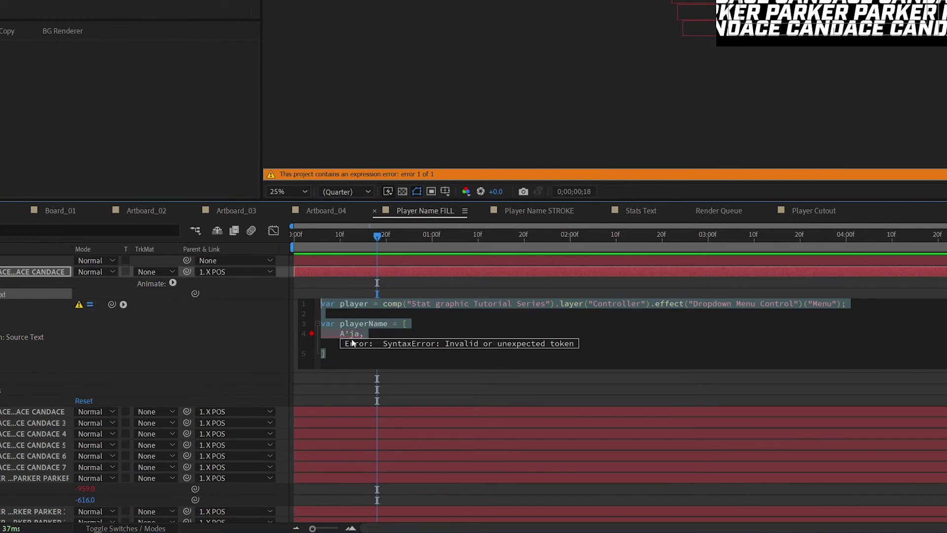
{"action": "left_click", "coordinate": [340, 334]}
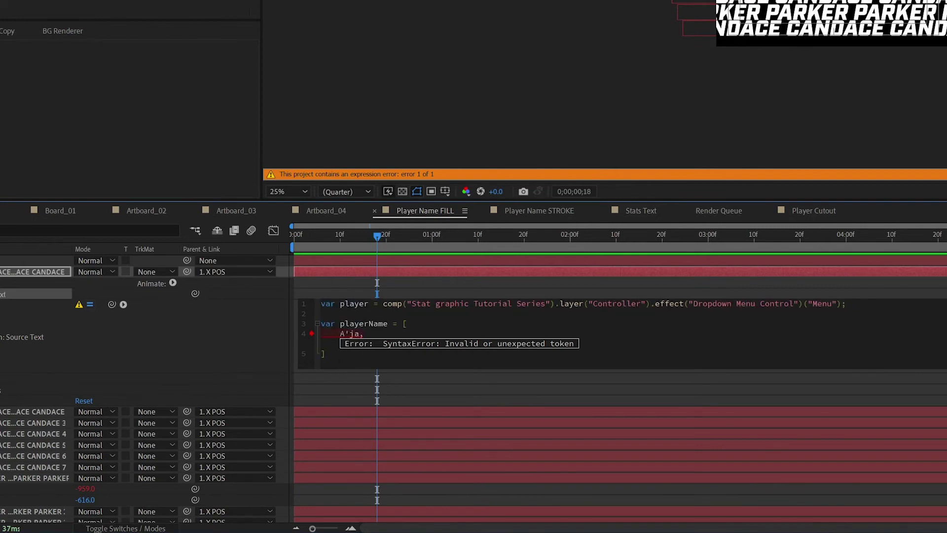
{"action": "left_click_drag", "start_coordinate": [340, 334], "coordinate": [359, 333]}
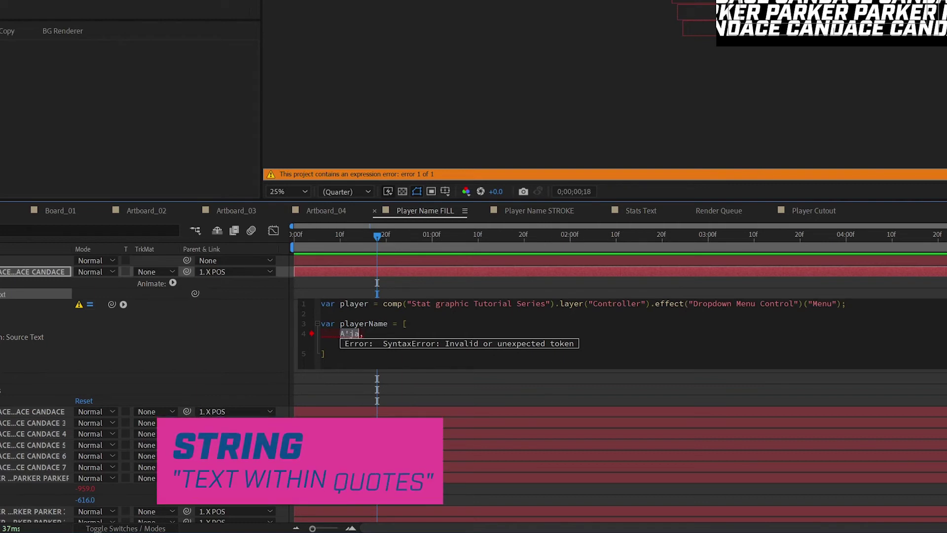
{"action": "left_click", "coordinate": [339, 334]}
{"action": "type", "text": "\""}
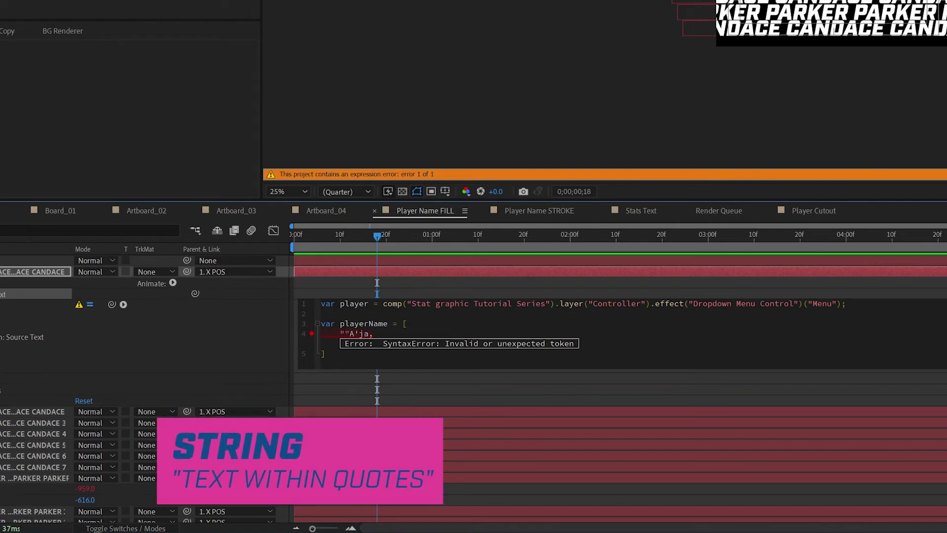
{"action": "key", "text": "Delete"}
{"action": "type", "text": "\""}
{"action": "left_click_drag", "start_coordinate": [340, 334], "coordinate": [369, 338]}
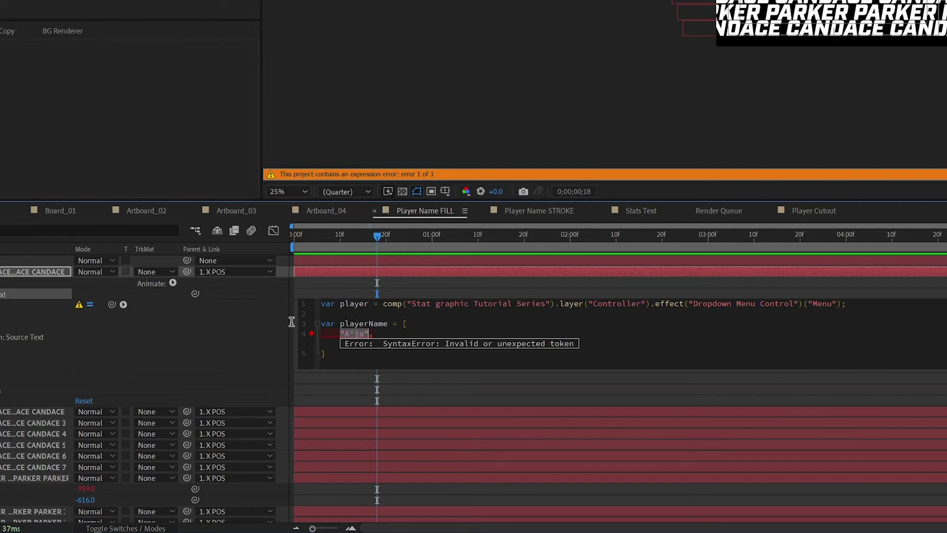
- Add an empty line after the "A'ja", entry of the playerName array and apply the expression
{"action": "left_click", "coordinate": [373, 334]}
{"action": "key", "text": "shift+Left"}
{"action": "left_click", "coordinate": [373, 333]}
{"action": "key", "text": "Return"}
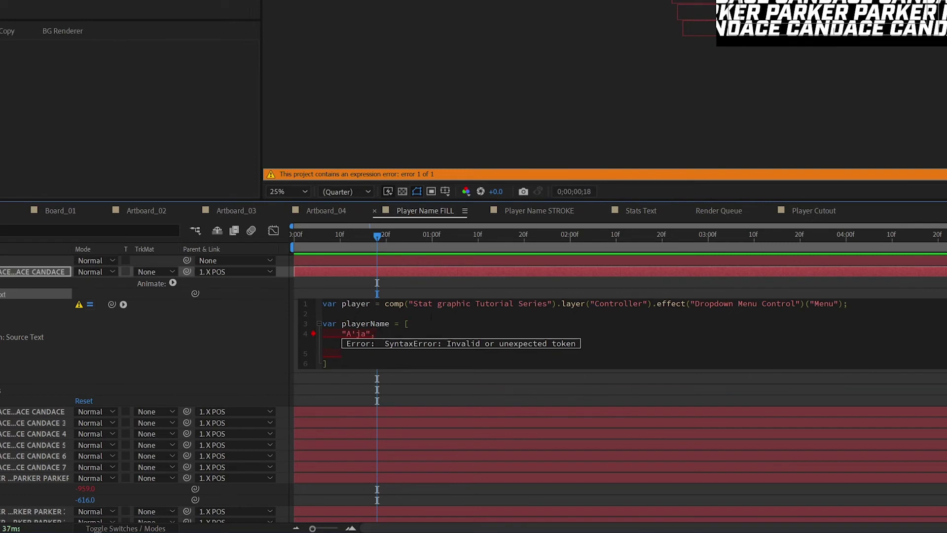
{"action": "left_click", "coordinate": [320, 331]}
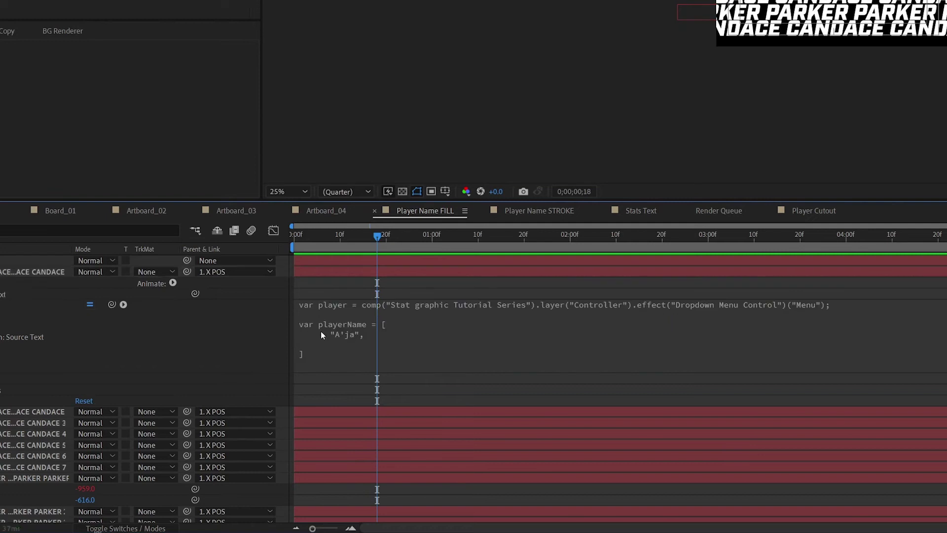
- Add "Breanna" followed by a comma as the second playerName entry, following the order of the Controller's dropdown menu
{"action": "key", "text": "ctrl+a"}
{"action": "left_click", "coordinate": [353, 346]}
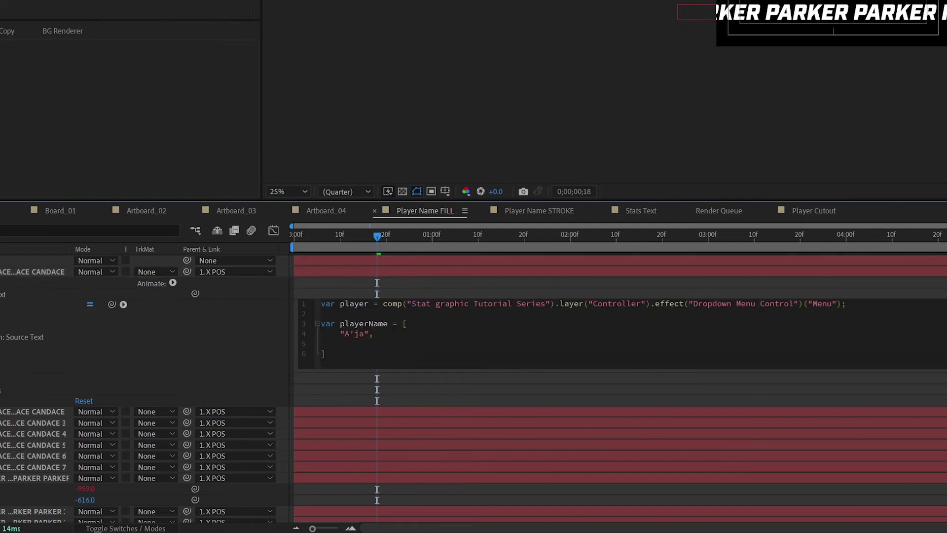
{"action": "type", "text": "\""}
{"action": "left_click", "coordinate": [148, 53]}
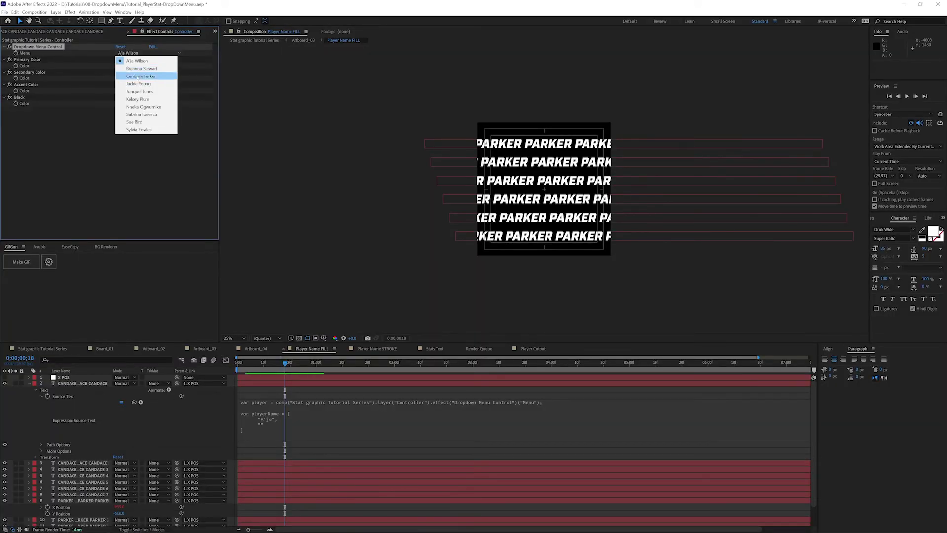
{"action": "left_click", "coordinate": [265, 426]}
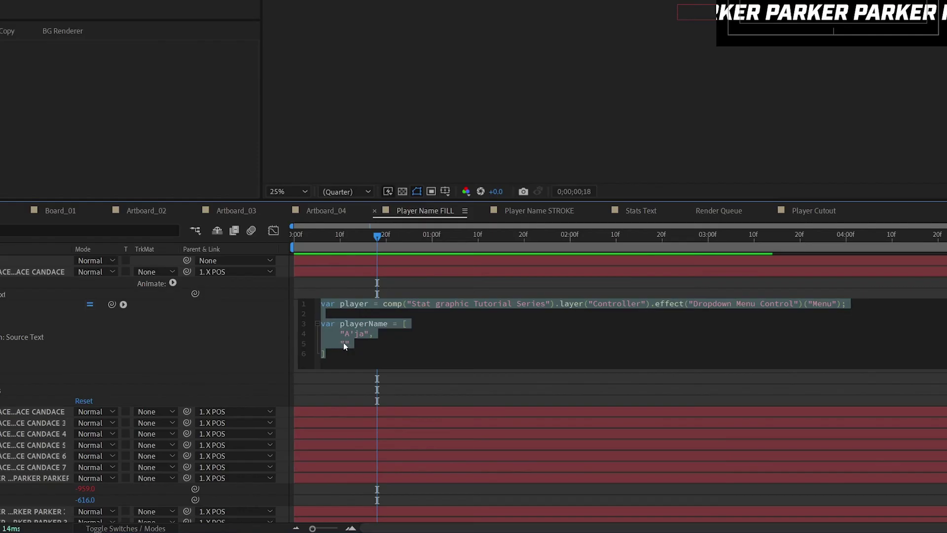
{"action": "type", "text": "Bre"}
{"action": "type", "text": "anna\""}
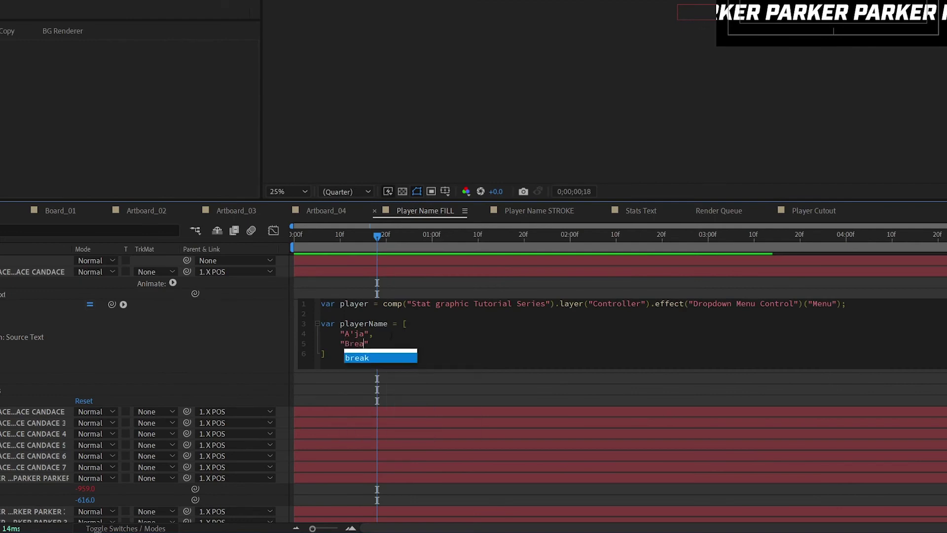
{"action": "type", "text": ","}
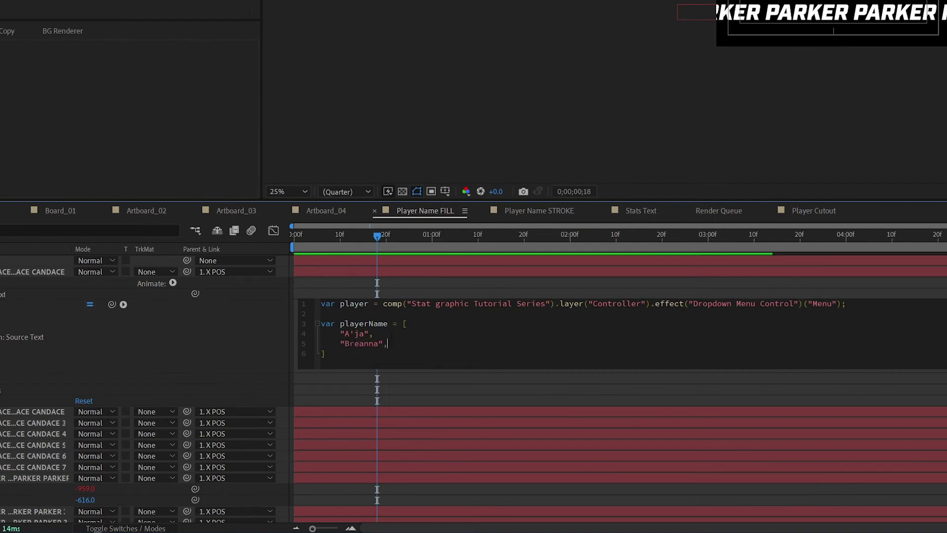
- Add the comma-separated string entries "Candace", "Jackie" and "Jonquel" on separate lines of the playerName array
{"action": "key", "text": "Return"}
{"action": "type", "text": "\"Candace"}
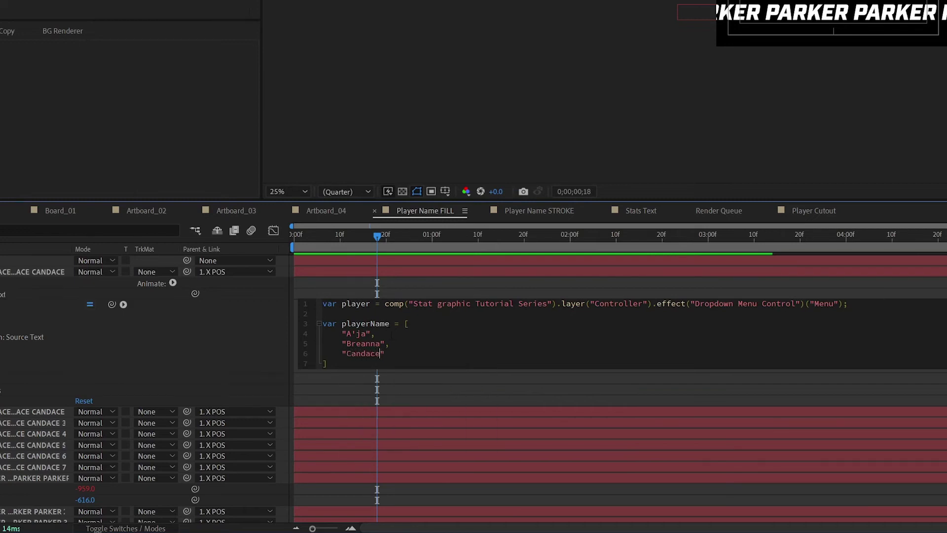
{"action": "key", "text": "Right"}
{"action": "type", "text": ","}
{"action": "key", "text": "Return"}
{"action": "type", "text": "\""}
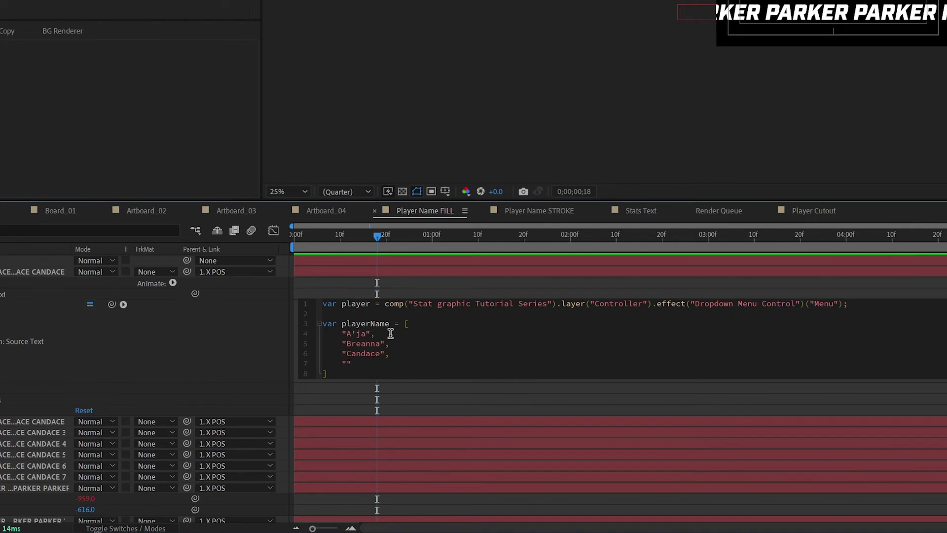
{"action": "type", "text": "Jackie\","}
{"action": "key", "text": "Return"}
{"action": "type", "text": "\"Jonquel\","}
{"action": "key", "text": "Return"}
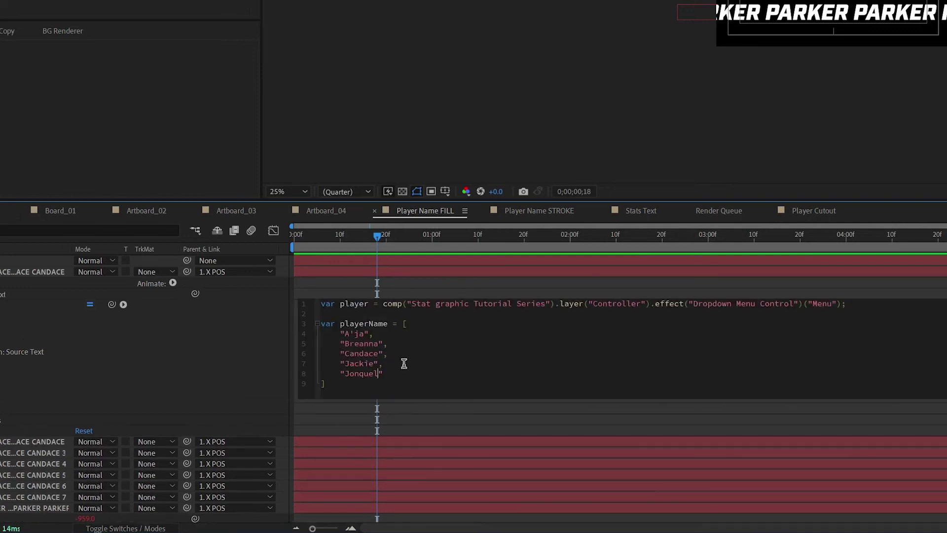
- Complete the playerName array with the entries "Kelsey", "Nneka", "Sabrina", "Sue" and "Sylvia", leaving no comma after the last one
{"action": "type", "text": "\"Kelsey\","}
{"action": "key", "text": "Return"}
{"action": "type", "text": "Nneka\","}
{"action": "key", "text": "Return"}
{"action": "type", "text": "\"Sabrina\","}
{"action": "key", "text": "Return"}
{"action": "type", "text": "\"Sue\","}
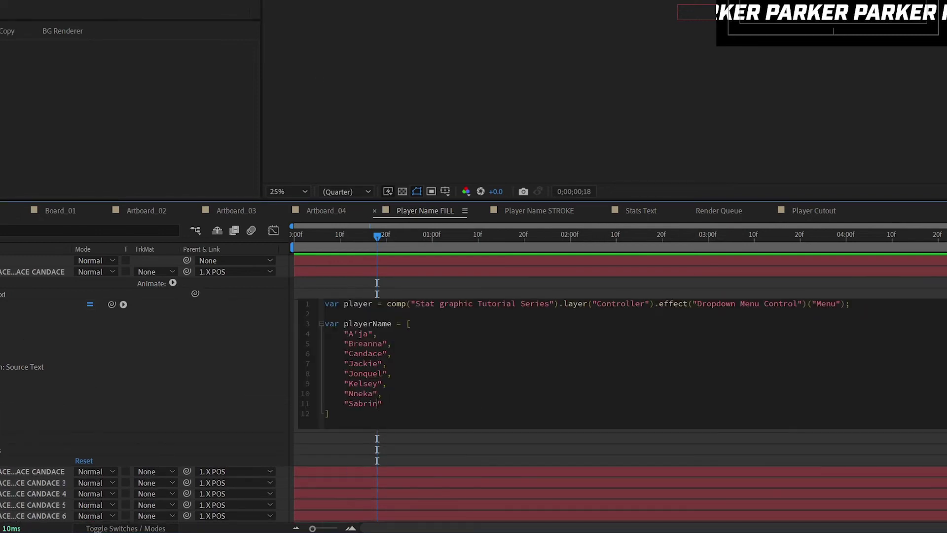
{"action": "key", "text": "Return"}
{"action": "type", "text": "\"Sylvia\""}
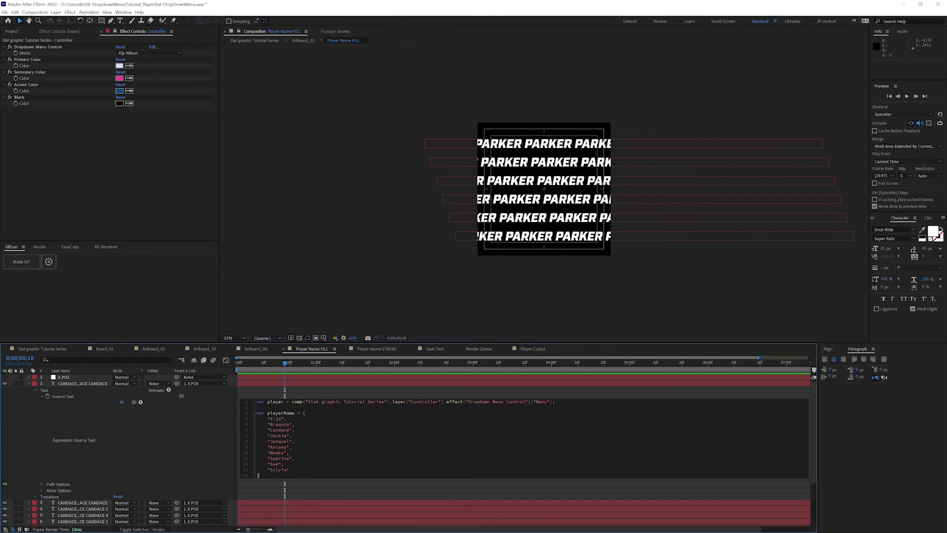
- End the array declaration with a semicolon and output playerName on its own line after a blank line
{"action": "type", "text": ";"}
{"action": "key", "text": "Return"}
{"action": "key", "text": "Return"}
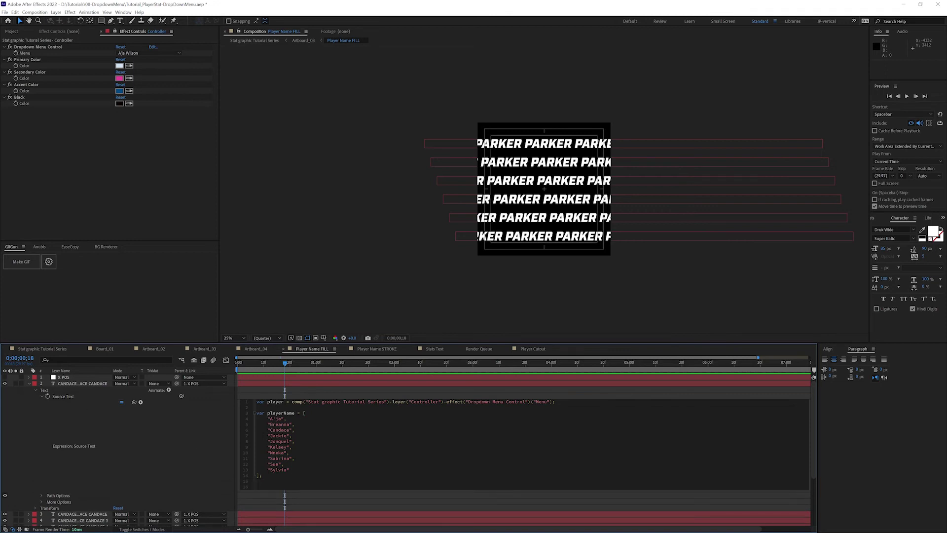
{"action": "type", "text": "playerName"}
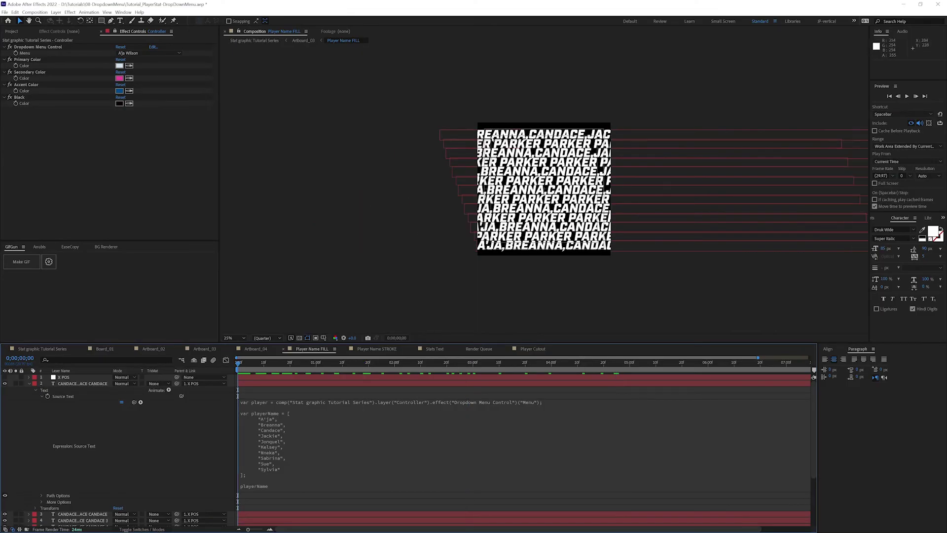
{"action": "left_click", "coordinate": [264, 488]}
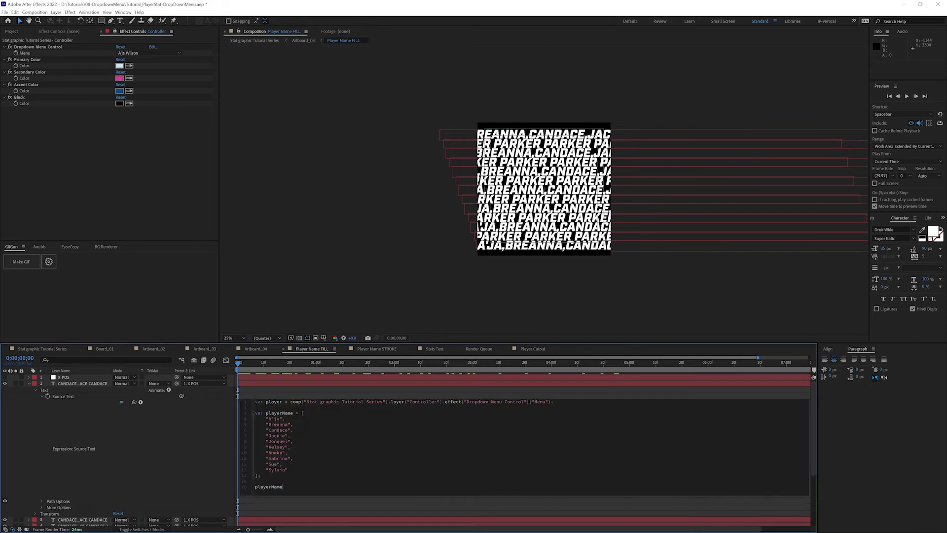
{"action": "scroll", "coordinate": [289, 484], "scroll_direction": "down", "scroll_amount": 1}
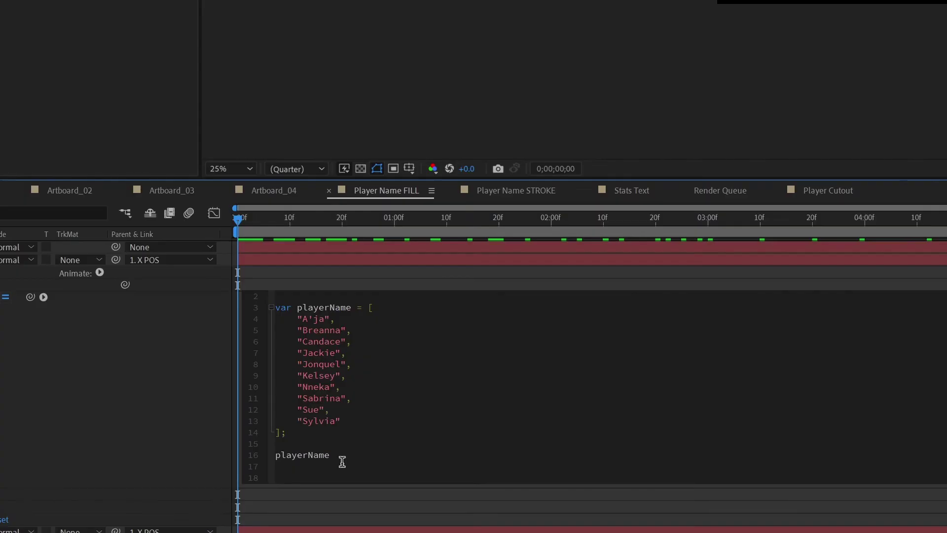
{"action": "type", "text": ".size"}
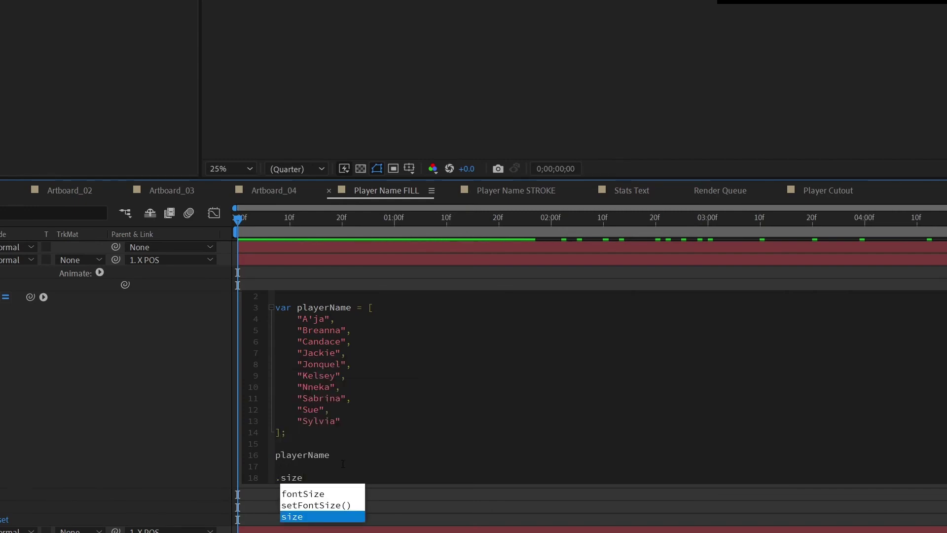
{"action": "type", "text": "[0"}
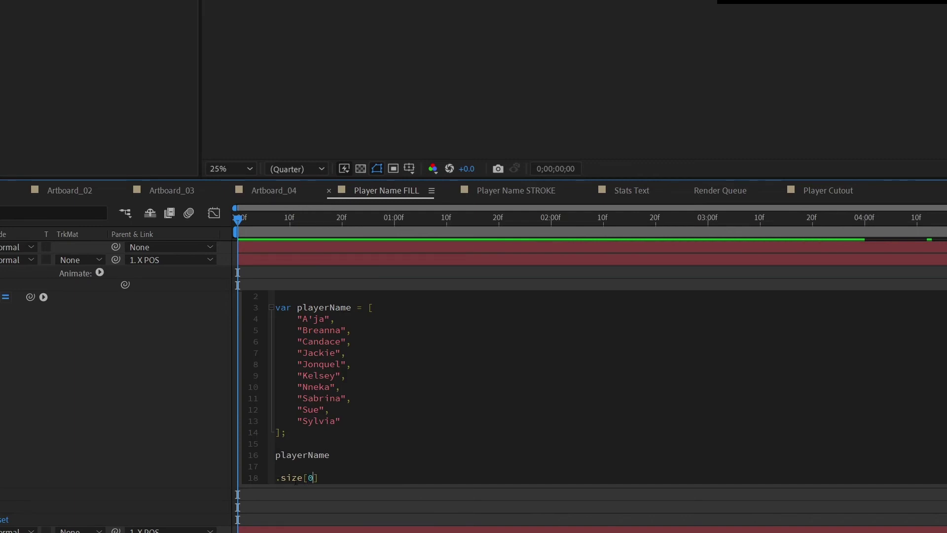
{"action": "double_click", "coordinate": [309, 479]}
{"action": "left_click_drag", "start_coordinate": [318, 478], "coordinate": [243, 482]}
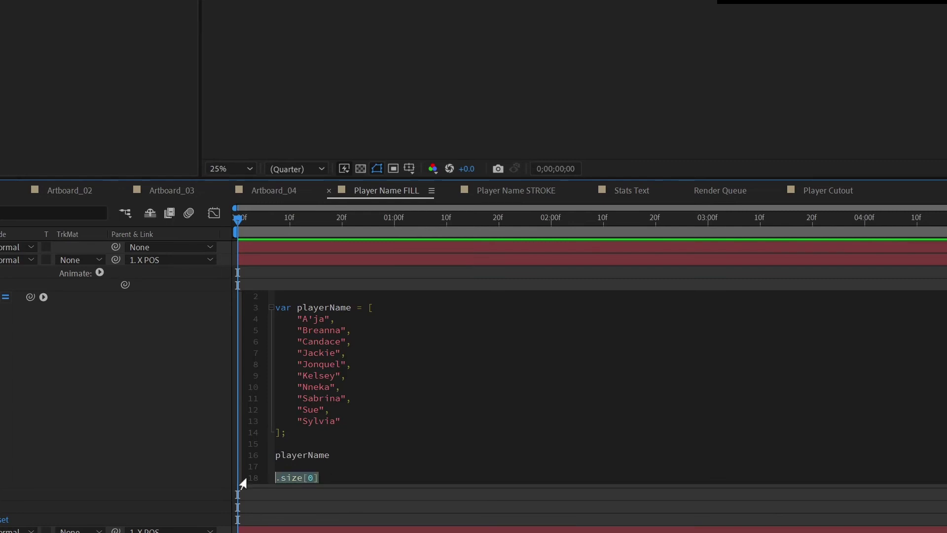
{"action": "key", "text": "BackSpace"}
{"action": "key", "text": "BackSpace"}
{"action": "key", "text": "BackSpace"}
- Index the output line with the player variable so it reads playerName[player], and apply the expression
{"action": "left_click", "coordinate": [336, 452]}
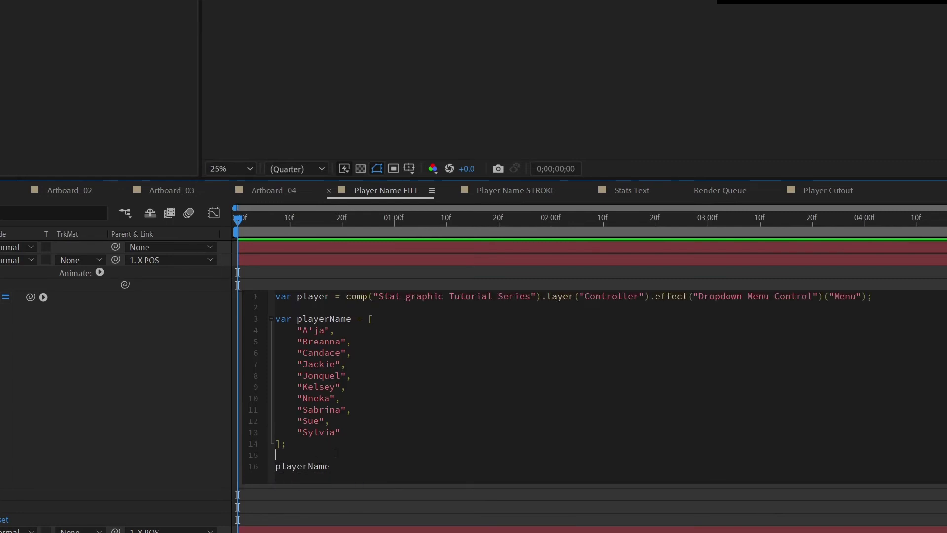
{"action": "left_click_drag", "start_coordinate": [297, 296], "coordinate": [330, 296]}
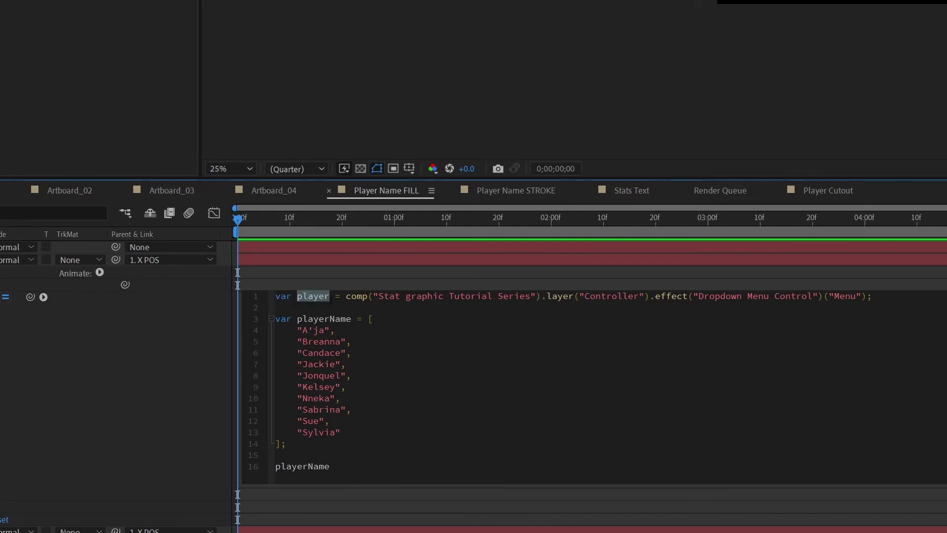
{"action": "left_click", "coordinate": [304, 296]}
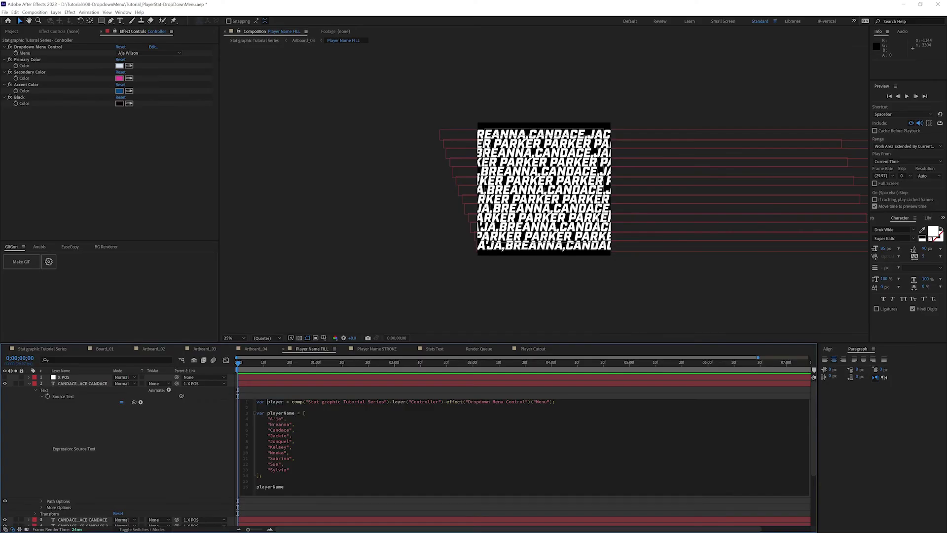
{"action": "left_click_drag", "start_coordinate": [266, 401], "coordinate": [283, 400]}
{"action": "left_click", "coordinate": [139, 53]}
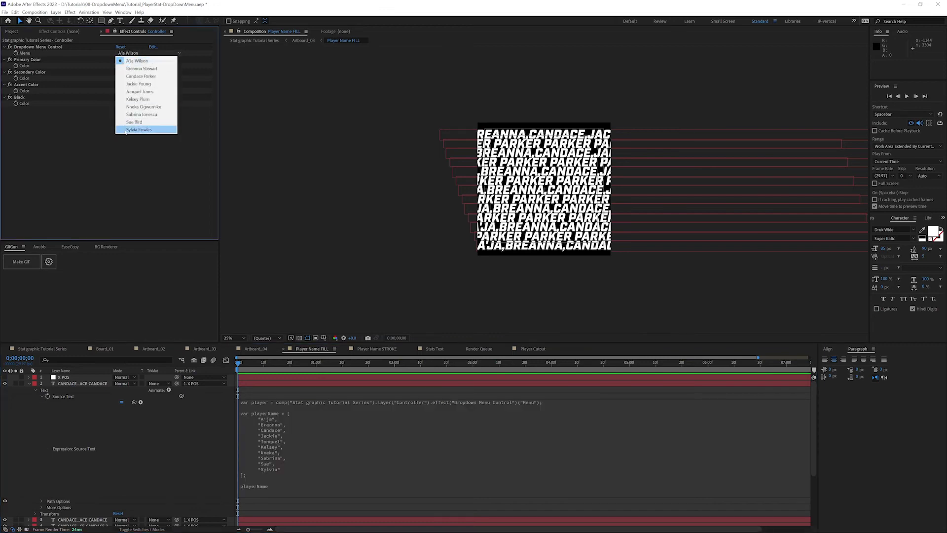
{"action": "left_click", "coordinate": [281, 497]}
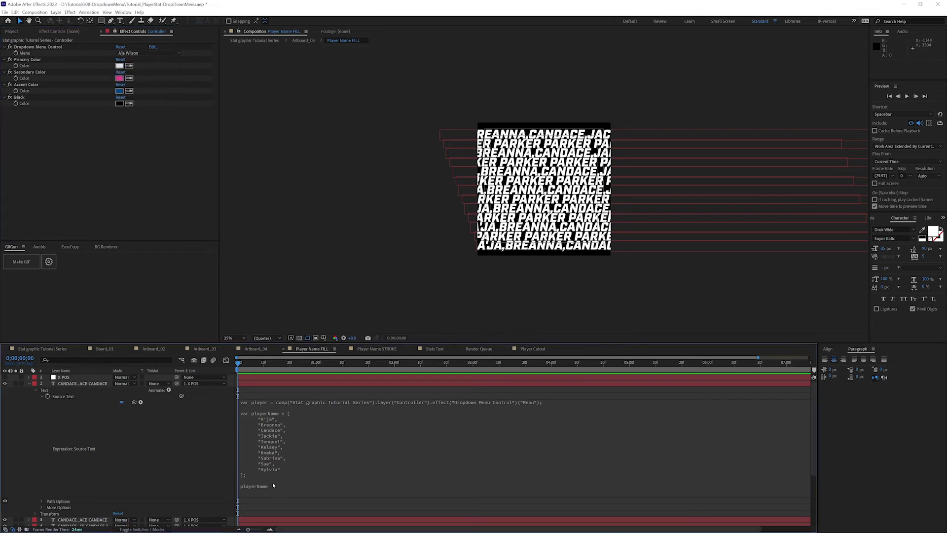
{"action": "left_click", "coordinate": [281, 496]}
{"action": "type", "text": "[player"}
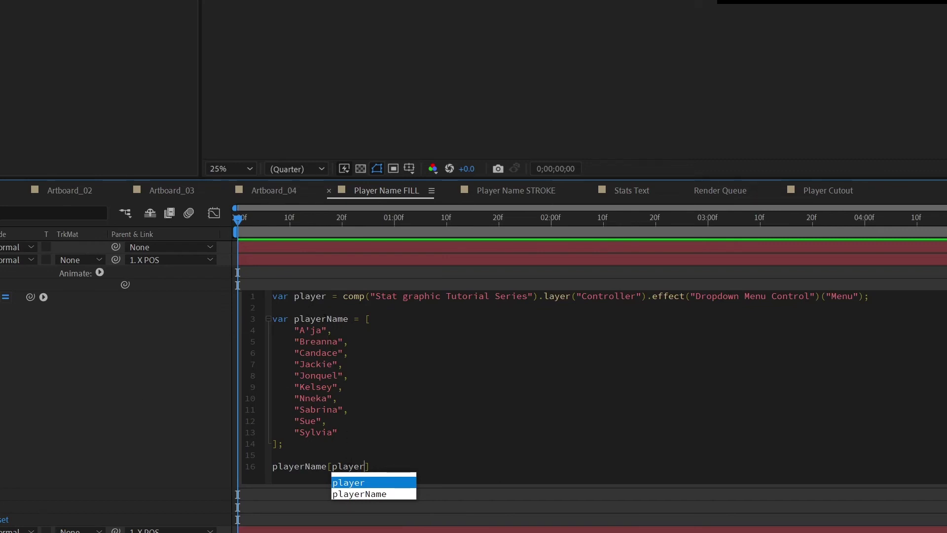
{"action": "left_click", "coordinate": [179, 398]}
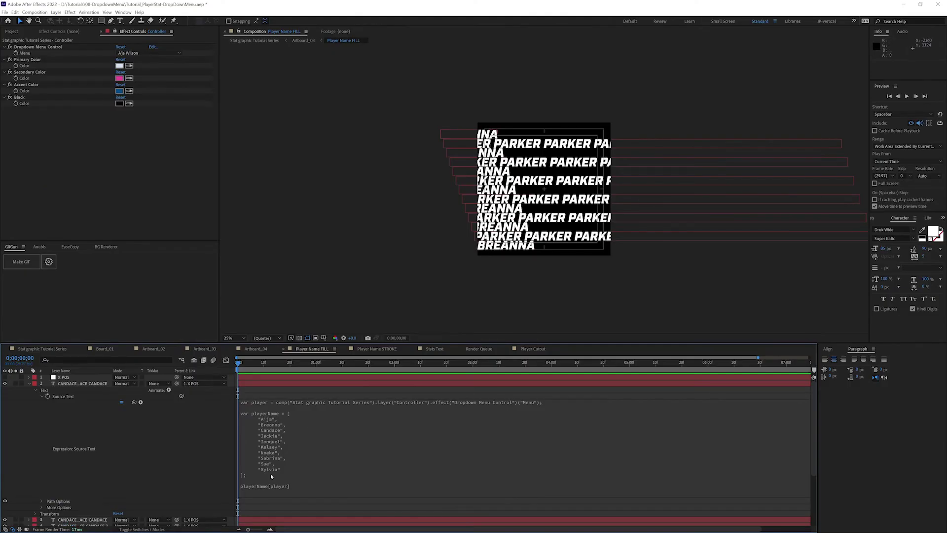
- Compare the order of the playerName entries with the player selected in the Controller's dropdown menu
{"action": "left_click", "coordinate": [270, 438]}
{"action": "left_click_drag", "start_coordinate": [265, 424], "coordinate": [286, 424]}
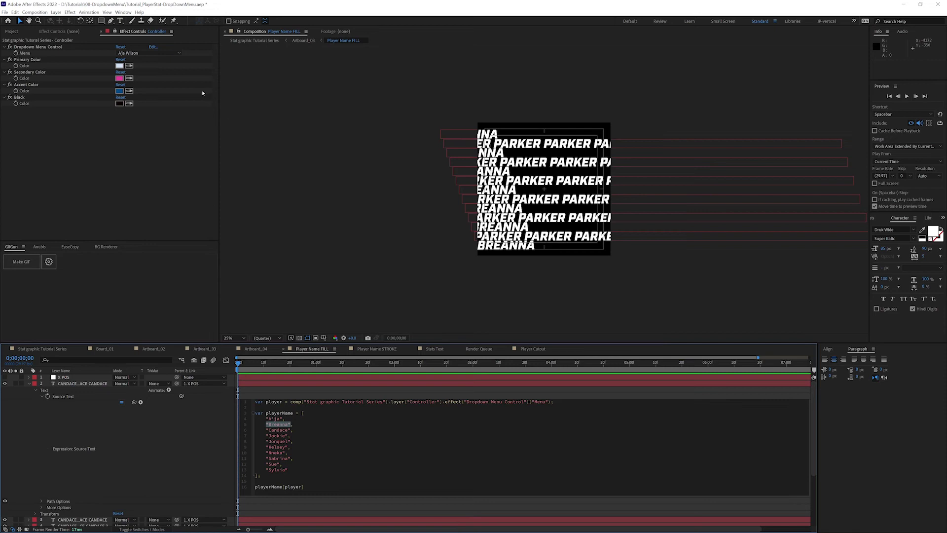
{"action": "left_click", "coordinate": [132, 52]}
{"action": "left_click", "coordinate": [143, 53]}
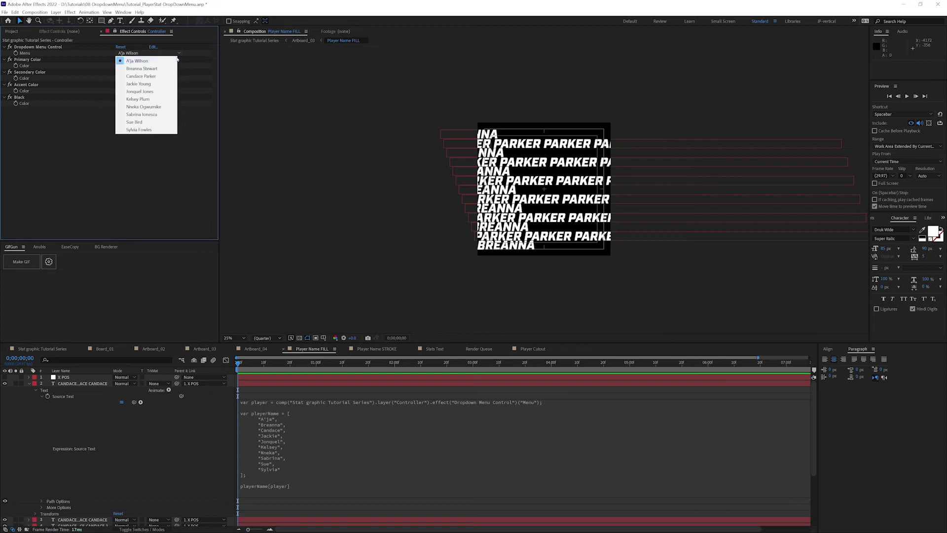
{"action": "left_click", "coordinate": [161, 178]}
{"action": "left_click", "coordinate": [276, 413]}
{"action": "left_click_drag", "start_coordinate": [266, 413], "coordinate": [295, 412]}
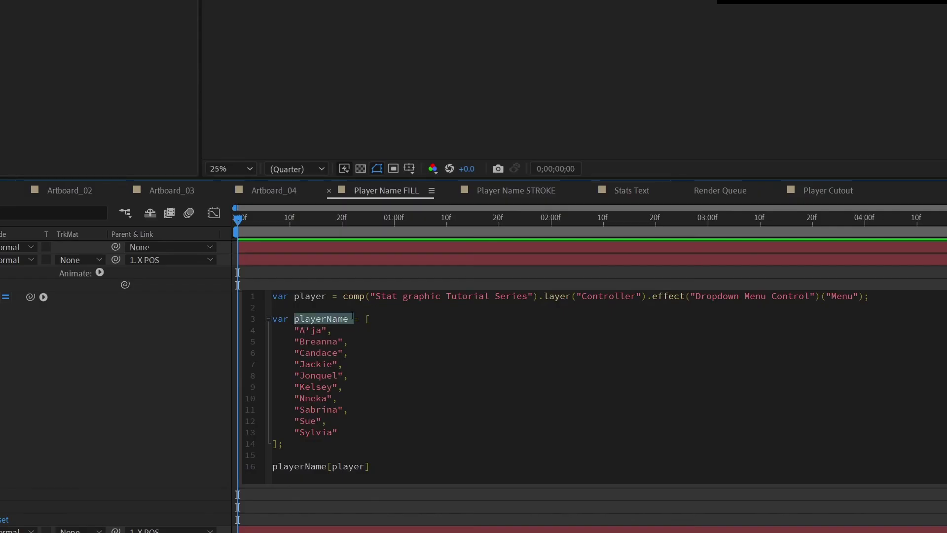
{"action": "left_click", "coordinate": [353, 319]}
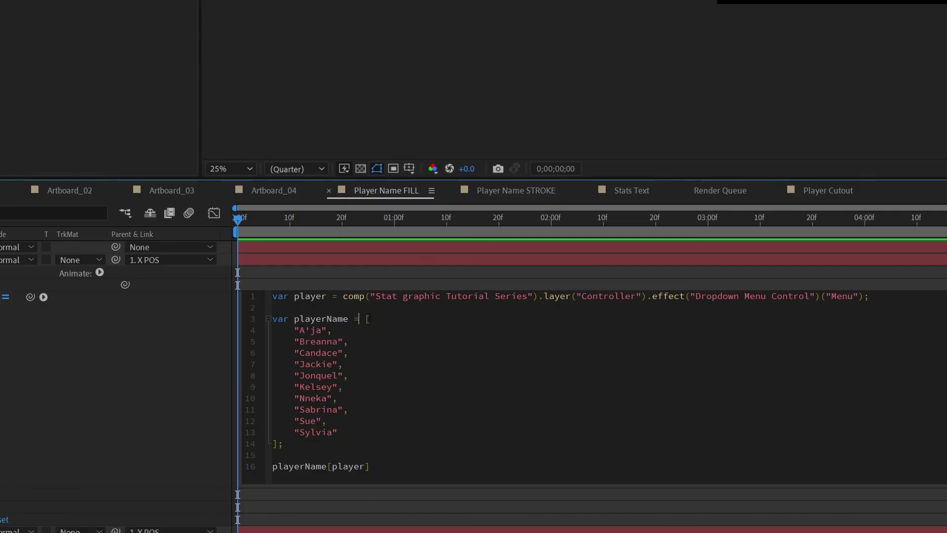
{"action": "left_click", "coordinate": [525, 470]}
{"action": "type", "text": ".size[0"}
{"action": "left_click_drag", "start_coordinate": [418, 466], "coordinate": [374, 465]}
{"action": "key", "text": "BackSpace"}
- Insert "Blank" followed by a comma as the first playerName entry, above "A'ja", and apply the expression
{"action": "left_click", "coordinate": [132, 54]}
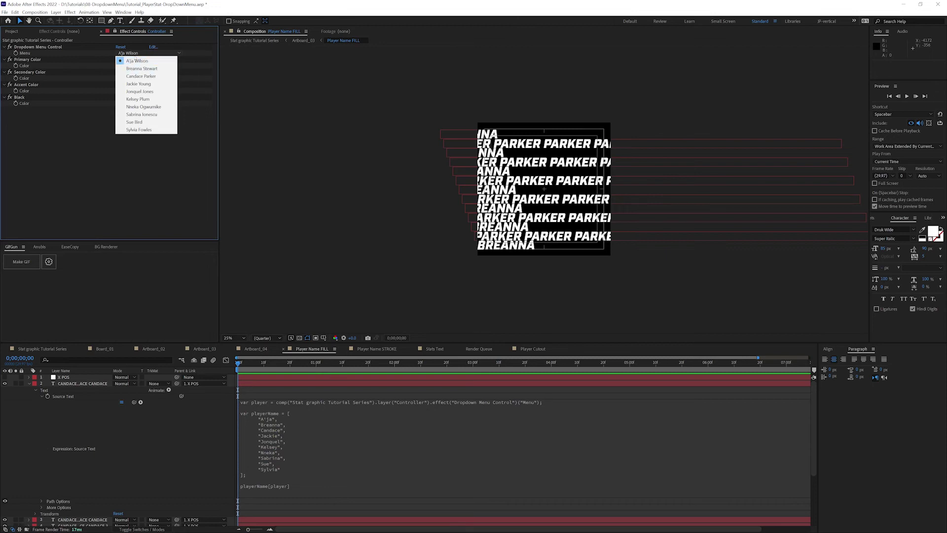
{"action": "left_click", "coordinate": [115, 162]}
{"action": "left_click", "coordinate": [306, 325]}
{"action": "left_click", "coordinate": [300, 330]}
{"action": "key", "text": "Return"}
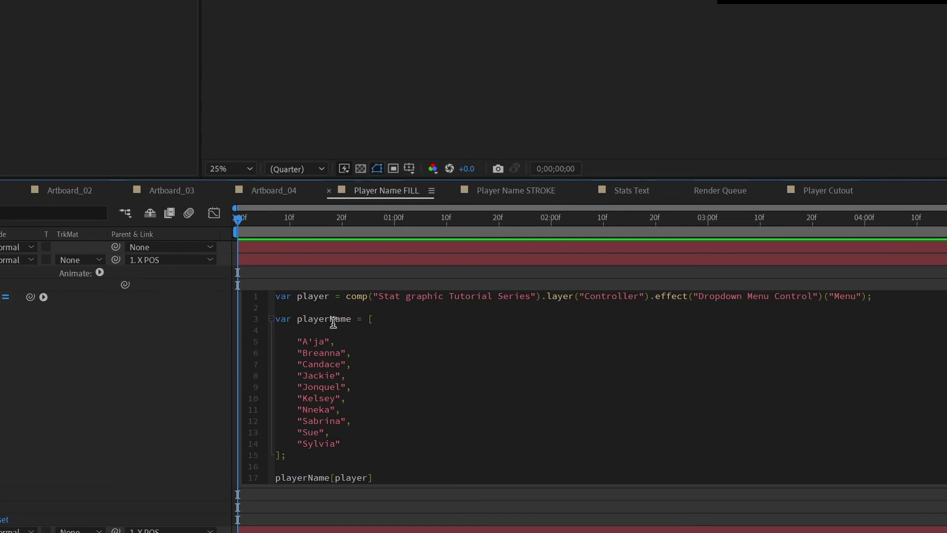
{"action": "type", "text": "\"Blank\","}
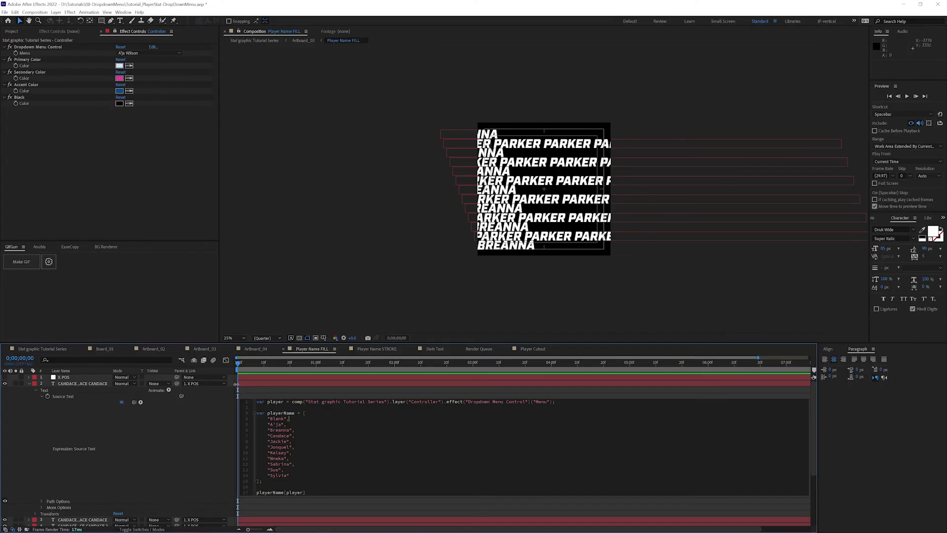
{"action": "left_click_drag", "start_coordinate": [269, 424], "coordinate": [282, 424]}
{"action": "left_click_drag", "start_coordinate": [270, 419], "coordinate": [282, 418]}
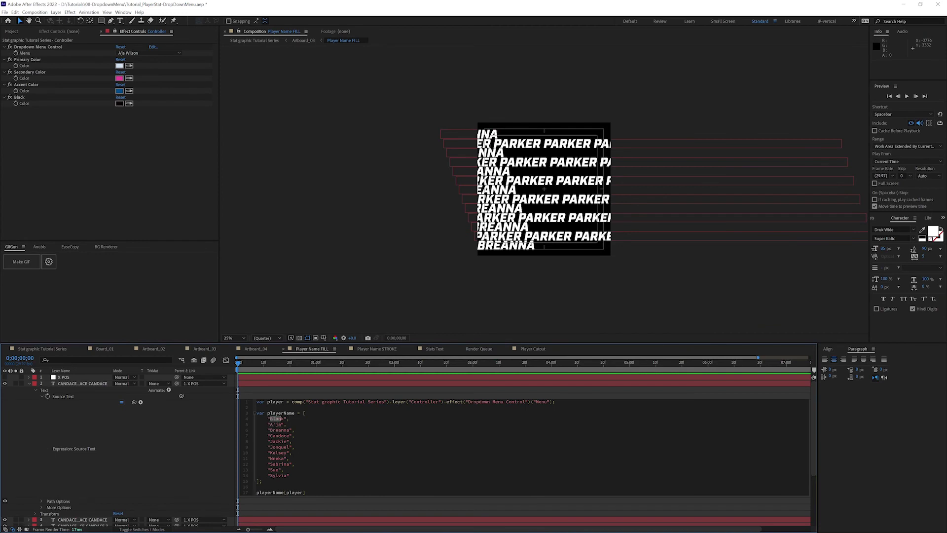
{"action": "left_click", "coordinate": [277, 418]}
{"action": "left_click", "coordinate": [227, 457]}
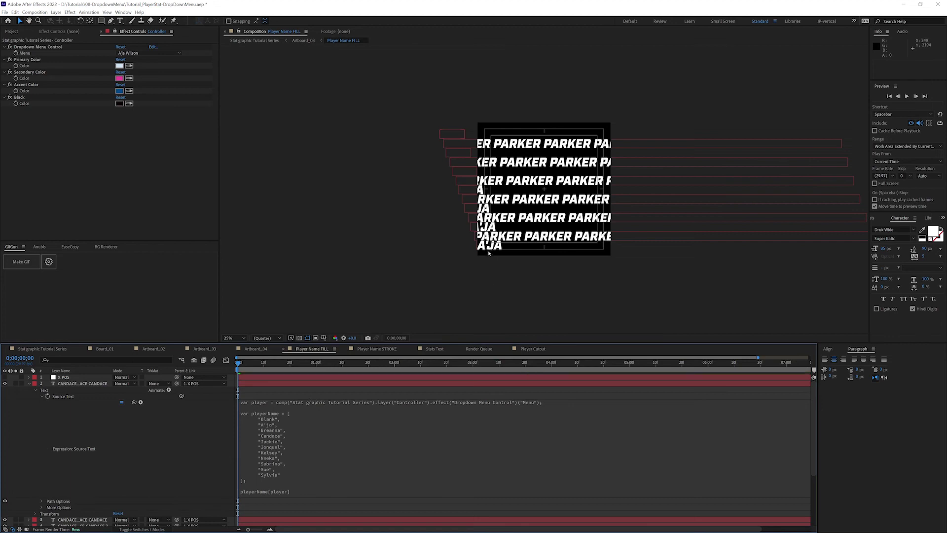
{"action": "left_click", "coordinate": [318, 492]}
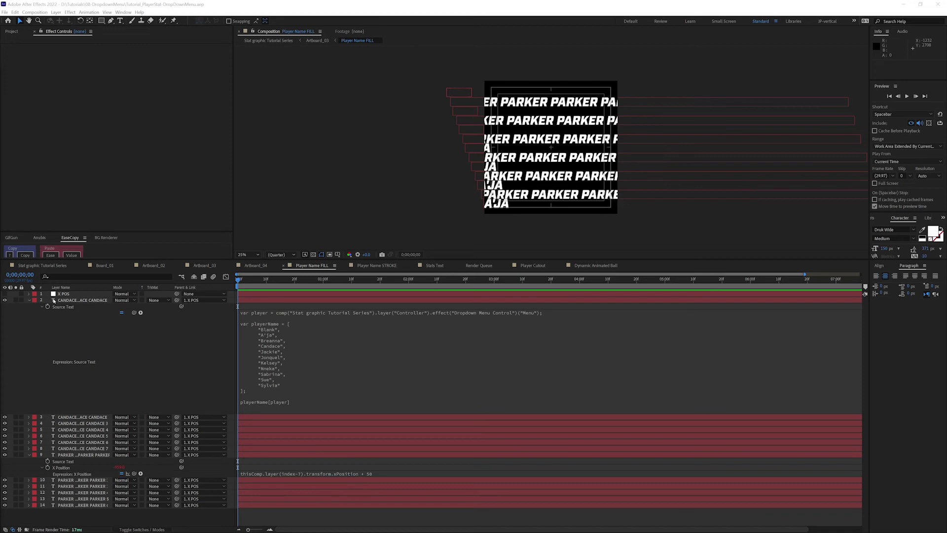
{"action": "left_click", "coordinate": [53, 300]}
{"action": "key", "text": "ctrl+t"}
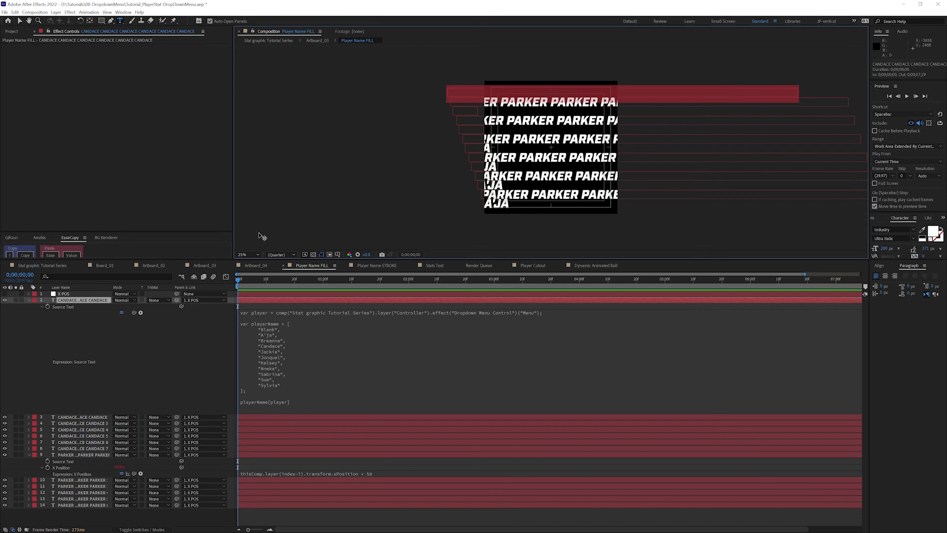
{"action": "left_click", "coordinate": [196, 341]}
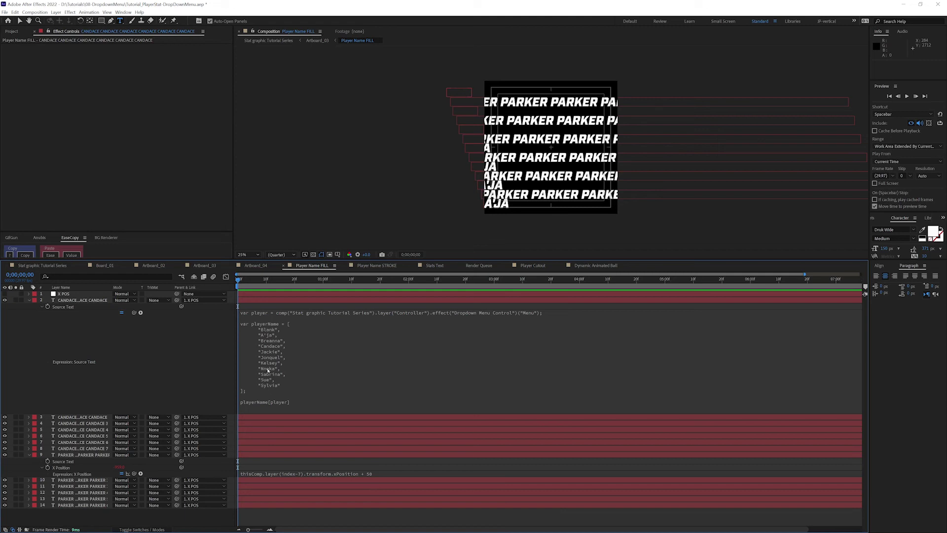
{"action": "left_click", "coordinate": [299, 403]}
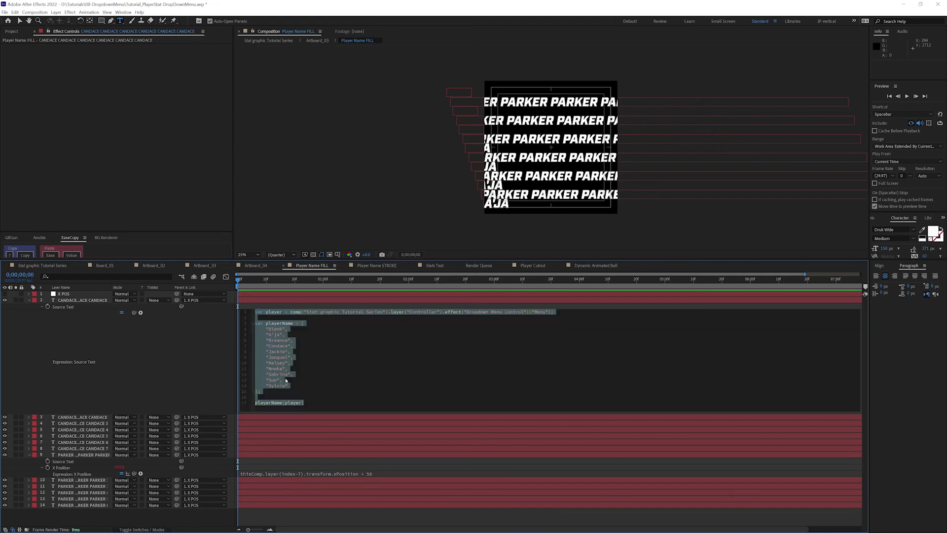
{"action": "left_click", "coordinate": [215, 363]}
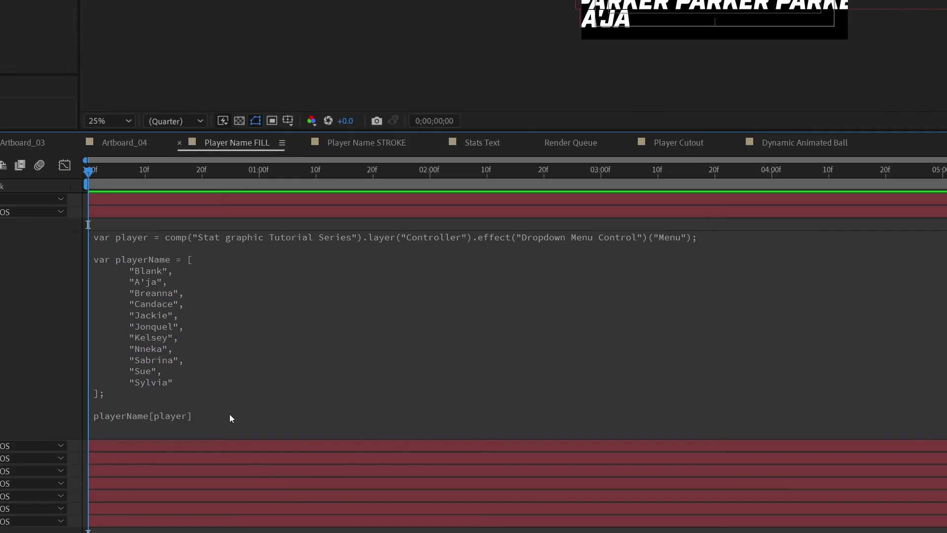
- Append .repeat(15) to the playerName[player] output line in the first-name layer's Source Text expression, and apply it
{"action": "left_click", "coordinate": [131, 412]}
{"action": "left_click", "coordinate": [291, 414]}
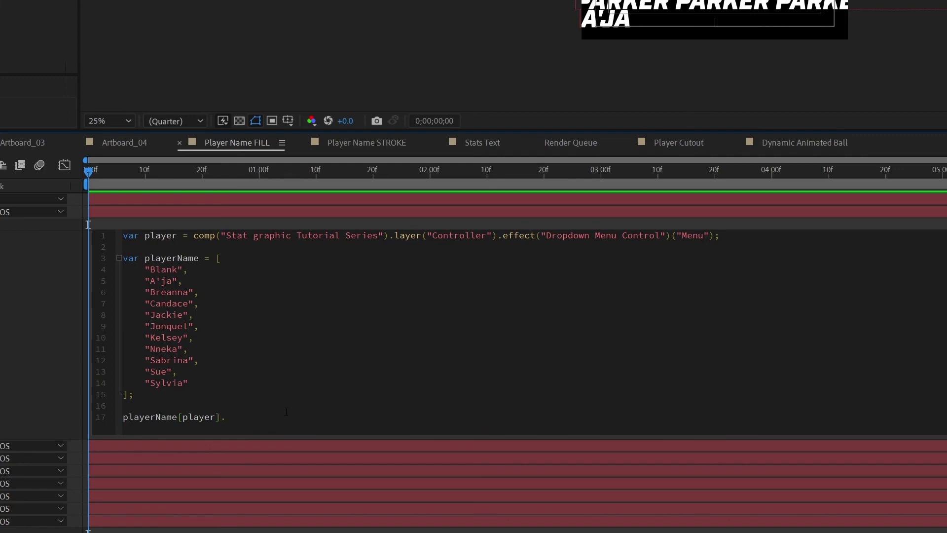
{"action": "type", "text": "repeat"}
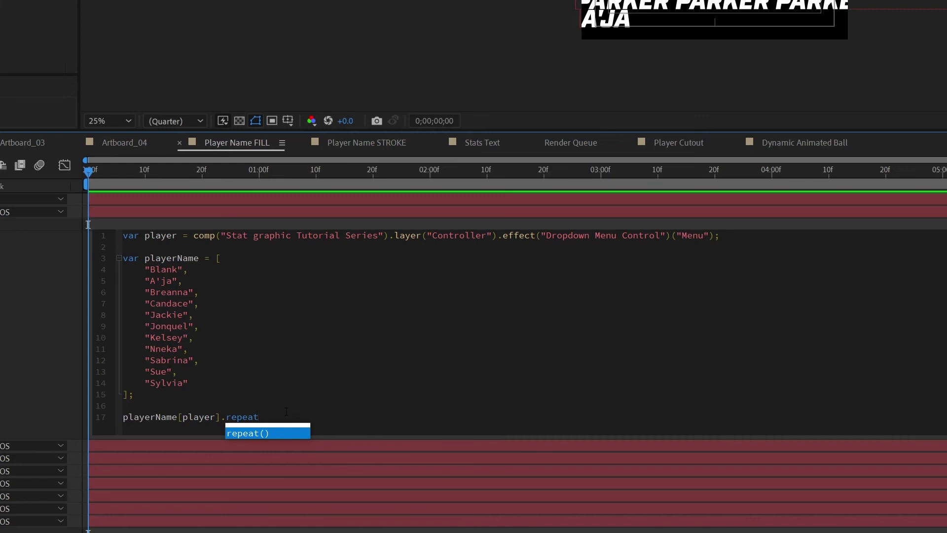
{"action": "key", "text": "Return"}
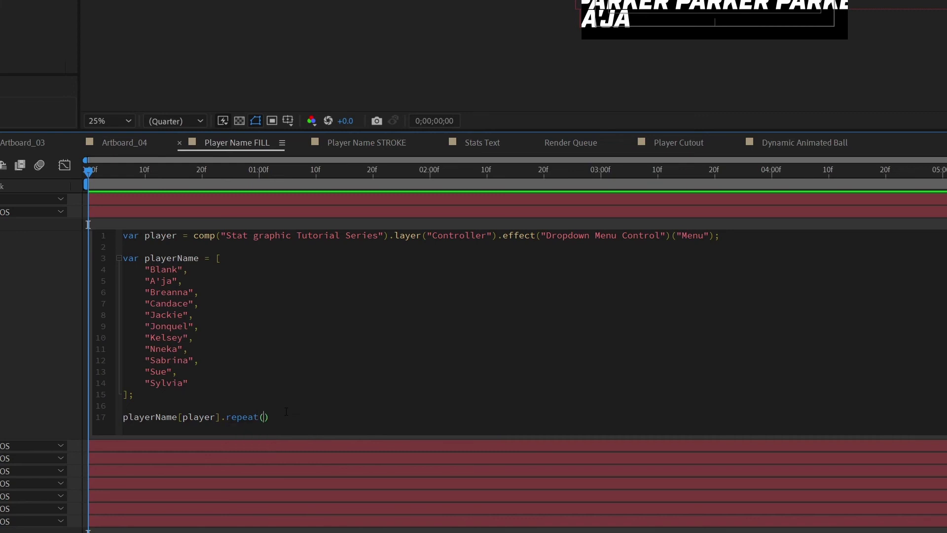
{"action": "type", "text": "15"}
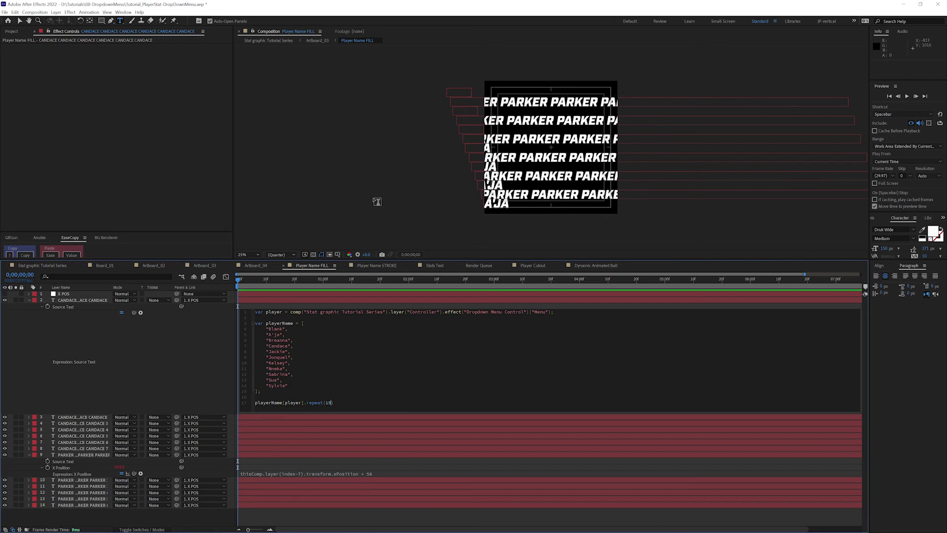
{"action": "left_click", "coordinate": [207, 361]}
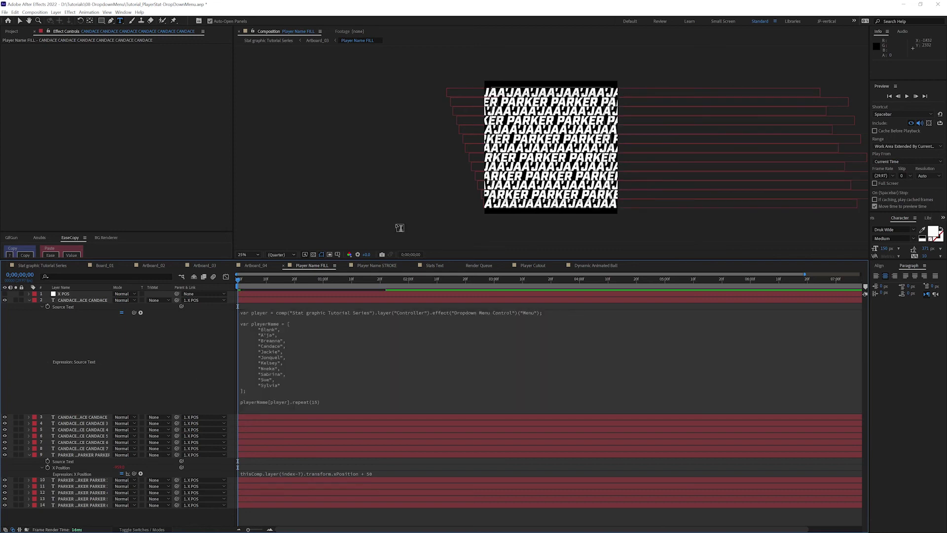
- Add a trailing space inside the quotes after "A'ja" and "Breanna" in the playerName array, and apply the expression
{"action": "key", "text": "comma"}
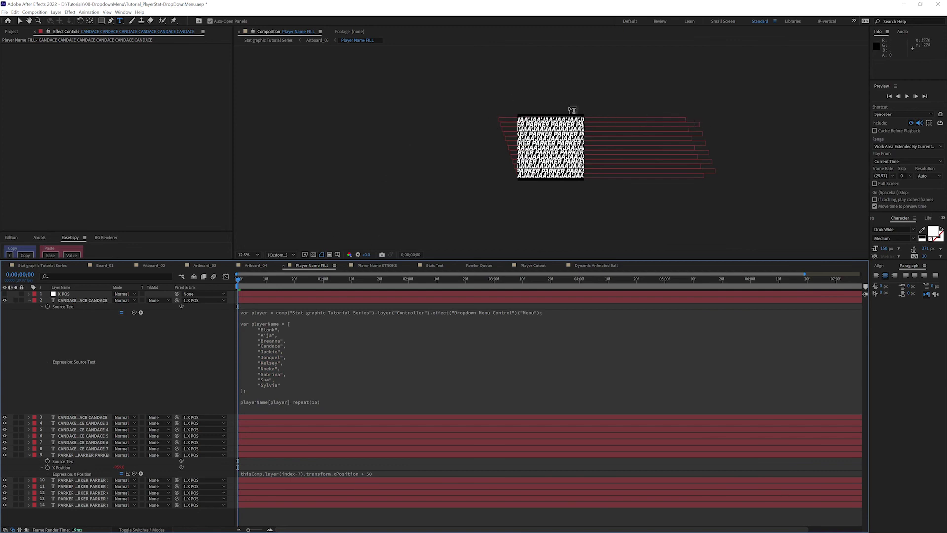
{"action": "key", "text": "period"}
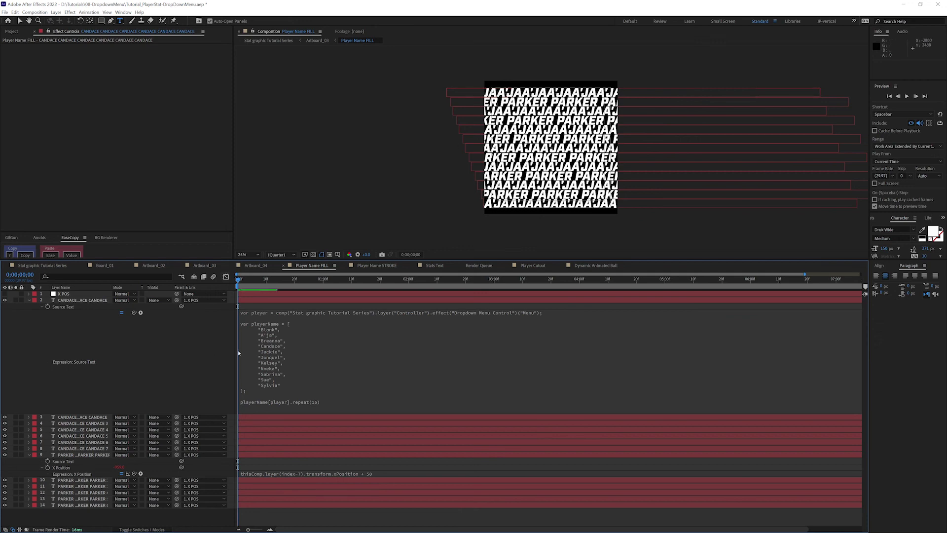
{"action": "left_click", "coordinate": [271, 335]}
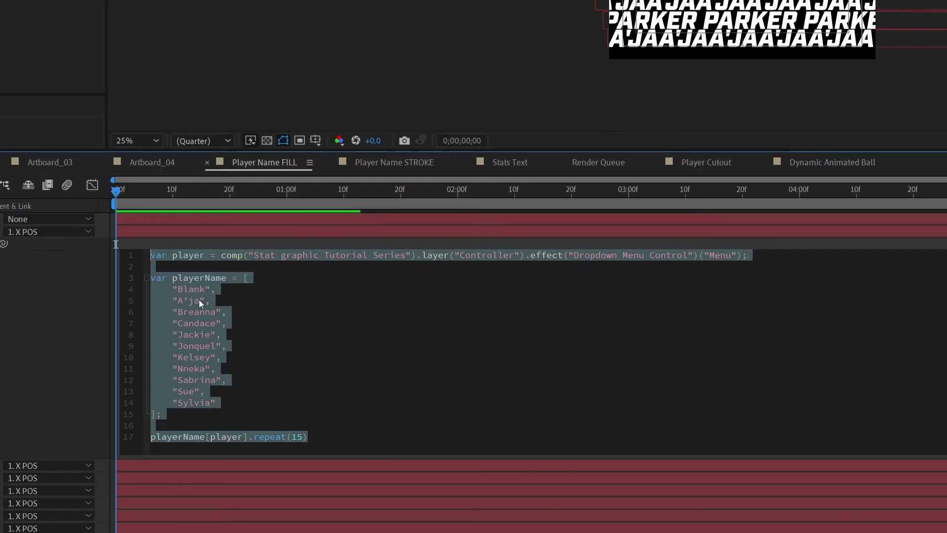
{"action": "left_click", "coordinate": [199, 300]}
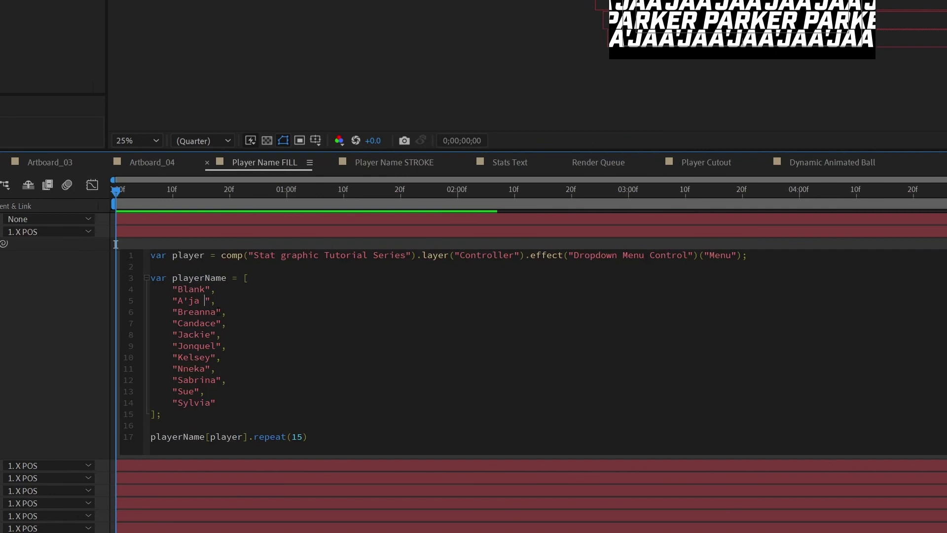
{"action": "left_click", "coordinate": [221, 311]}
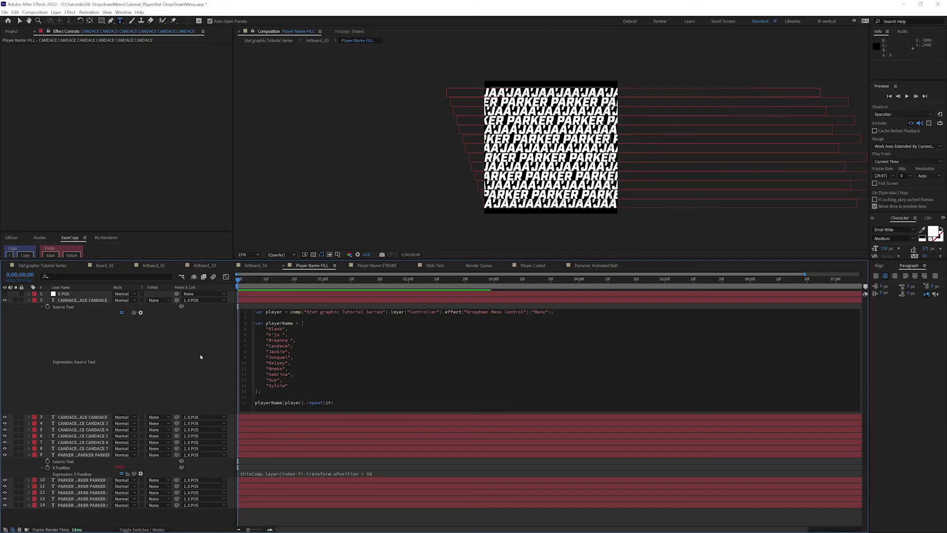
{"action": "left_click", "coordinate": [40, 338]}
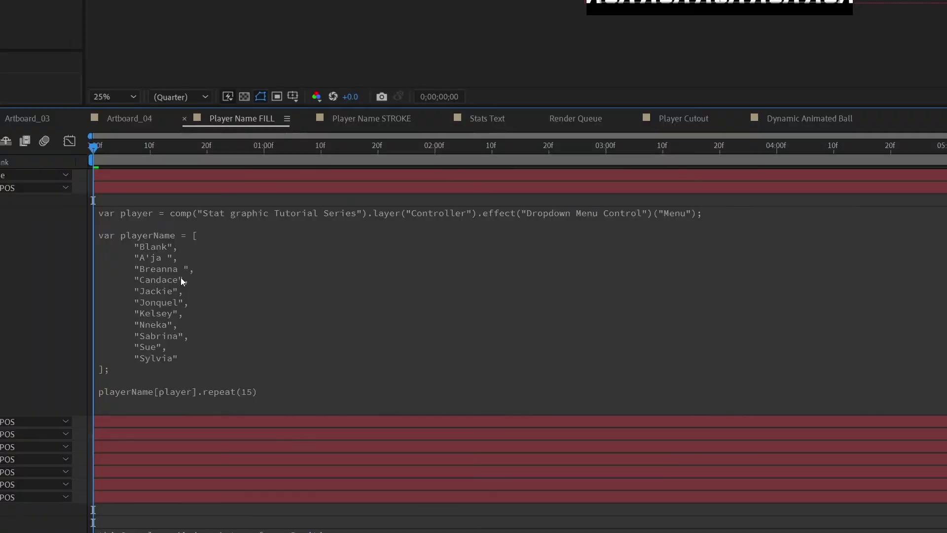
- Add a trailing space inside the quotes of the remaining playerName entries, from "Candace" through "Sylvia", and apply the expression
{"action": "left_click", "coordinate": [290, 347]}
{"action": "type", "text": "var player = comp(\"Stat graphic Tutorial Series\").layer(\"Controller\").effect(\"Dropdown Menu Control\")(\"Menu\");  var playerName = [     \"Blank\",     \"A'ja \",     \"Breanna \",     \"Candace \",     \"Jackie \",     \"Jonquel \",     \"Kelsey\",     \"Nneka\",     \"Sabrina\",     \"Sue\",     \"Sylvia\" ];  playerName[player].repeat(15)"}
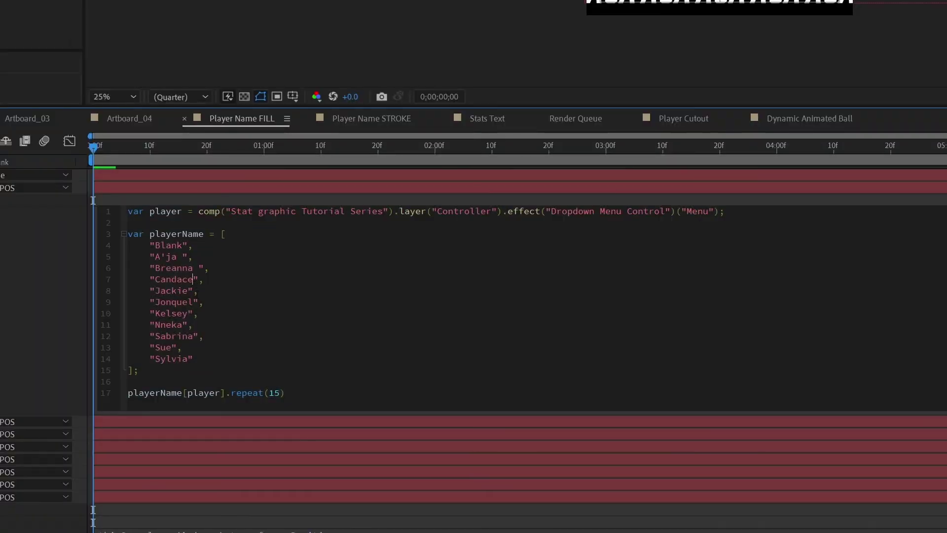
{"action": "left_click", "coordinate": [187, 313]}
{"action": "left_click", "coordinate": [182, 324]}
{"action": "left_click", "coordinate": [193, 336]}
{"action": "left_click", "coordinate": [171, 348]}
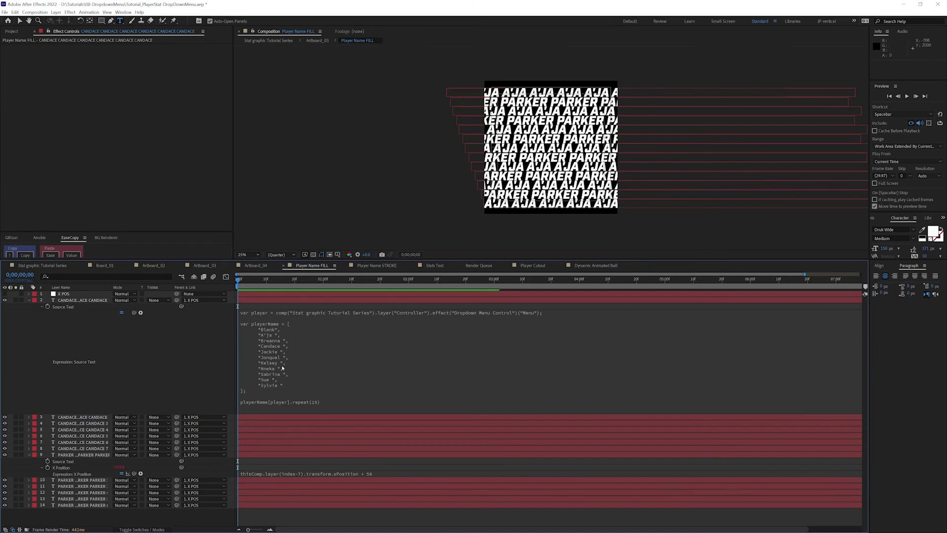
- Copy only the top CANDACE layer's Source Text expression and paste it onto the matching layer in the Player Name STROKE composition
{"action": "right_click", "coordinate": [67, 306]}
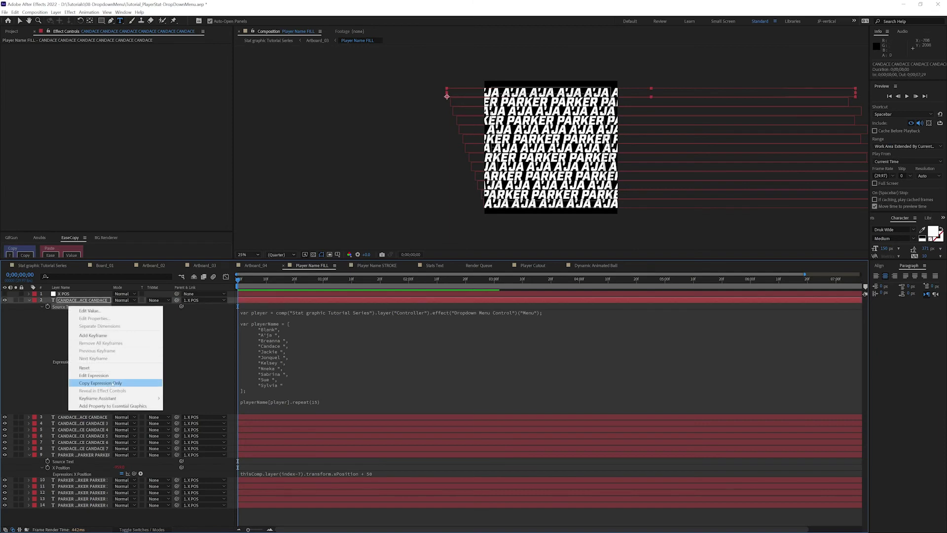
{"action": "left_click", "coordinate": [113, 383]}
{"action": "left_click", "coordinate": [373, 268]}
{"action": "key", "text": "ctrl+v"}
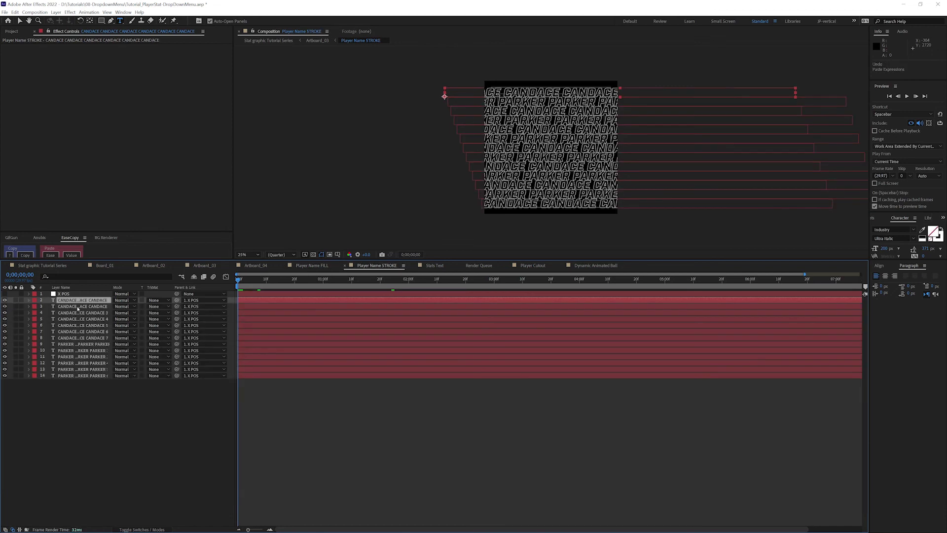
{"action": "left_click", "coordinate": [74, 300]}
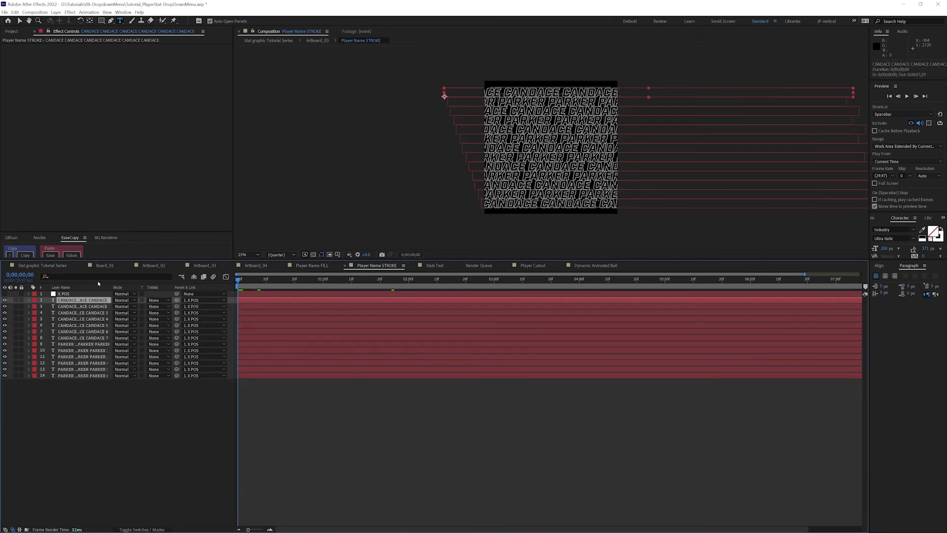
{"action": "key", "text": "ctrl+v"}
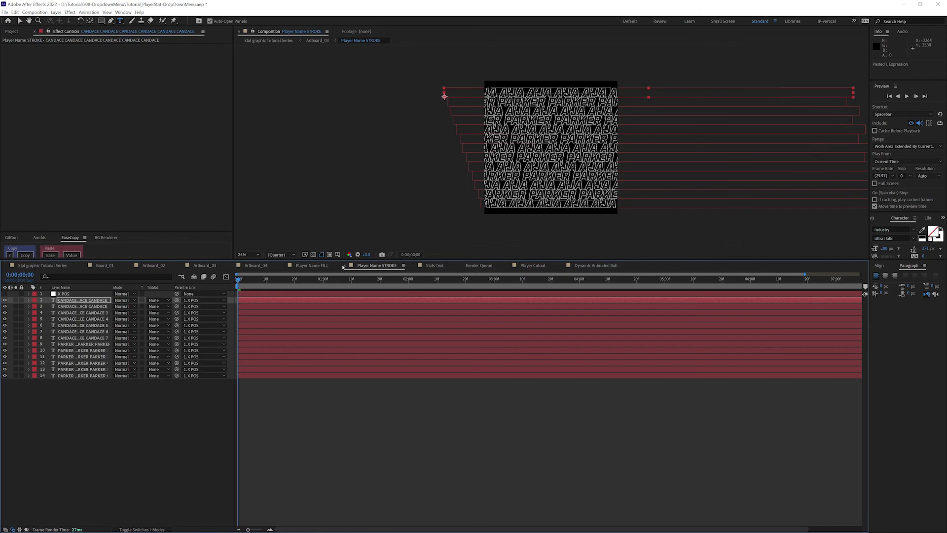
- Paste the expression onto the top PARKER layer in the Player Name FILL composition and reveal its Source Text expression
{"action": "left_click", "coordinate": [311, 268]}
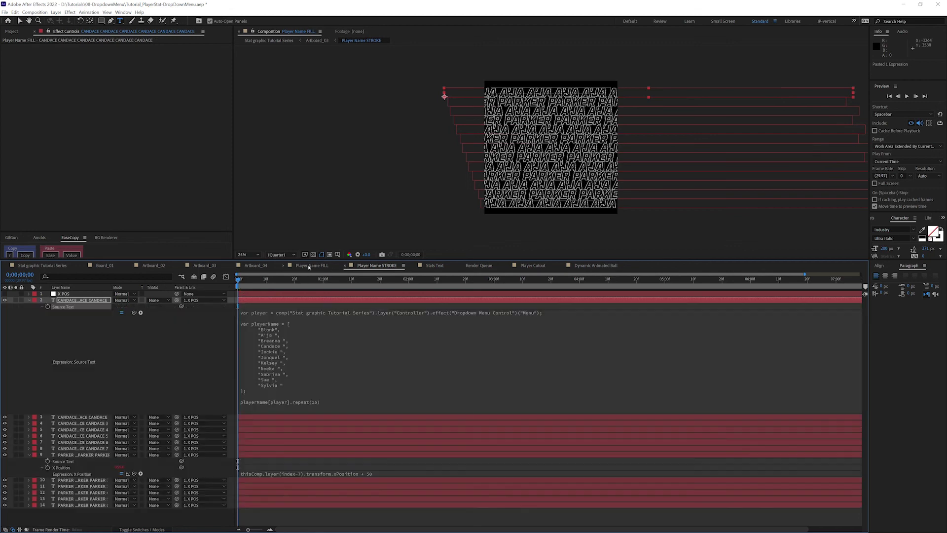
{"action": "left_click", "coordinate": [29, 300]}
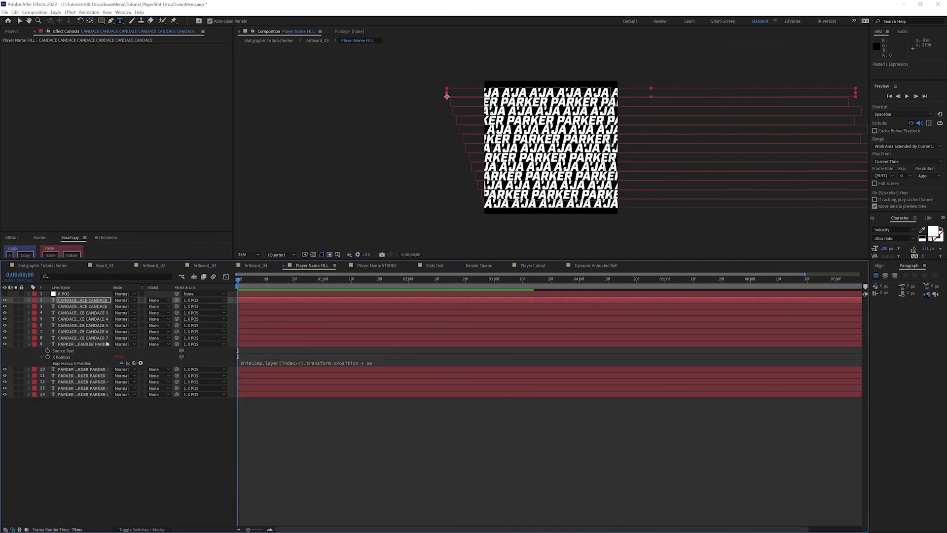
{"action": "left_click", "coordinate": [72, 344]}
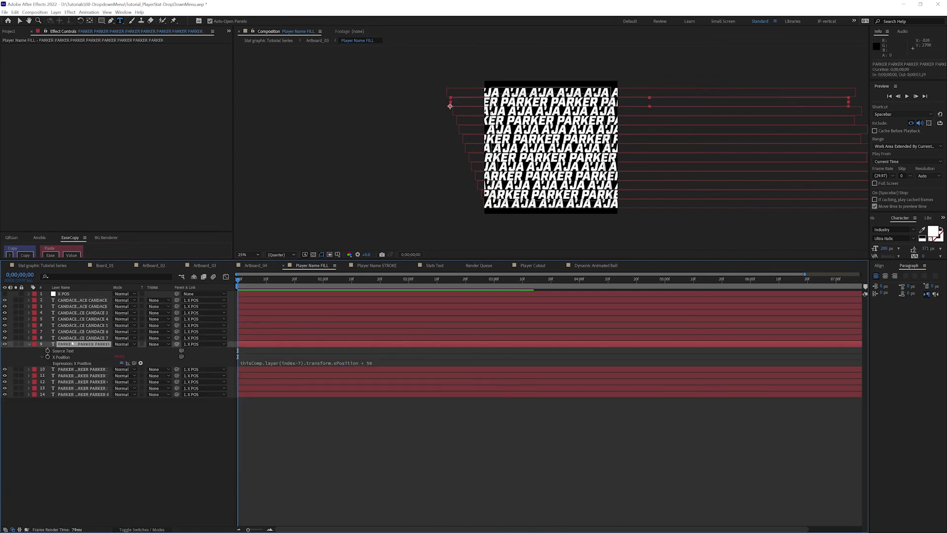
{"action": "key", "text": "ctrl+v"}
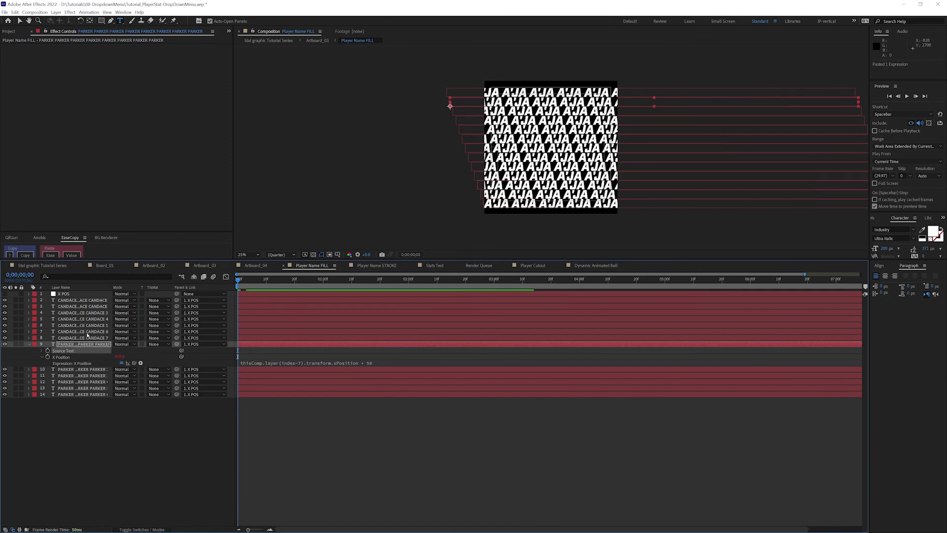
{"action": "left_click", "coordinate": [42, 350]}
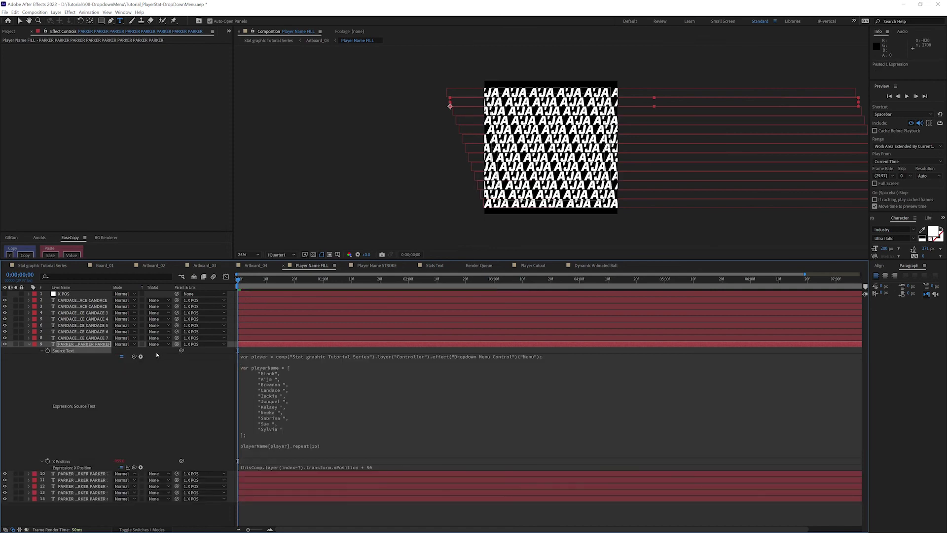
- In the PARKER layer's playerName array, replace the first four players' first names with "Wilson ", "Stewart ", "Parker " and "Young "
{"action": "left_click", "coordinate": [264, 379]}
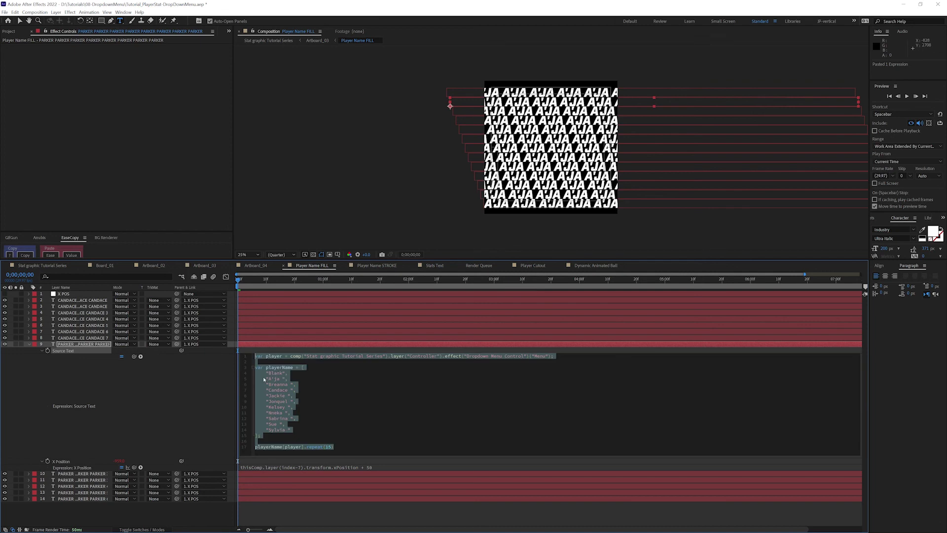
{"action": "left_click", "coordinate": [274, 379]}
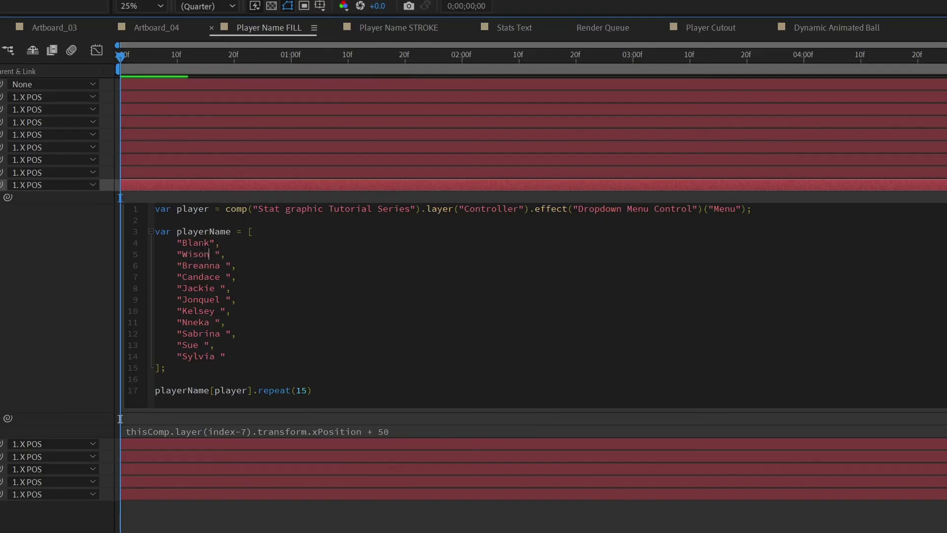
{"action": "key", "text": "BackSpace"}
{"action": "left_click", "coordinate": [193, 388]}
{"action": "left_click", "coordinate": [372, 267]}
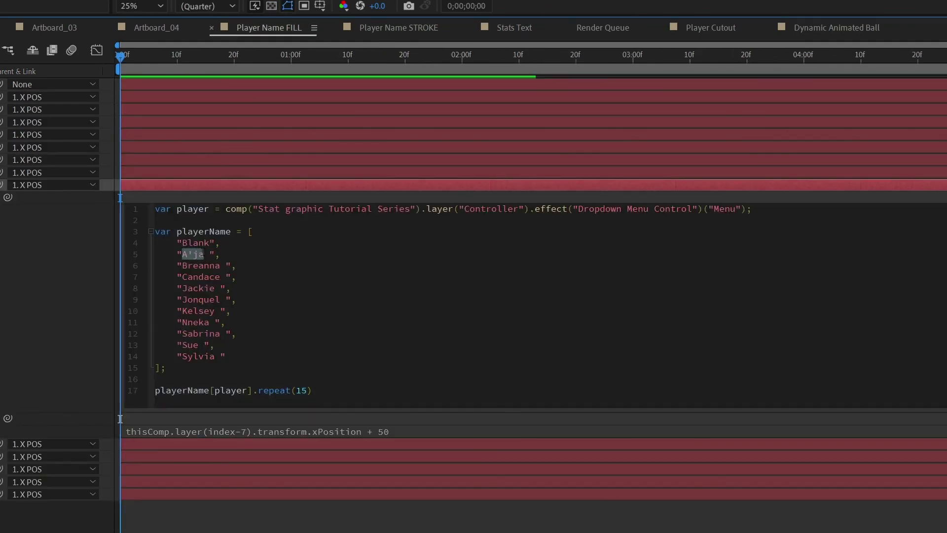
{"action": "key", "text": "Down"}
{"action": "key", "text": "ctrl+shift+Left"}
{"action": "type", "text": "Young"}
- Replace "Jonquel ", "Kelsey " and "Nneka " in the PARKER layer's array with "Jones ", "Plum " and "Ogwumike "
{"action": "key", "text": "Down"}
{"action": "key", "text": "ctrl+shift+Left"}
{"action": "type", "text": "Jones"}
{"action": "key", "text": "Down"}
{"action": "key", "text": "ctrl+shift+Left"}
{"action": "type", "text": "Plum"}
{"action": "key", "text": "Down"}
{"action": "key", "text": "ctrl+shift+Left"}
{"action": "type", "text": "Ogwumike"}
- Replace the last three array entries with "Ionescu ", "Bird " and "Fowles ", and apply the last-name expression
{"action": "key", "text": "Down"}
{"action": "key", "text": "ctrl+shift+Left"}
{"action": "type", "text": "Ionescu"}
{"action": "key", "text": "Down"}
{"action": "key", "text": "ctrl+shift+Left"}
{"action": "type", "text": "Bird"}
{"action": "key", "text": "Down"}
{"action": "key", "text": "ctrl+shift+Left"}
{"action": "type", "text": "Fowles"}
{"action": "key", "text": "KP_Enter"}
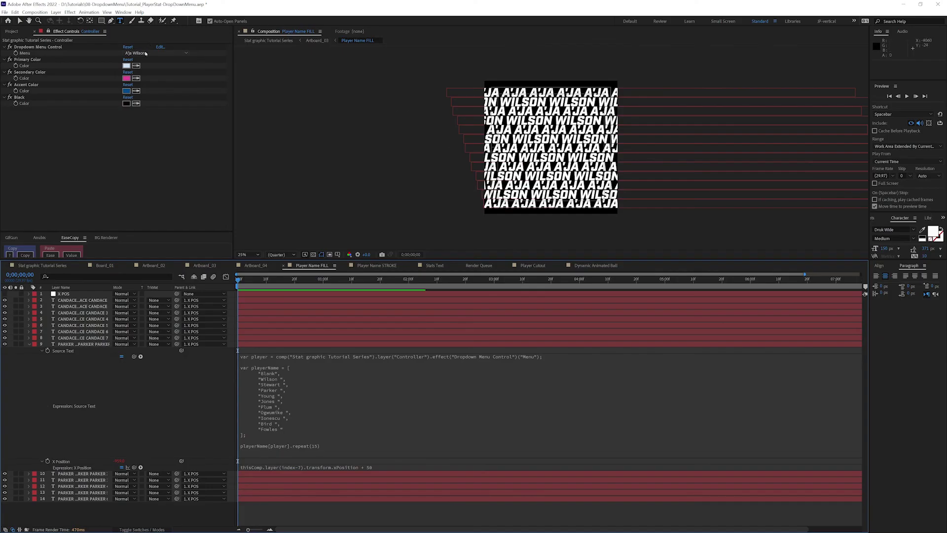
- Test the name text by switching the Controller's player menu through Candace Parker, Jonquel Jones, Sue Bird, Sylvia Fowles and Sabrina Ionescu
{"action": "left_click", "coordinate": [163, 53]}
{"action": "left_click", "coordinate": [149, 74]}
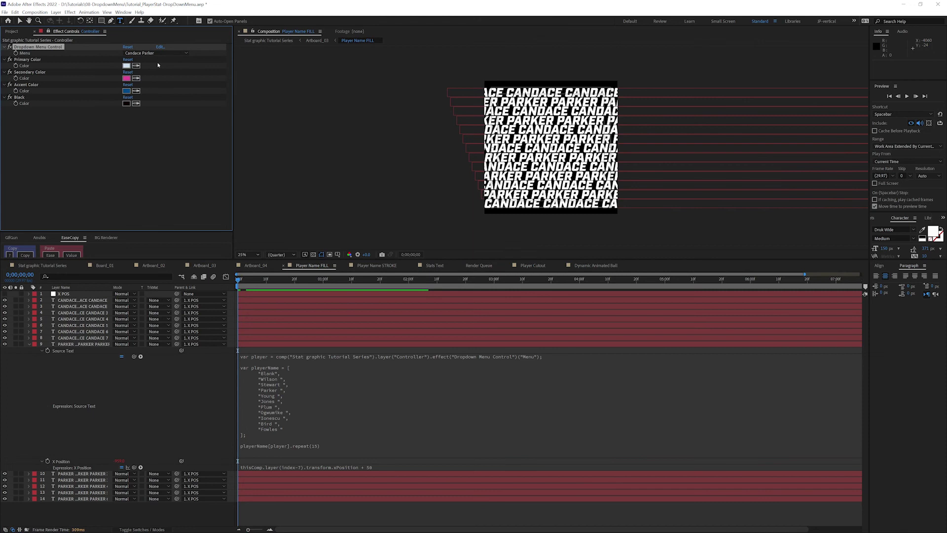
{"action": "left_click", "coordinate": [158, 54]}
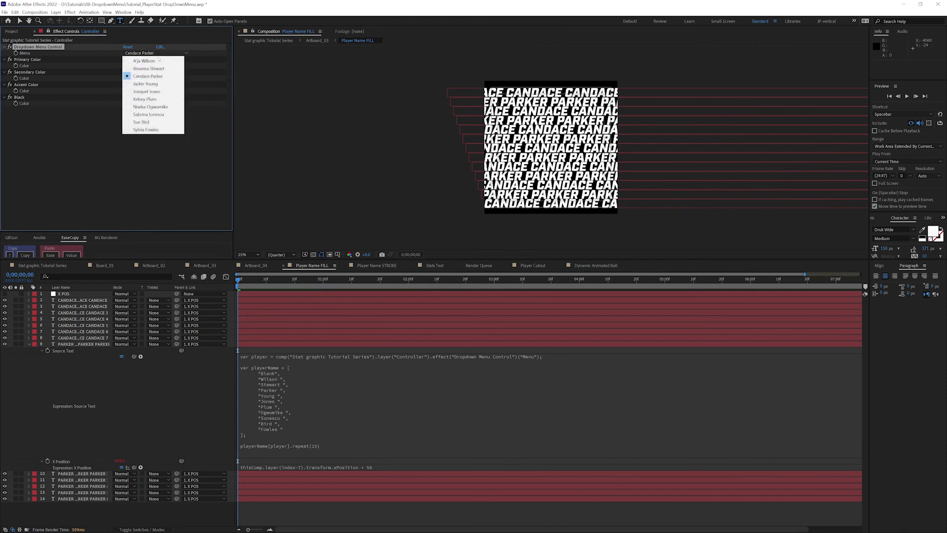
{"action": "left_click", "coordinate": [161, 93]}
{"action": "left_click", "coordinate": [155, 53]}
{"action": "left_click", "coordinate": [151, 122]}
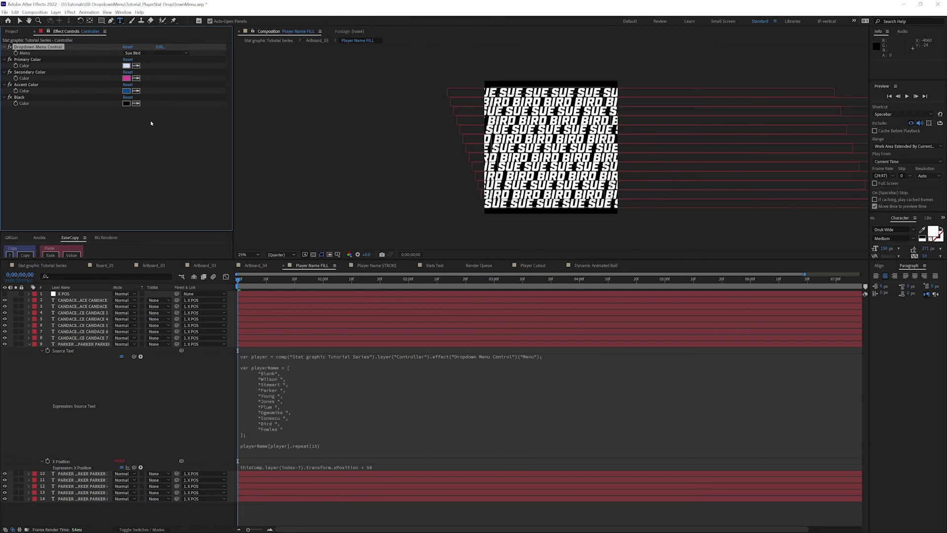
{"action": "left_click", "coordinate": [148, 53]}
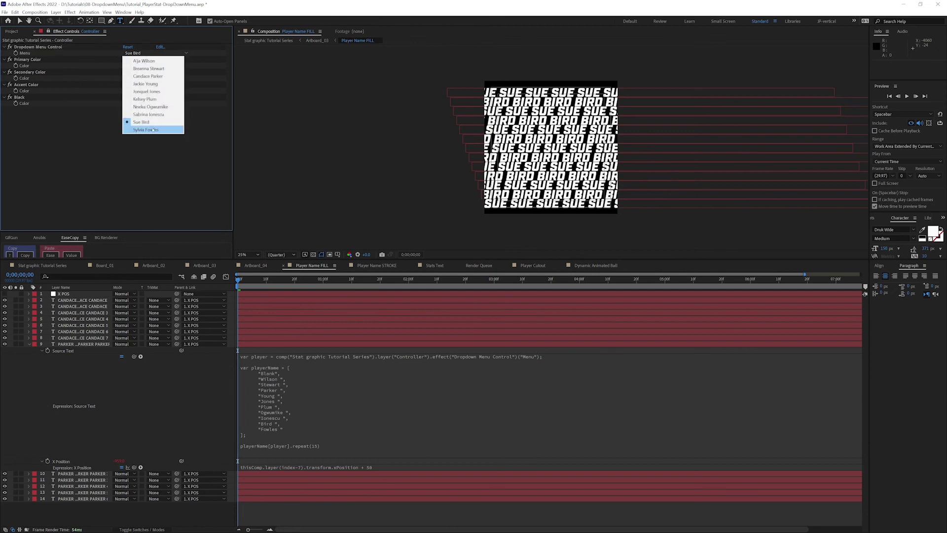
{"action": "left_click", "coordinate": [170, 130]}
{"action": "left_click", "coordinate": [157, 53]}
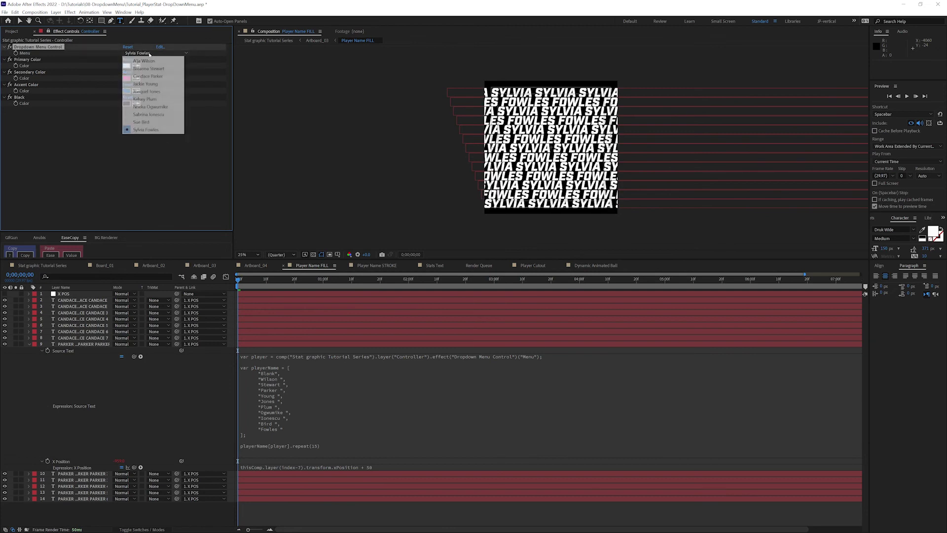
{"action": "left_click", "coordinate": [147, 114]}
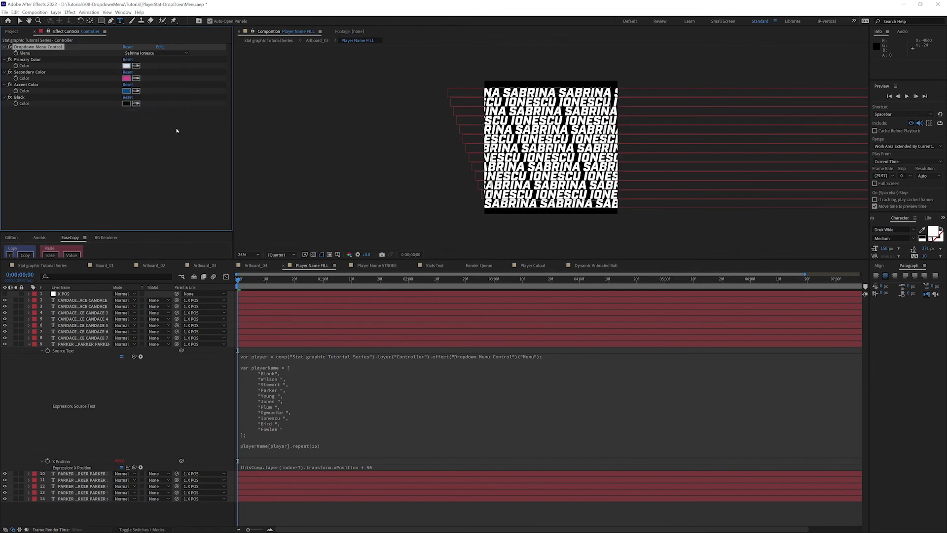
- Copy the last-name Source Text expression onto the top PARKER layer in Player Name STROKE, and set the player menu to A'ja Wilson
{"action": "right_click", "coordinate": [70, 351]}
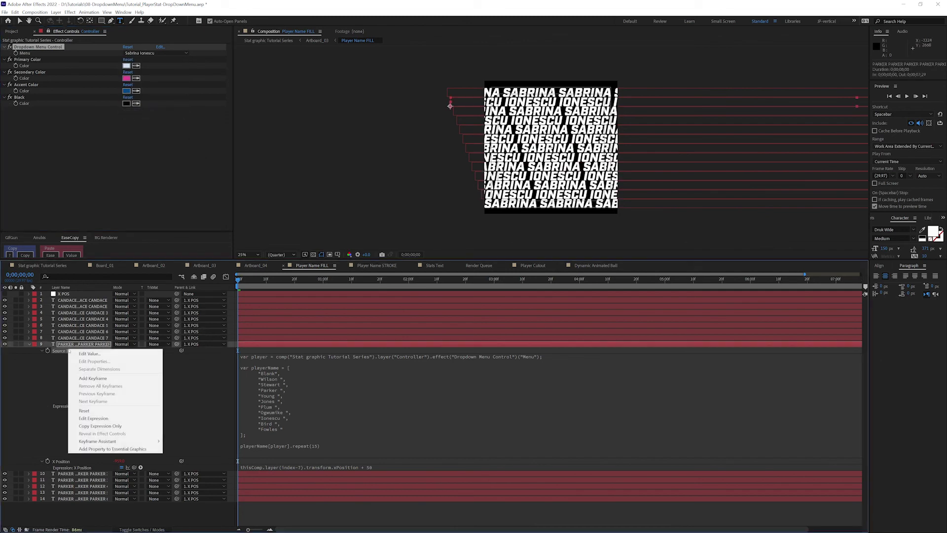
{"action": "left_click", "coordinate": [109, 426]}
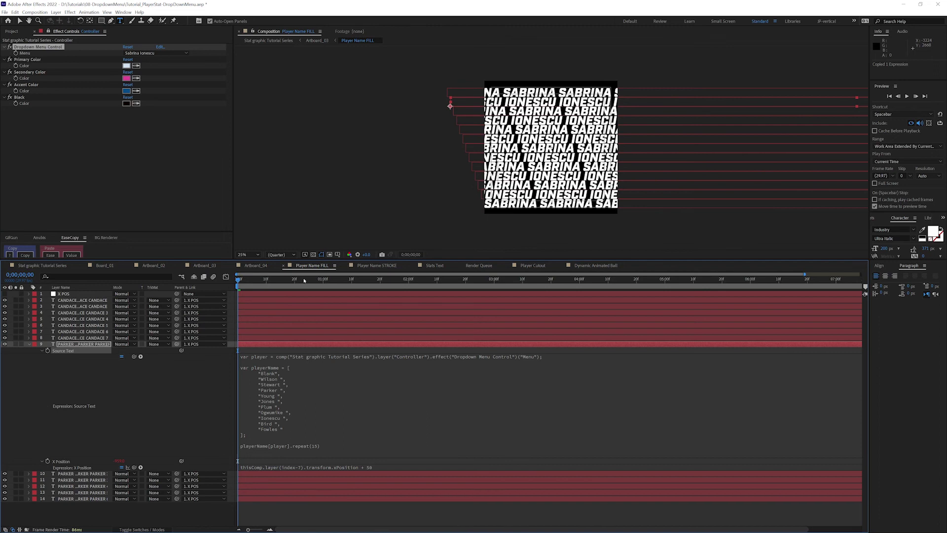
{"action": "left_click", "coordinate": [378, 266]}
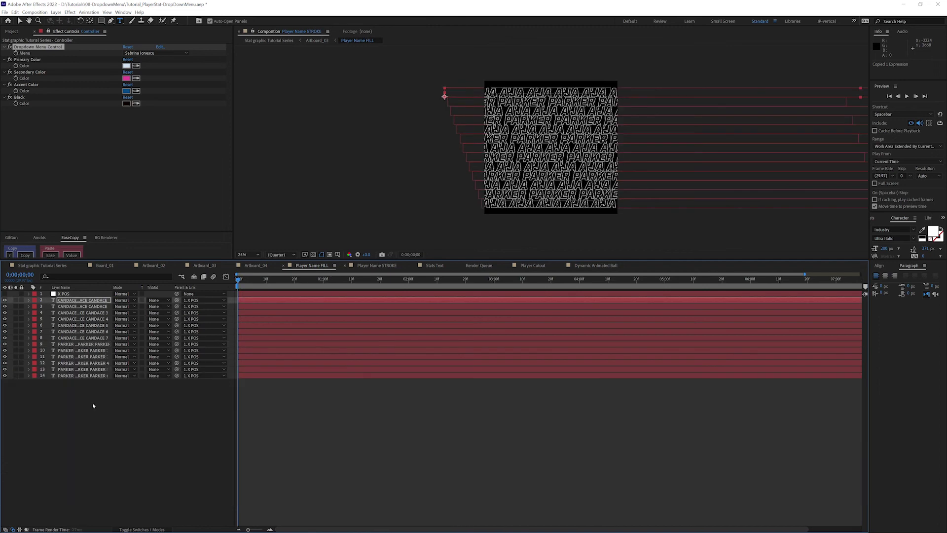
{"action": "left_click", "coordinate": [81, 344]}
{"action": "key", "text": "ctrl+v"}
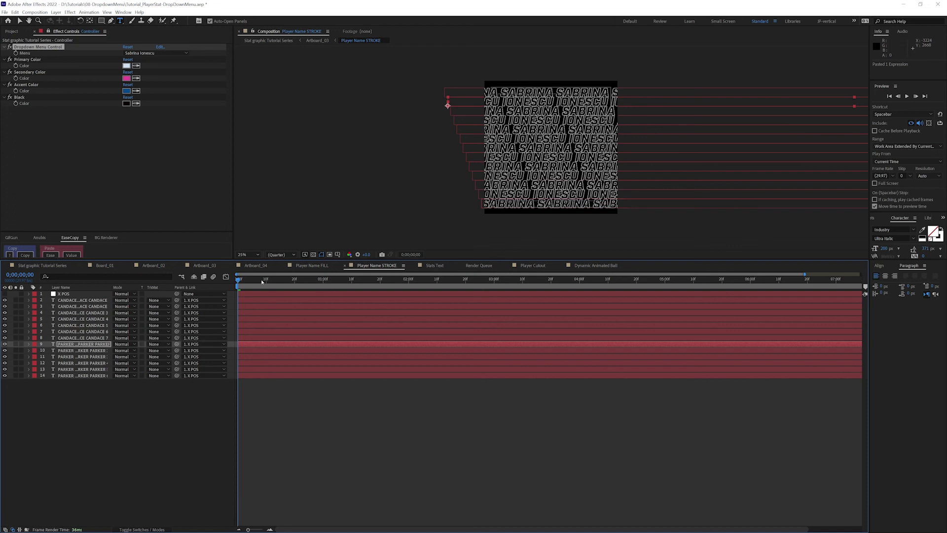
{"action": "left_click", "coordinate": [148, 52]}
{"action": "left_click", "coordinate": [144, 60]}
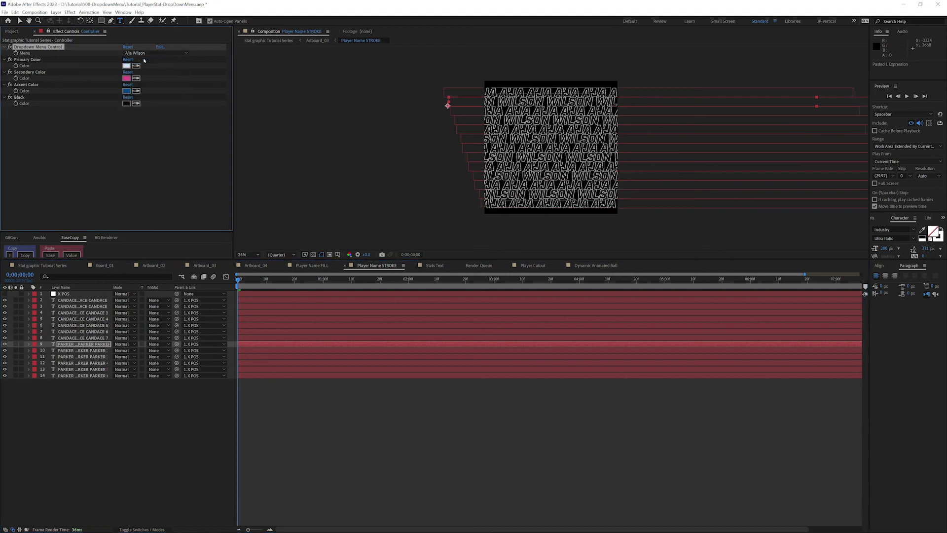